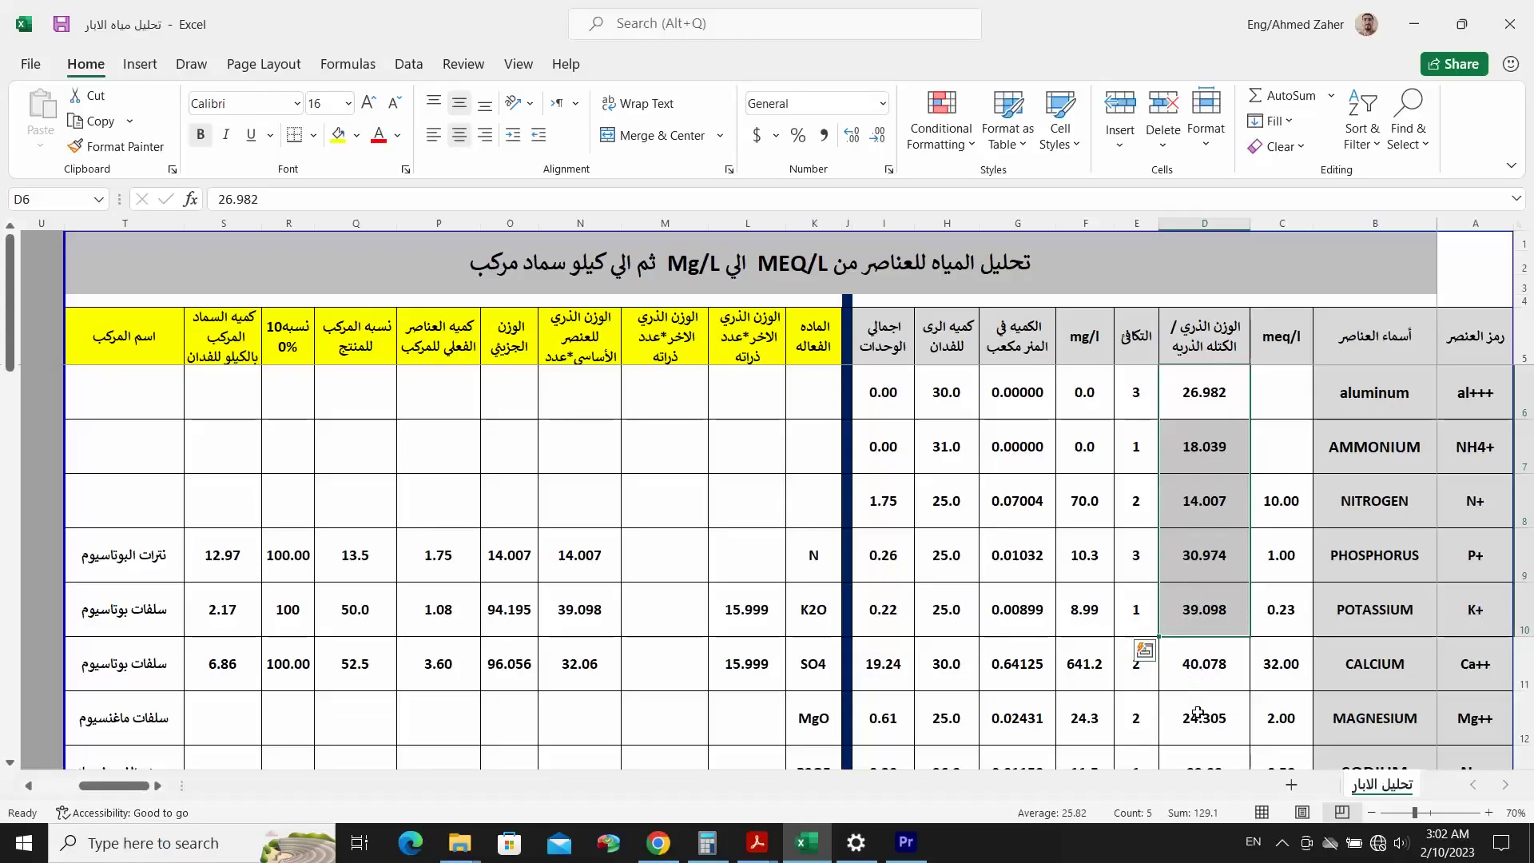
- Inspect the atomic weights of calcium and magnesium and the nitrogen row's values from irrigation quantity to meq/l
drag(1198, 713, 1200, 664)
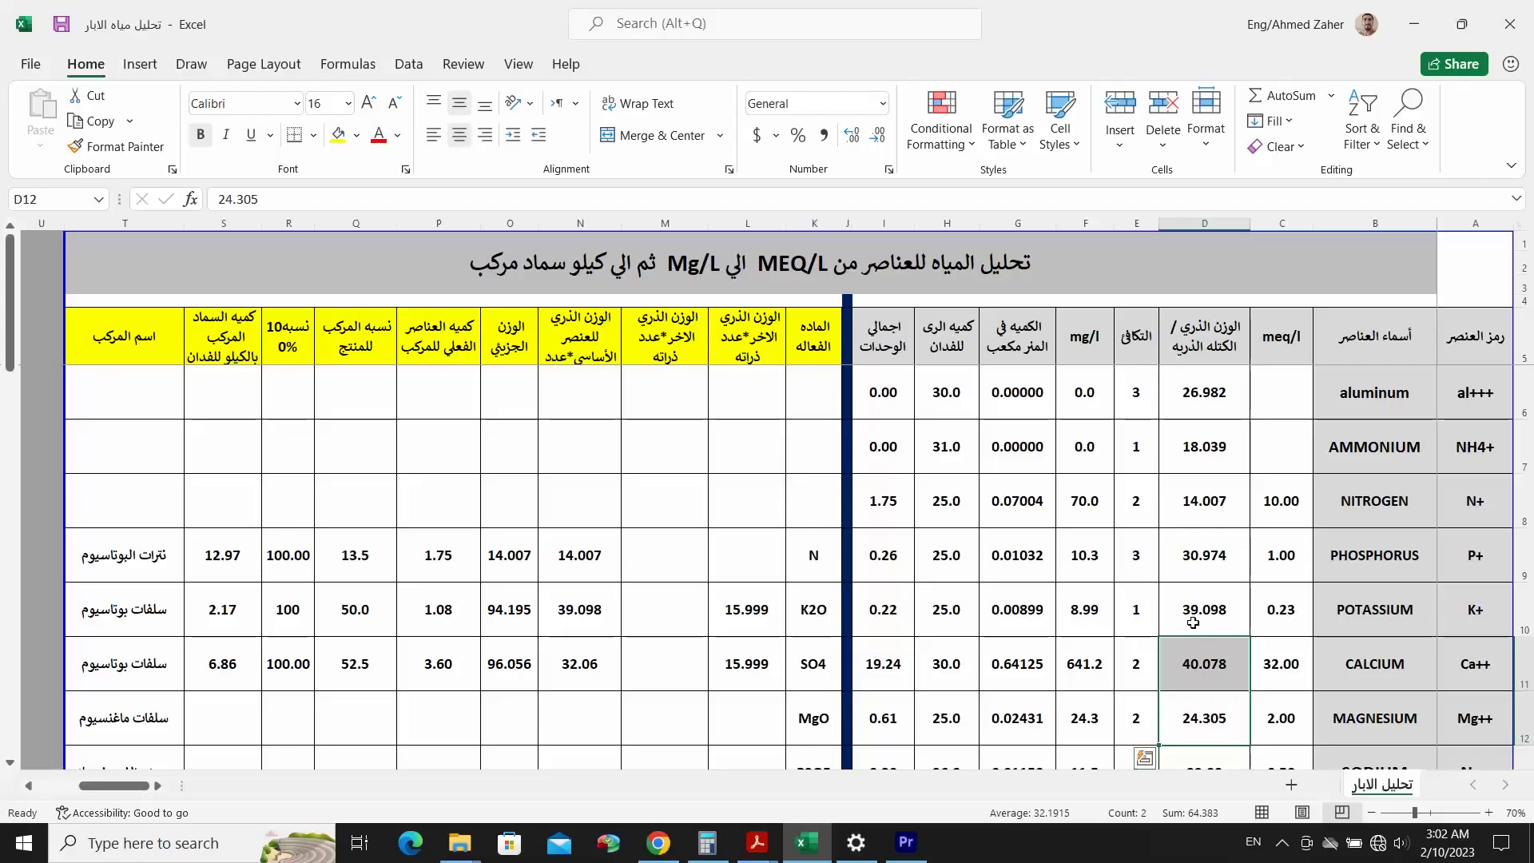
click(968, 505)
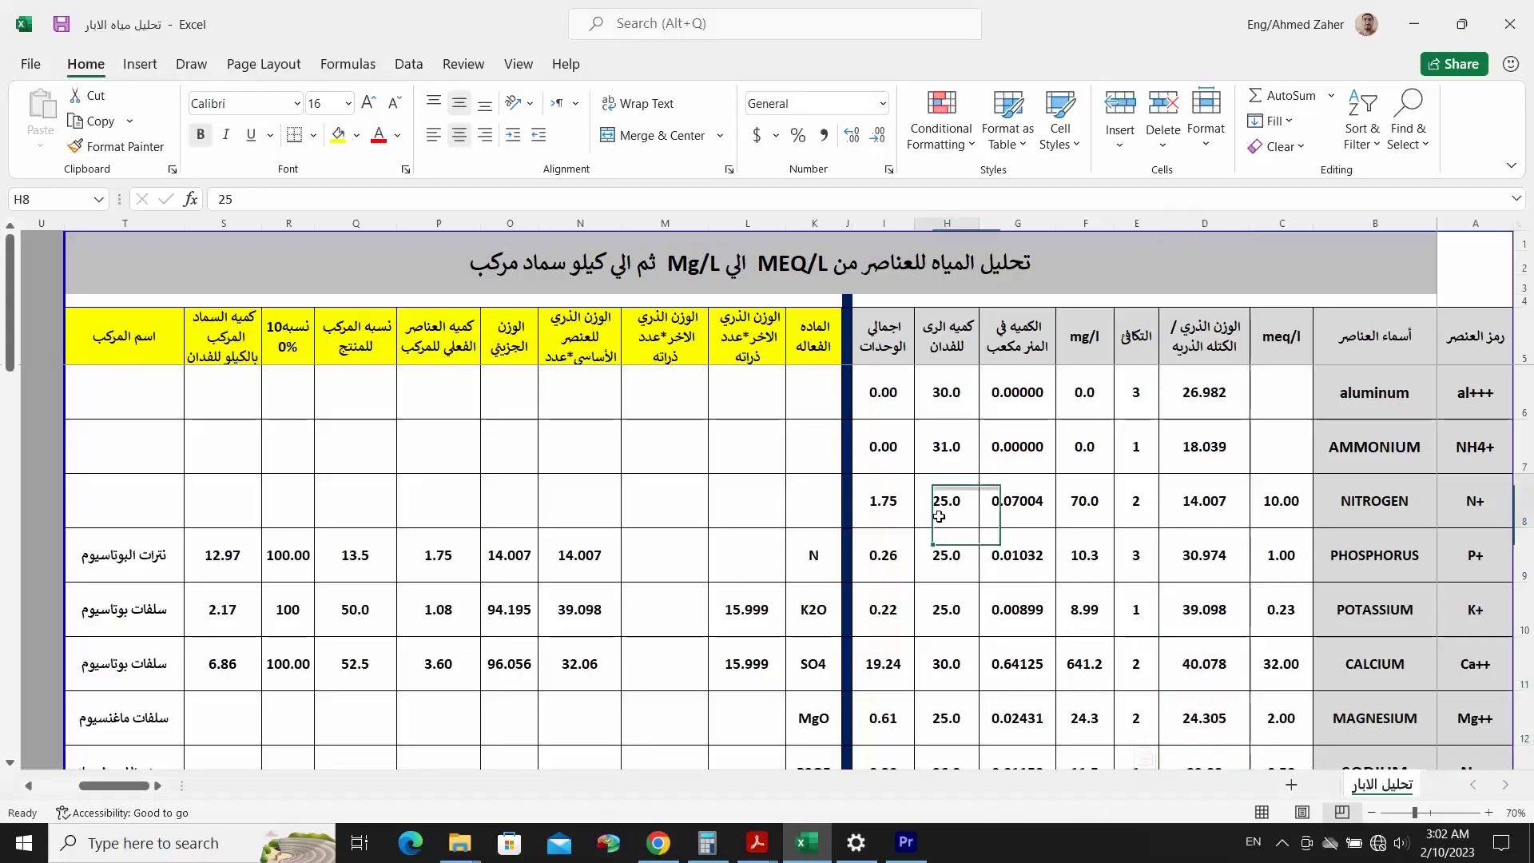
drag(1009, 503, 1205, 507)
click(1278, 503)
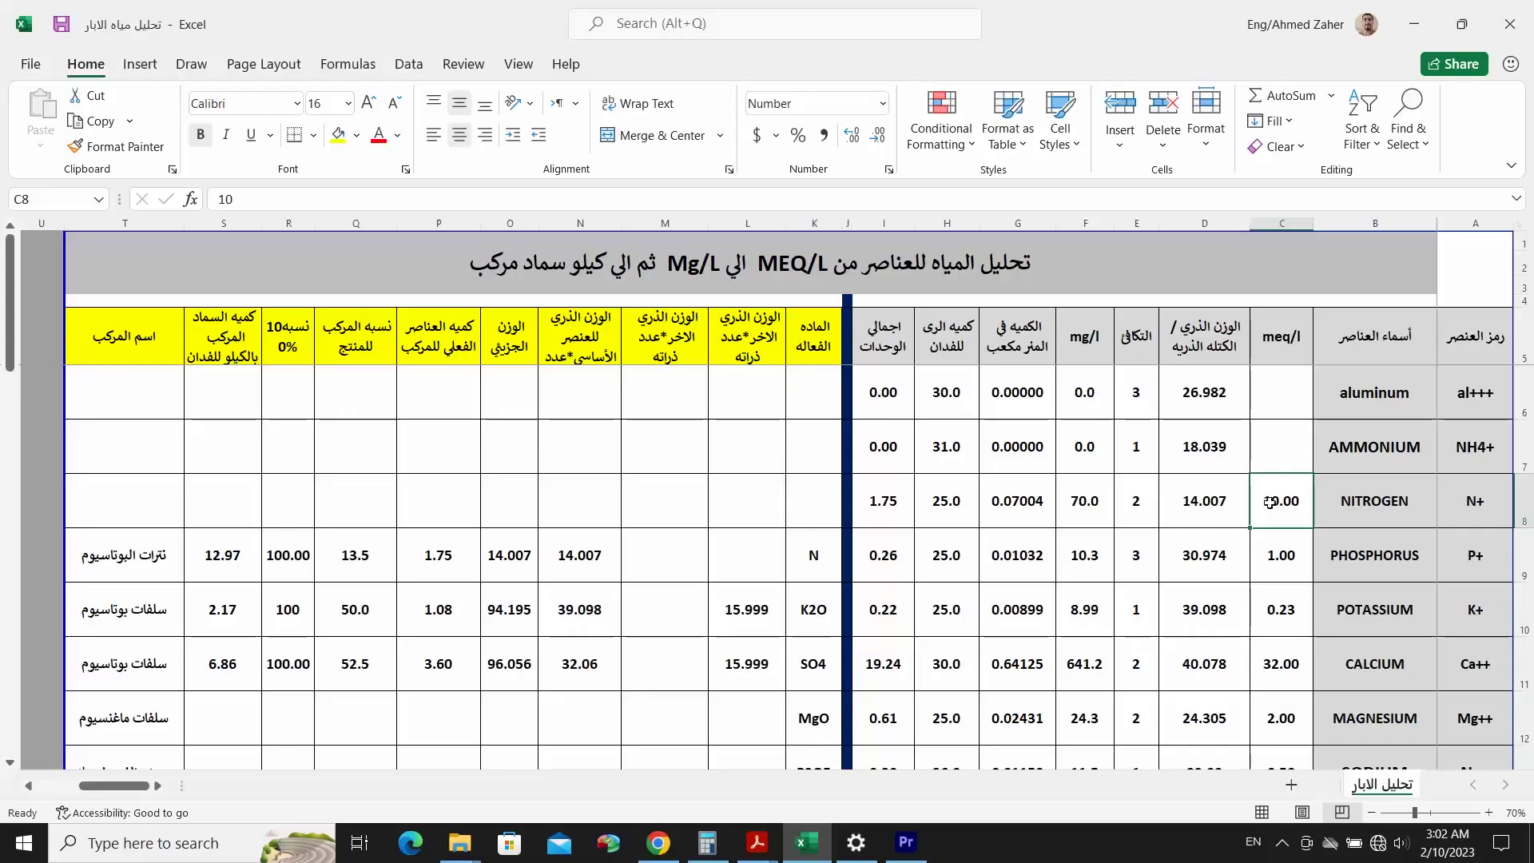
- Review the conversion column headers from meq/l through the yellow fertilizer section to the compound names
drag(1279, 331, 1084, 499)
click(1078, 351)
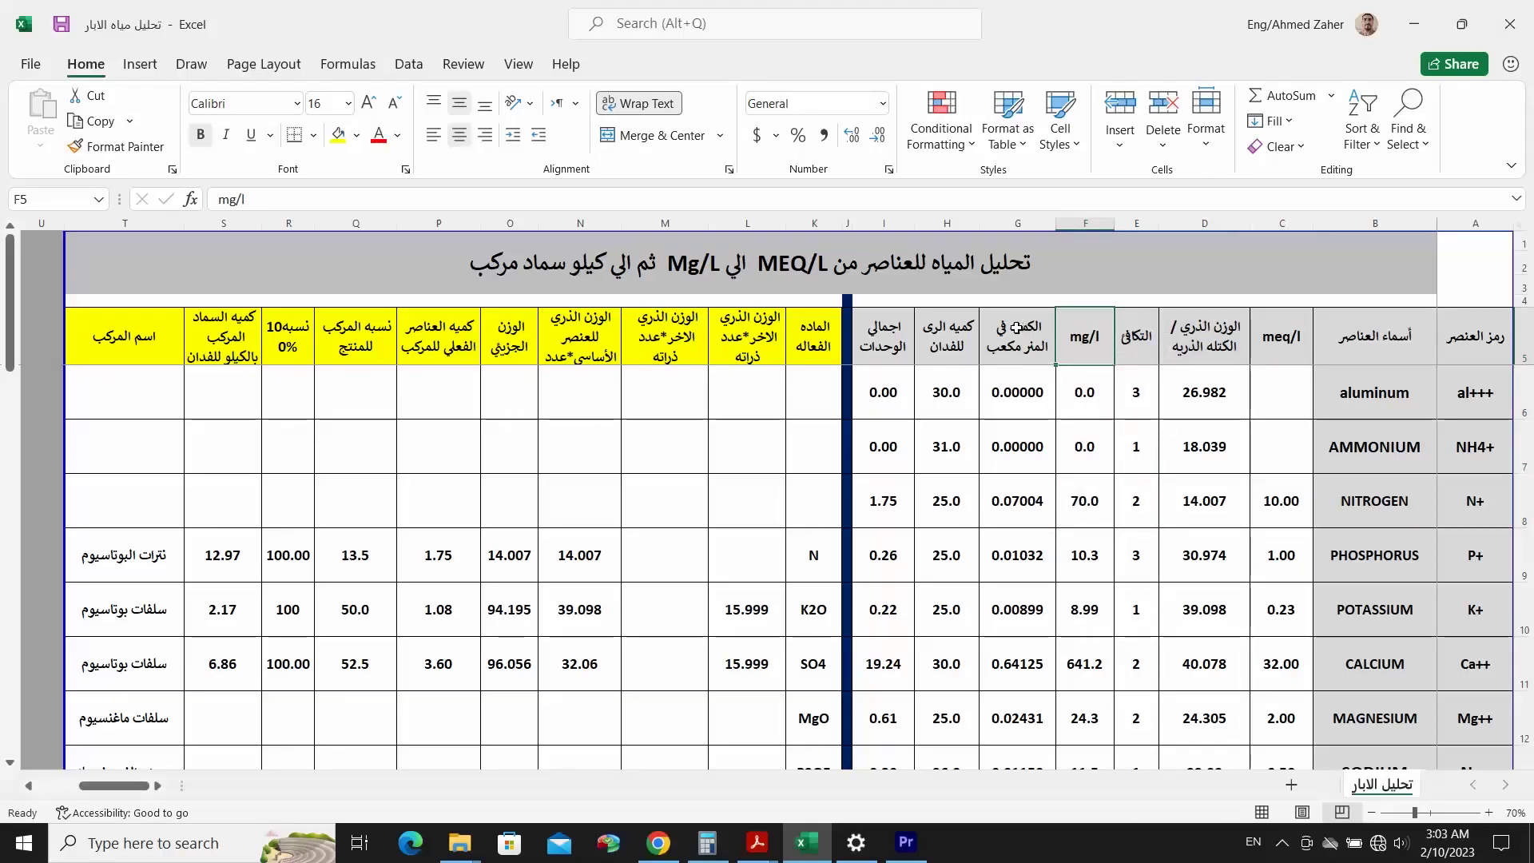
drag(1028, 326, 883, 335)
drag(747, 336, 152, 348)
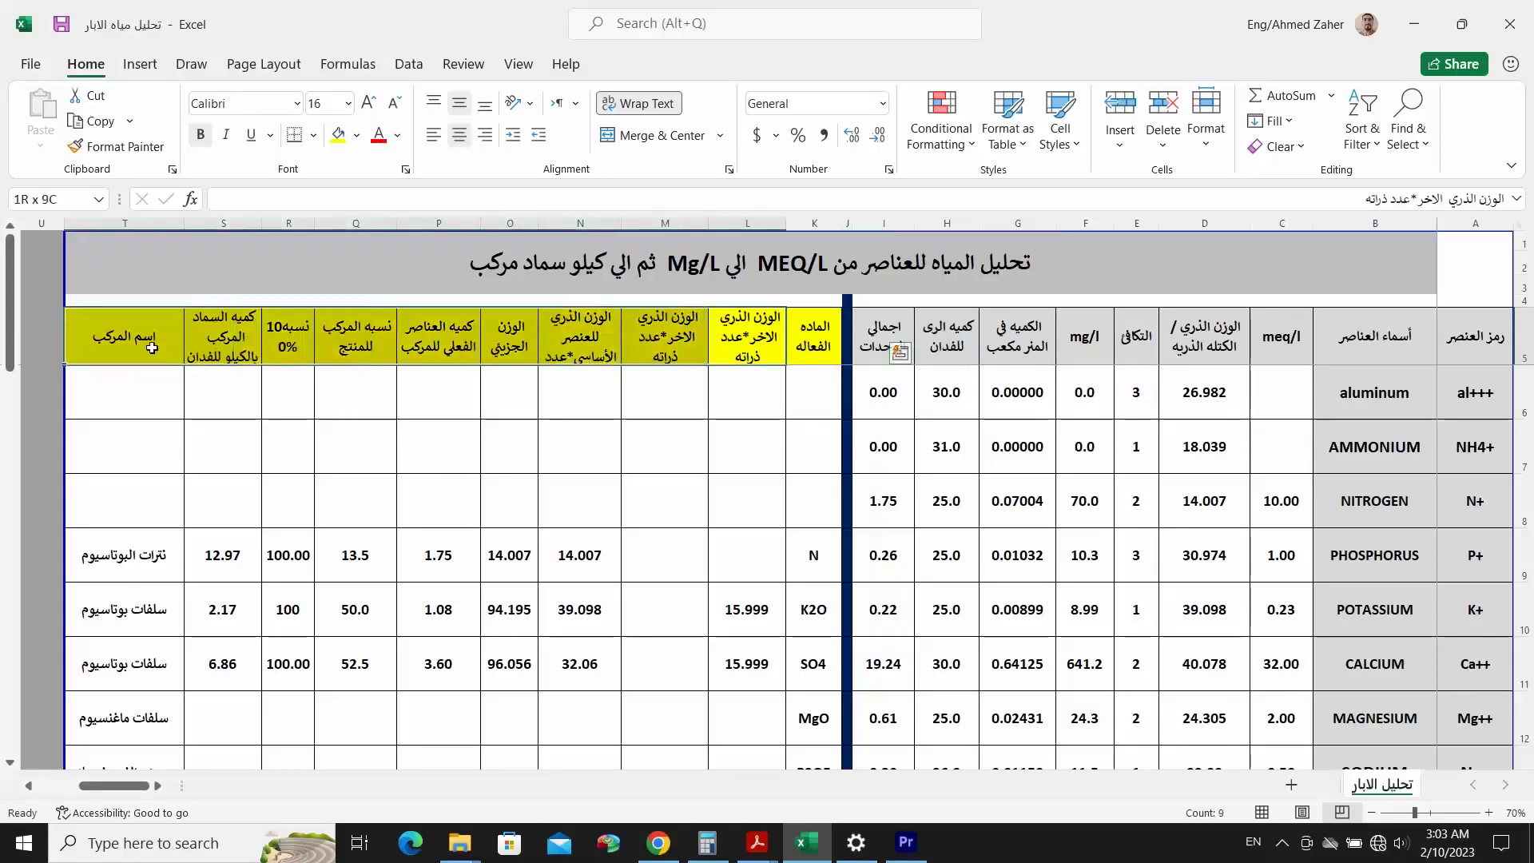
drag(120, 479, 124, 671)
click(124, 610)
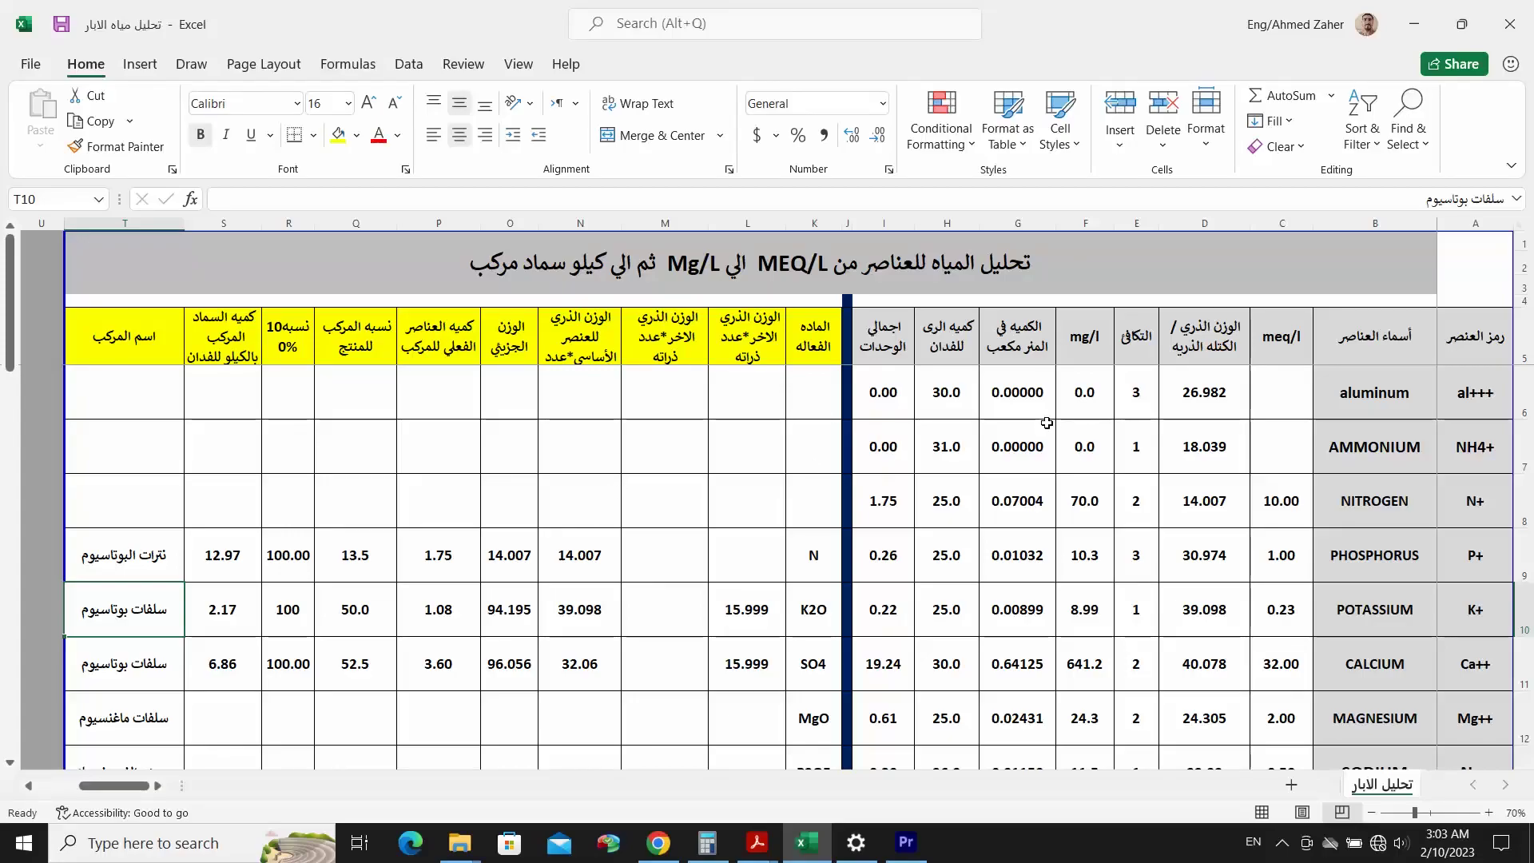
- Examine the mg/l column from its header down to the magnesium row
click(1079, 338)
key(shift+Down)
key(shift+Down)
key(shift+Down)
key(shift+Down)
key(shift+Down)
key(shift+Down)
key(shift+Down)
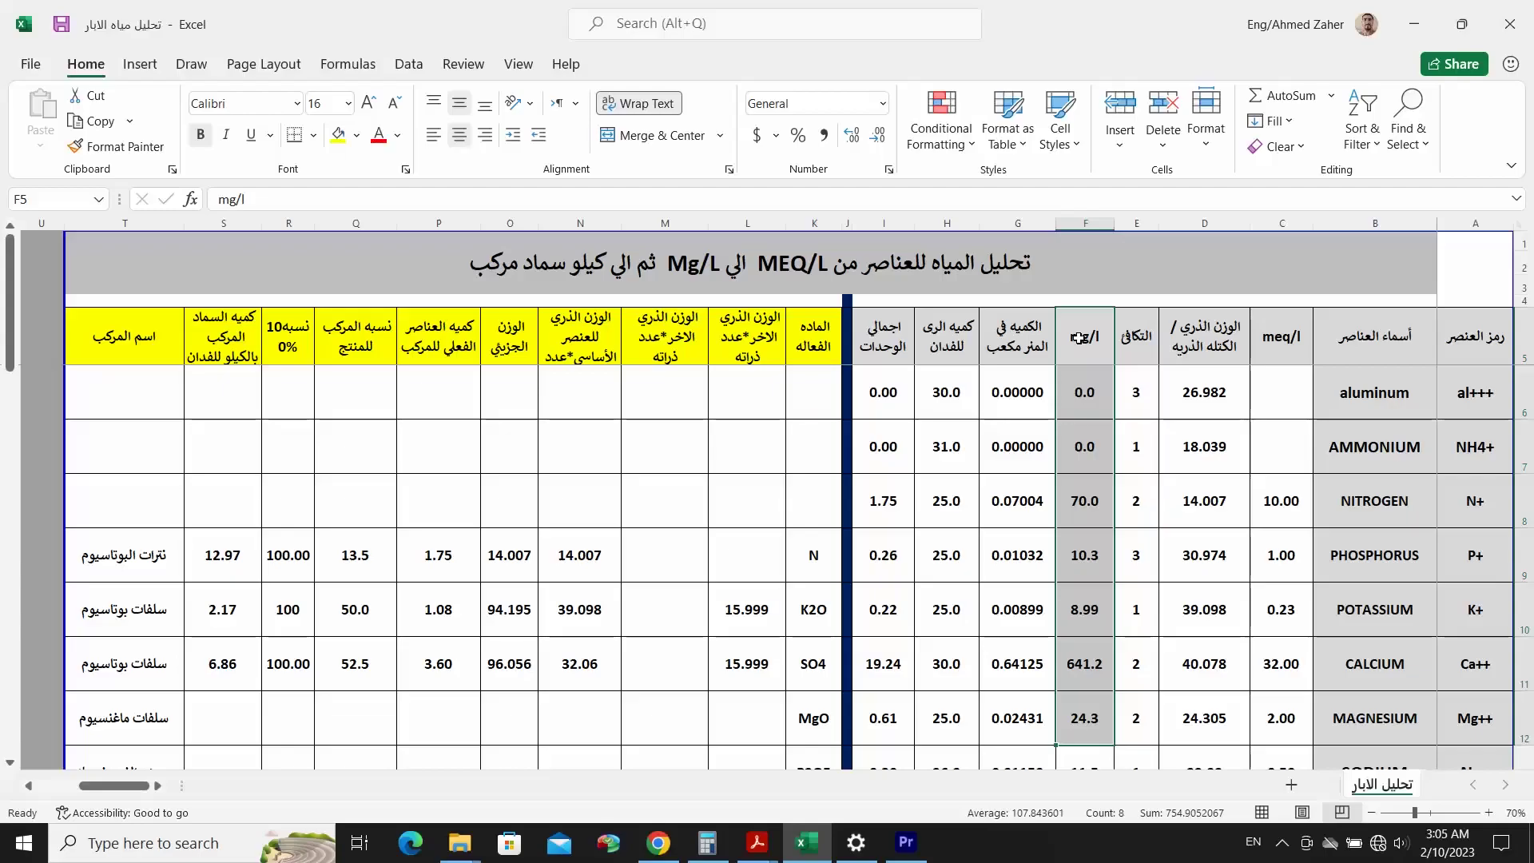
click(1024, 338)
click(1083, 339)
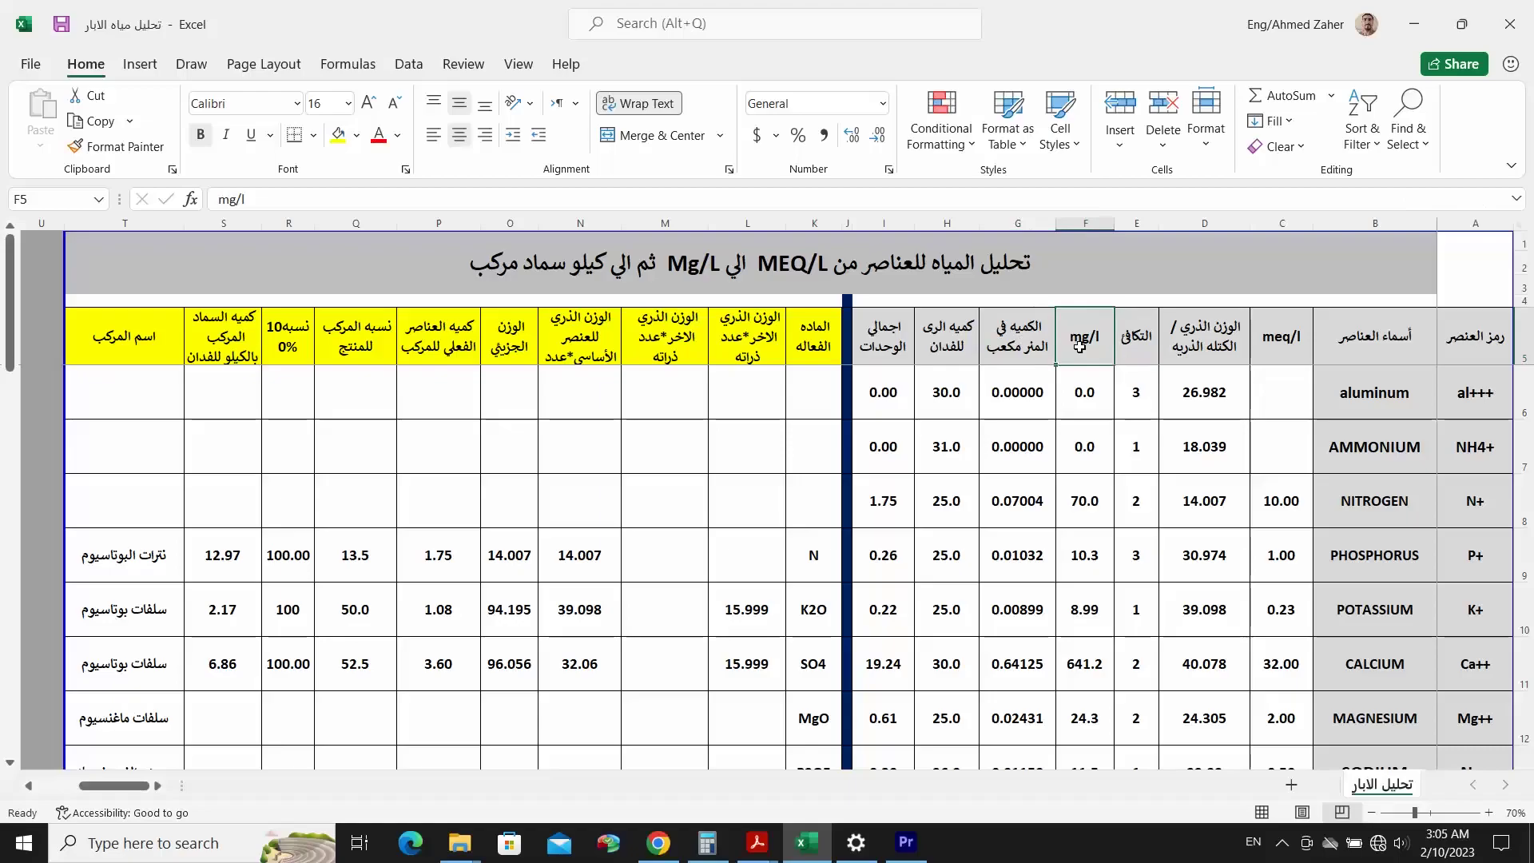
- Preview the open PDF windows, and check nitrogen's mg/l formula and aluminum's meq/l cell
click(759, 852)
key(alt+shift)
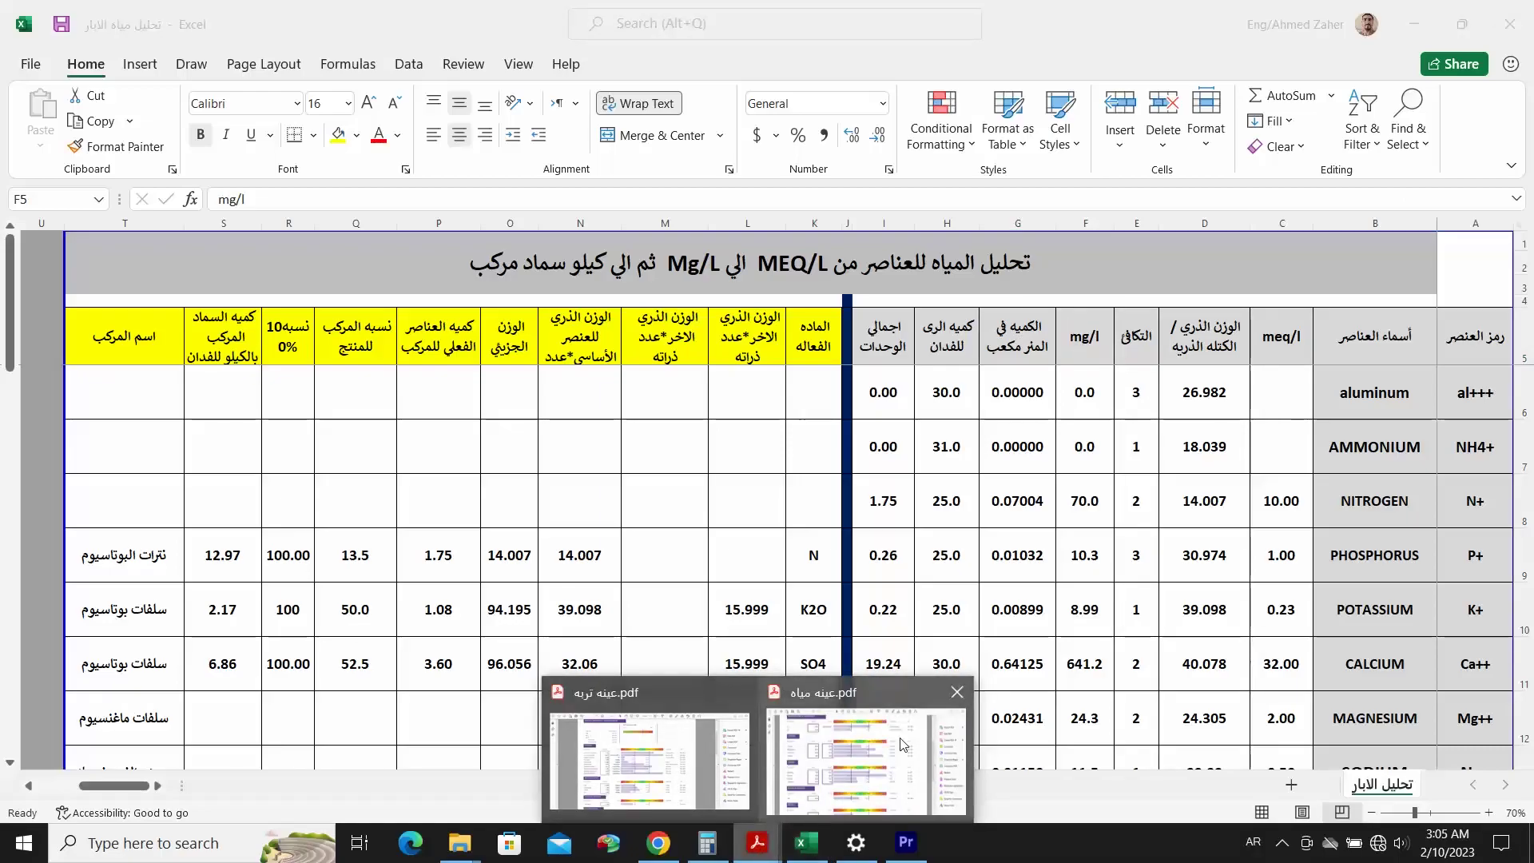
click(971, 616)
click(1082, 512)
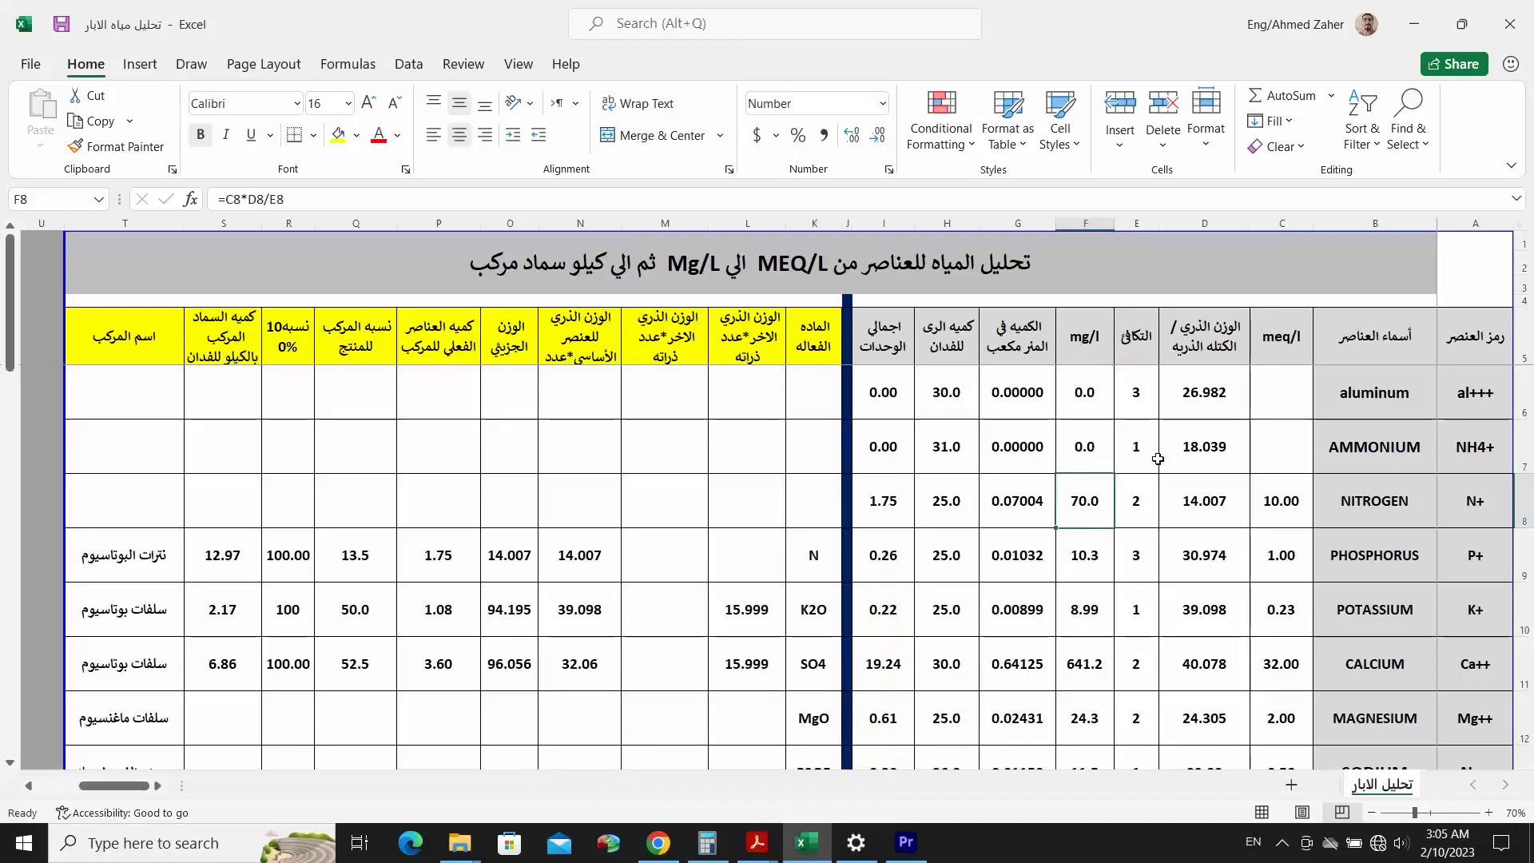
click(1272, 406)
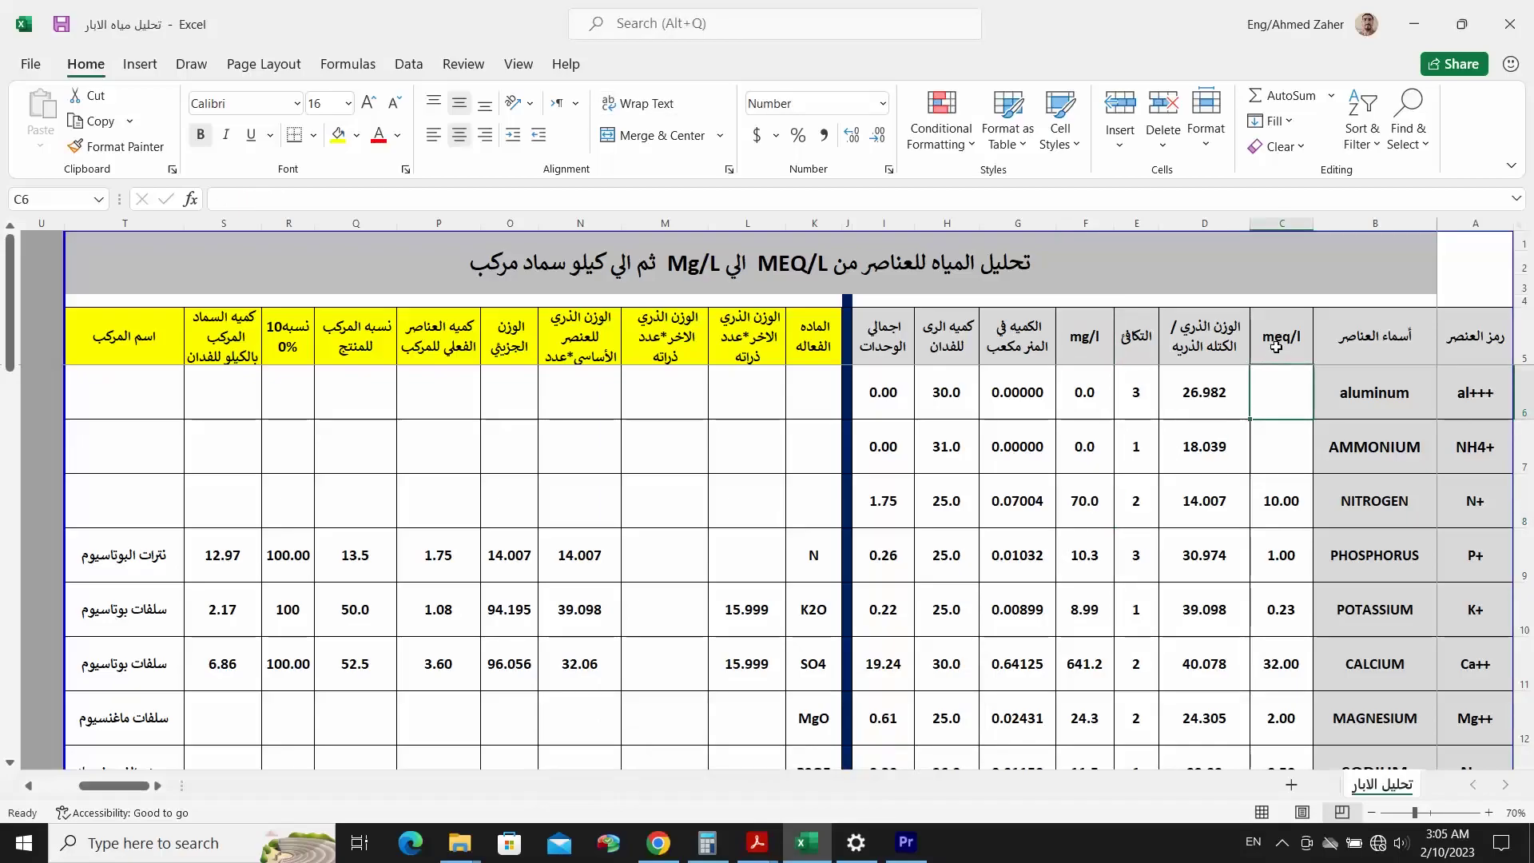
- Look through the element symbols and element names down the list, and the meq/l column's header and first cell
drag(1475, 337, 1475, 719)
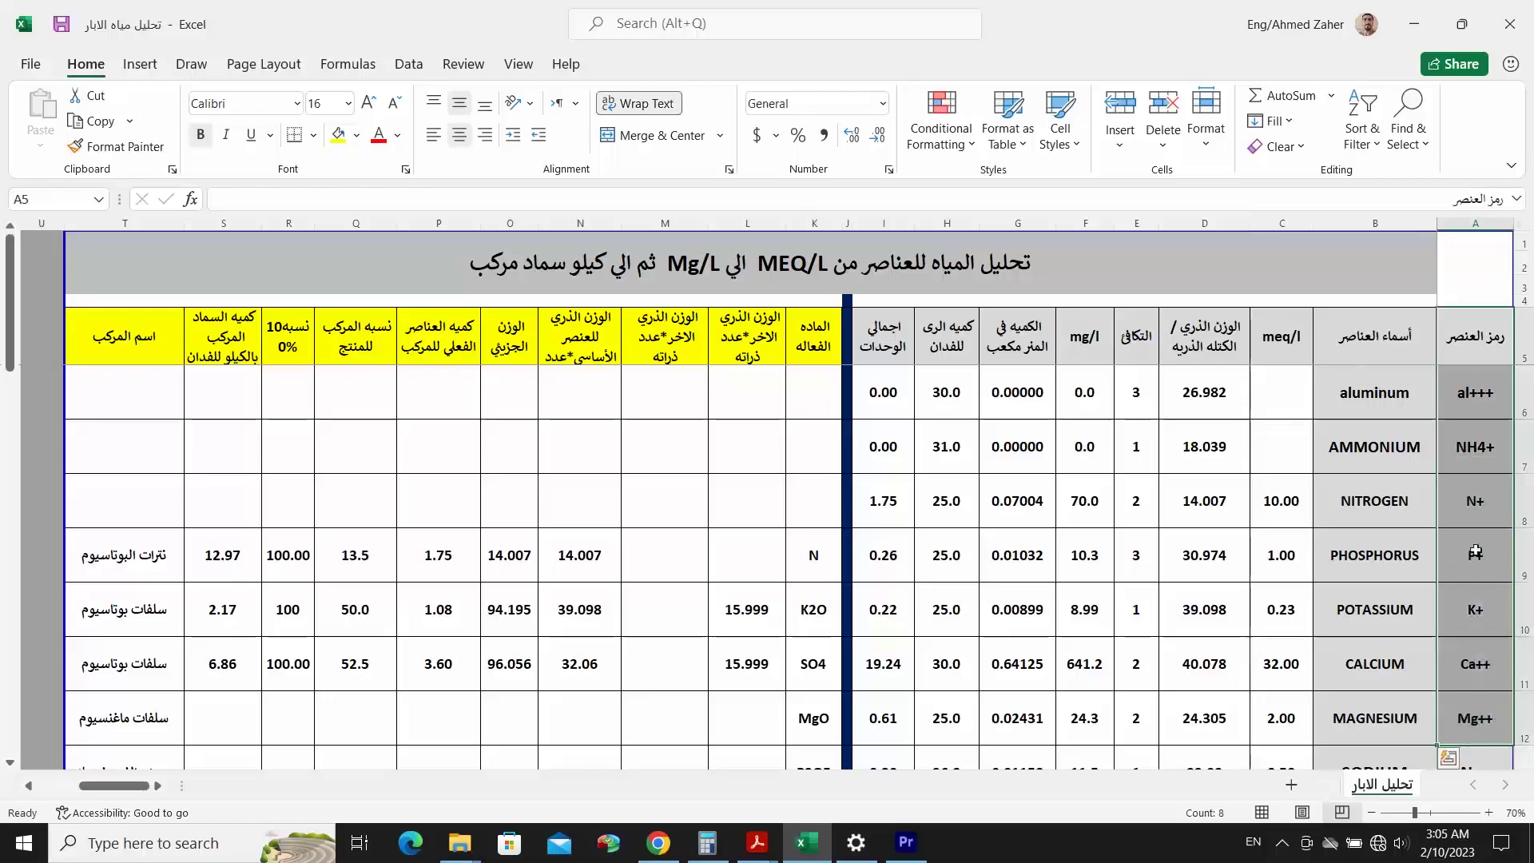
click(1475, 337)
scroll(1439, 463, down, 4)
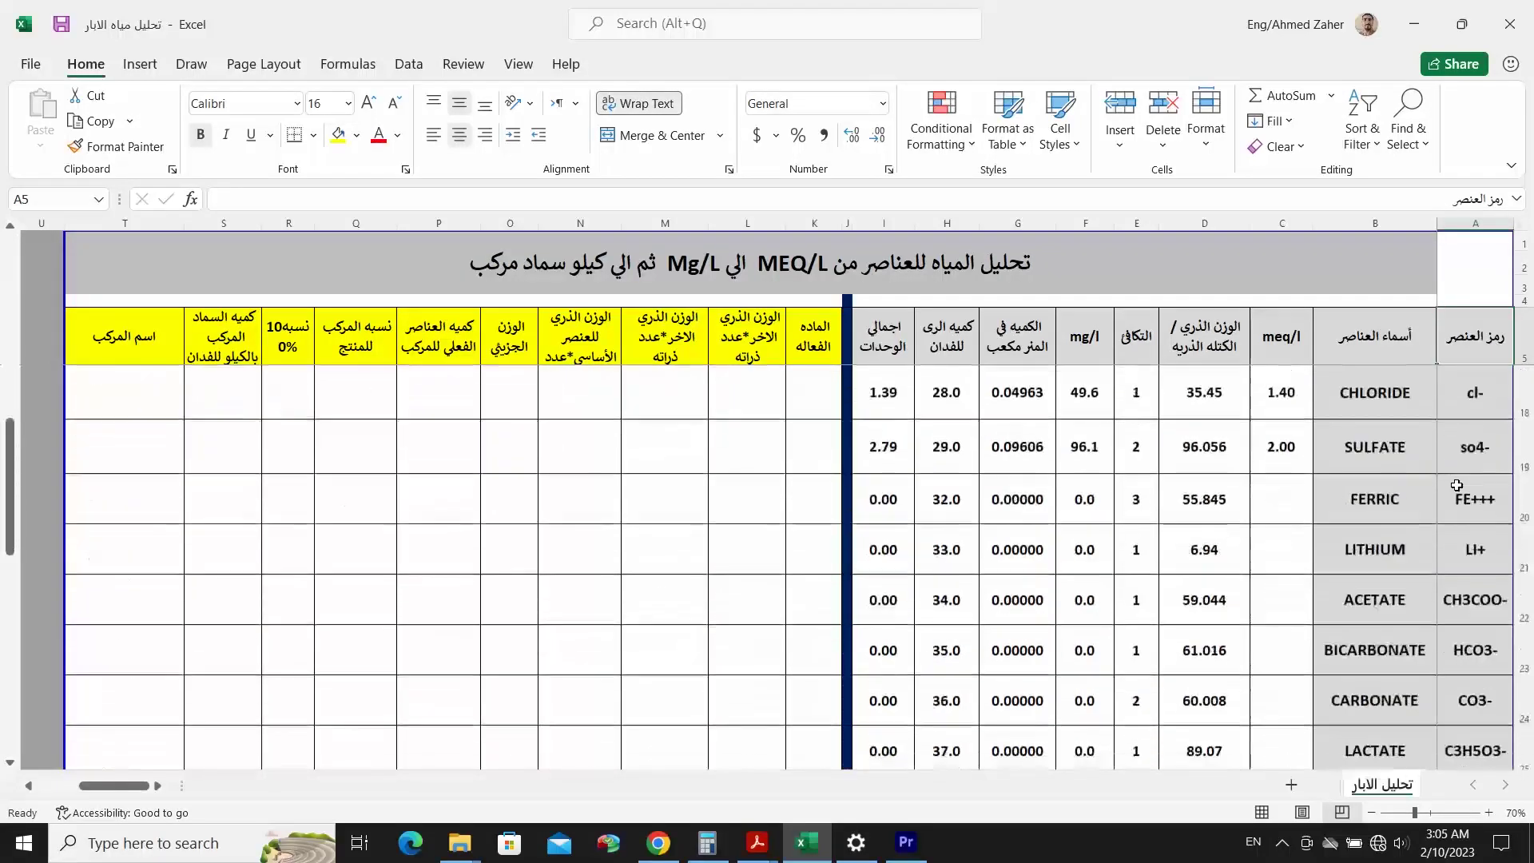
scroll(1434, 466, up, 4)
key(Left)
scroll(1371, 460, down, 2)
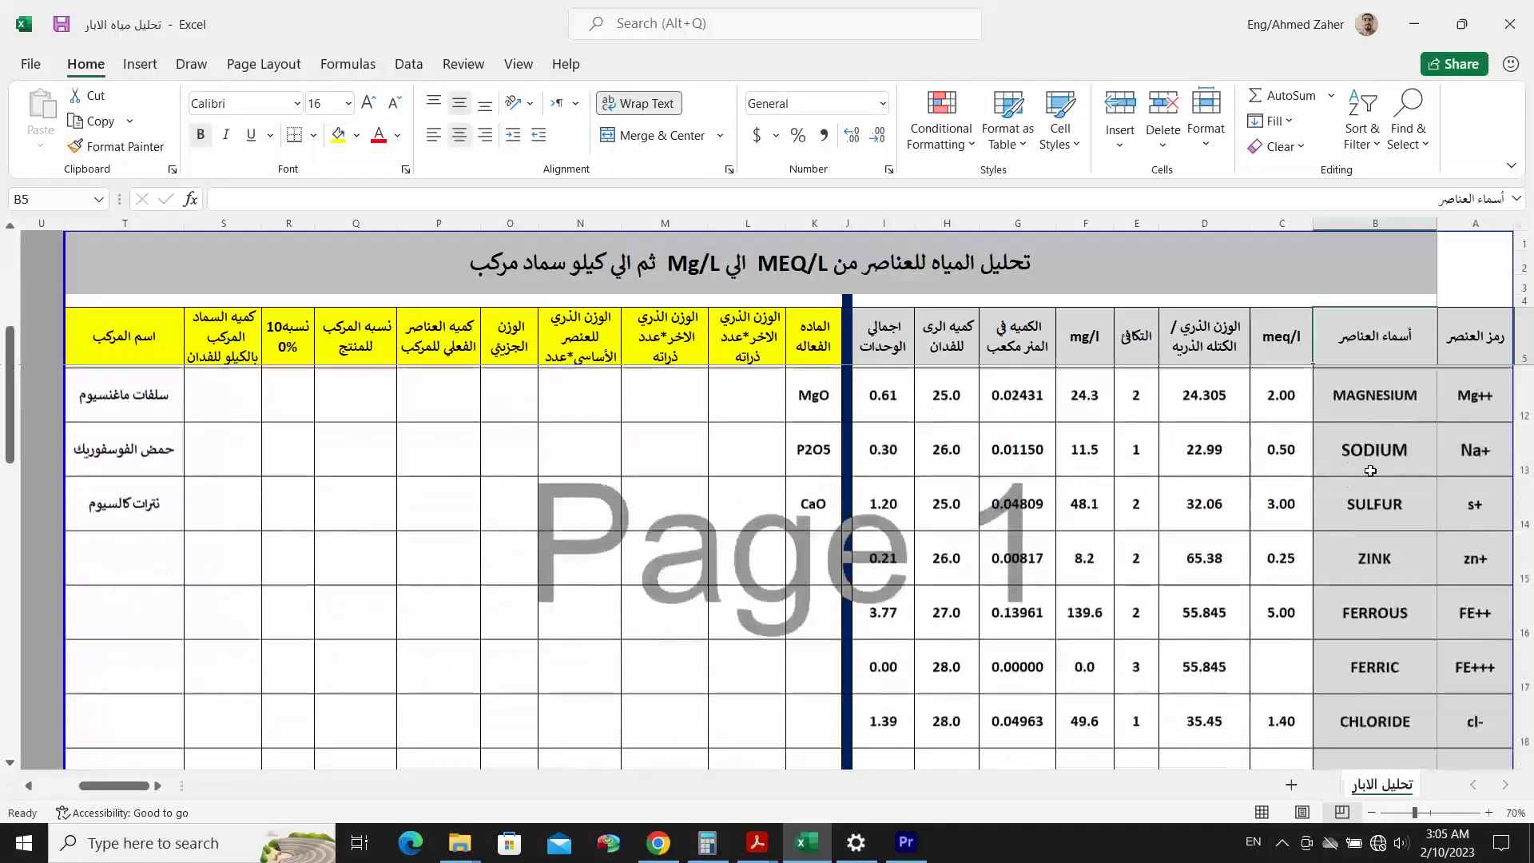
key(Down)
shift+click(1374, 662)
scroll(1371, 647, up, 2)
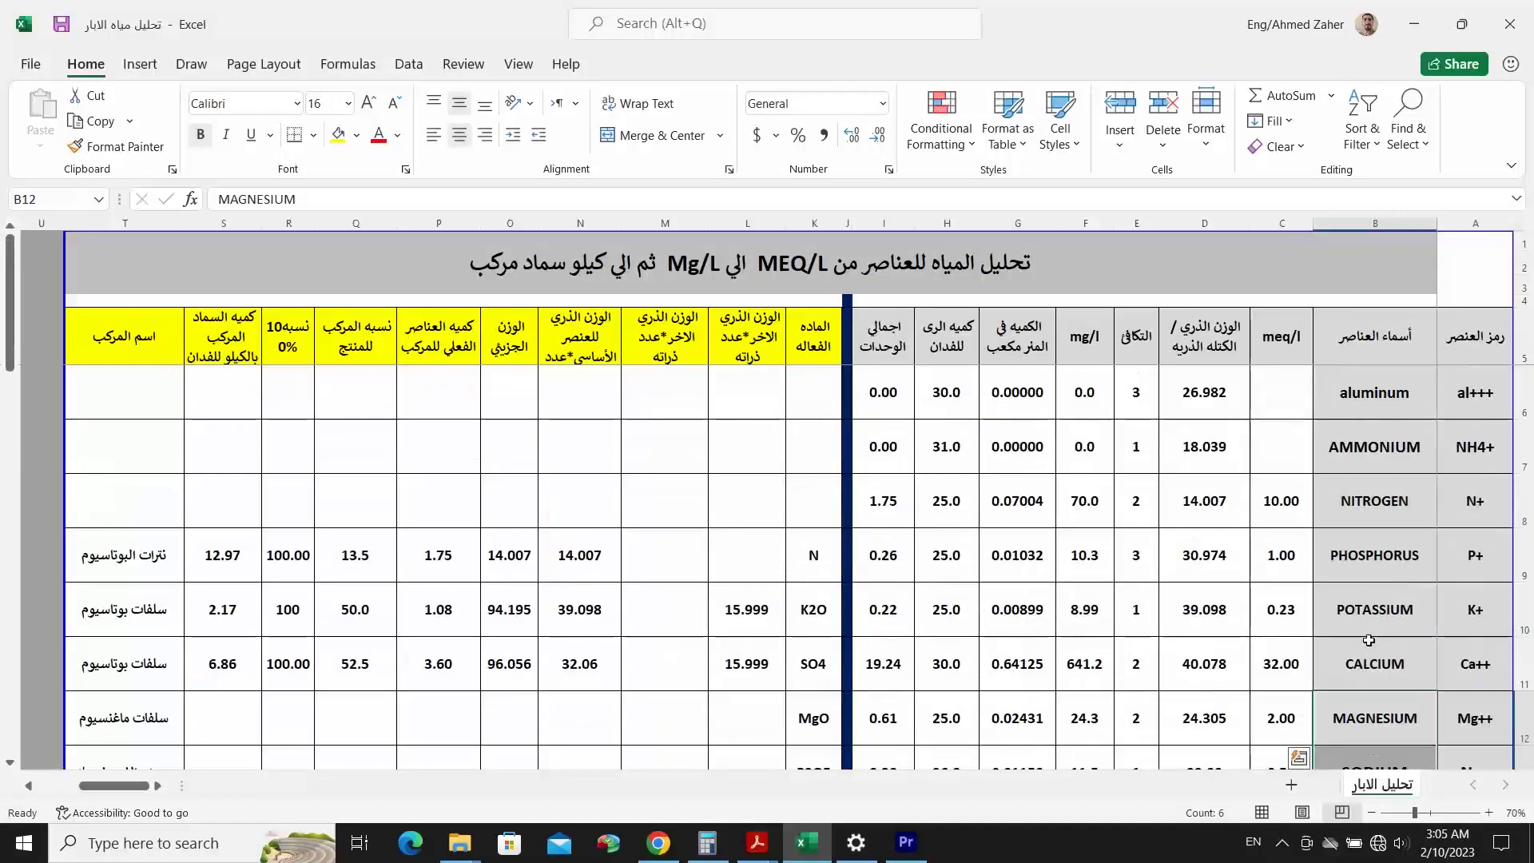
click(1288, 334)
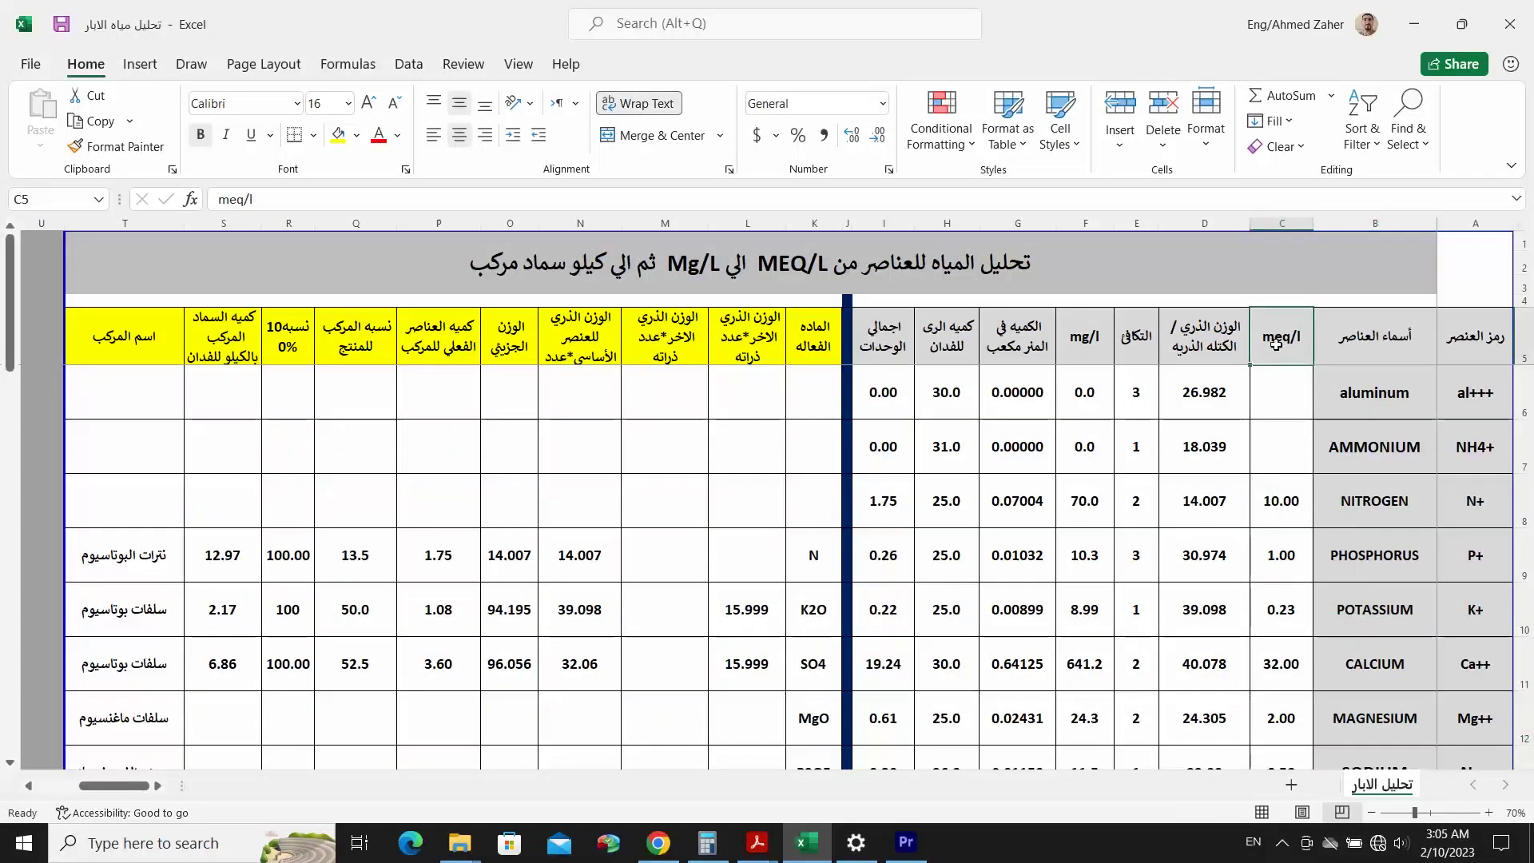
click(1291, 388)
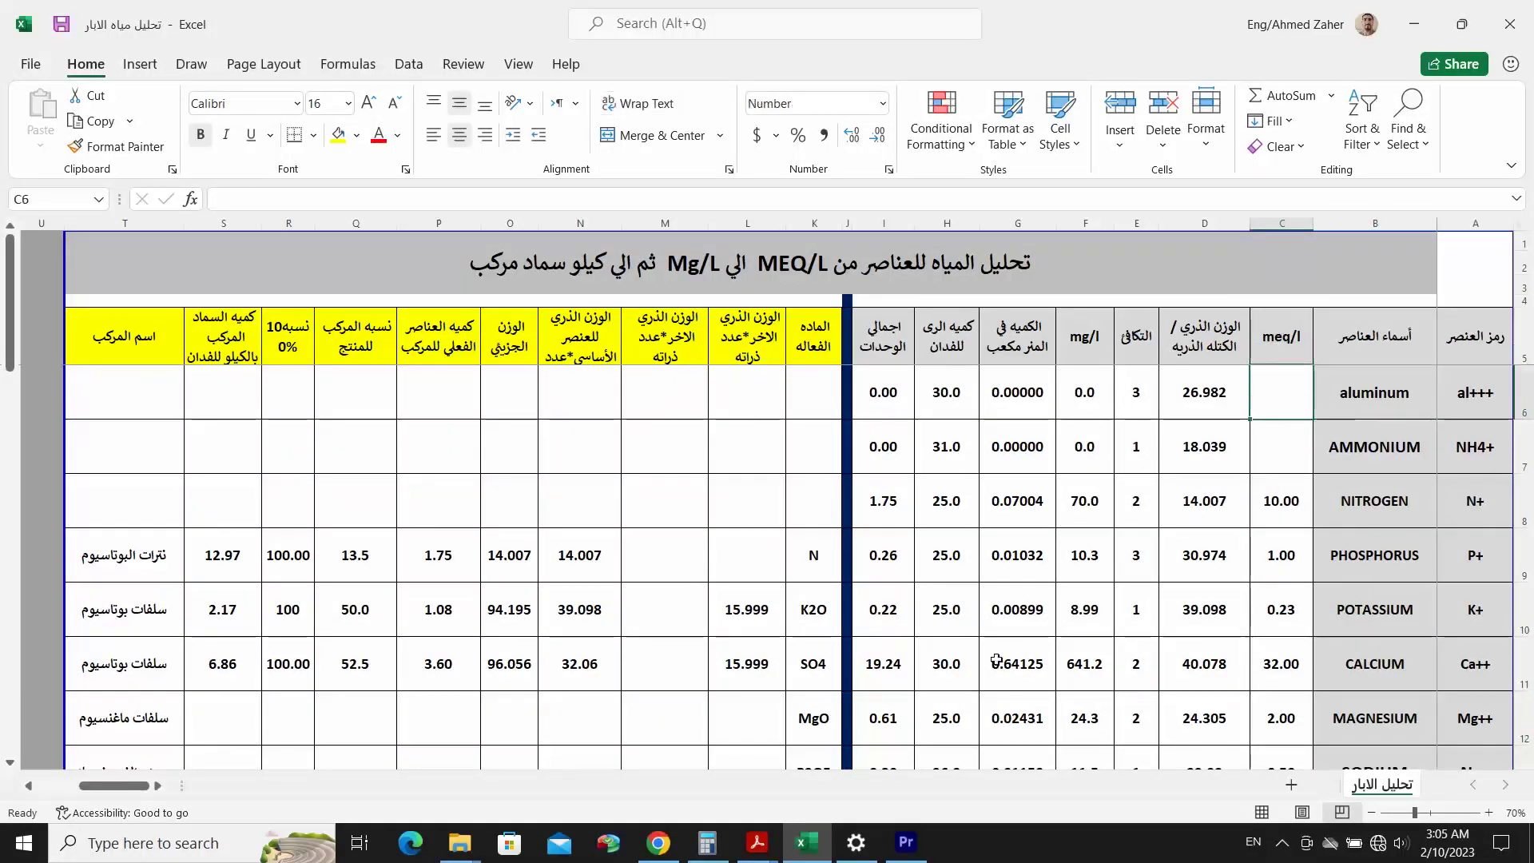
- Switch to the water sample report عينه مياه.pdf in Acrobat Reader and examine its cation and anion results, especially potassium
click(754, 848)
click(861, 770)
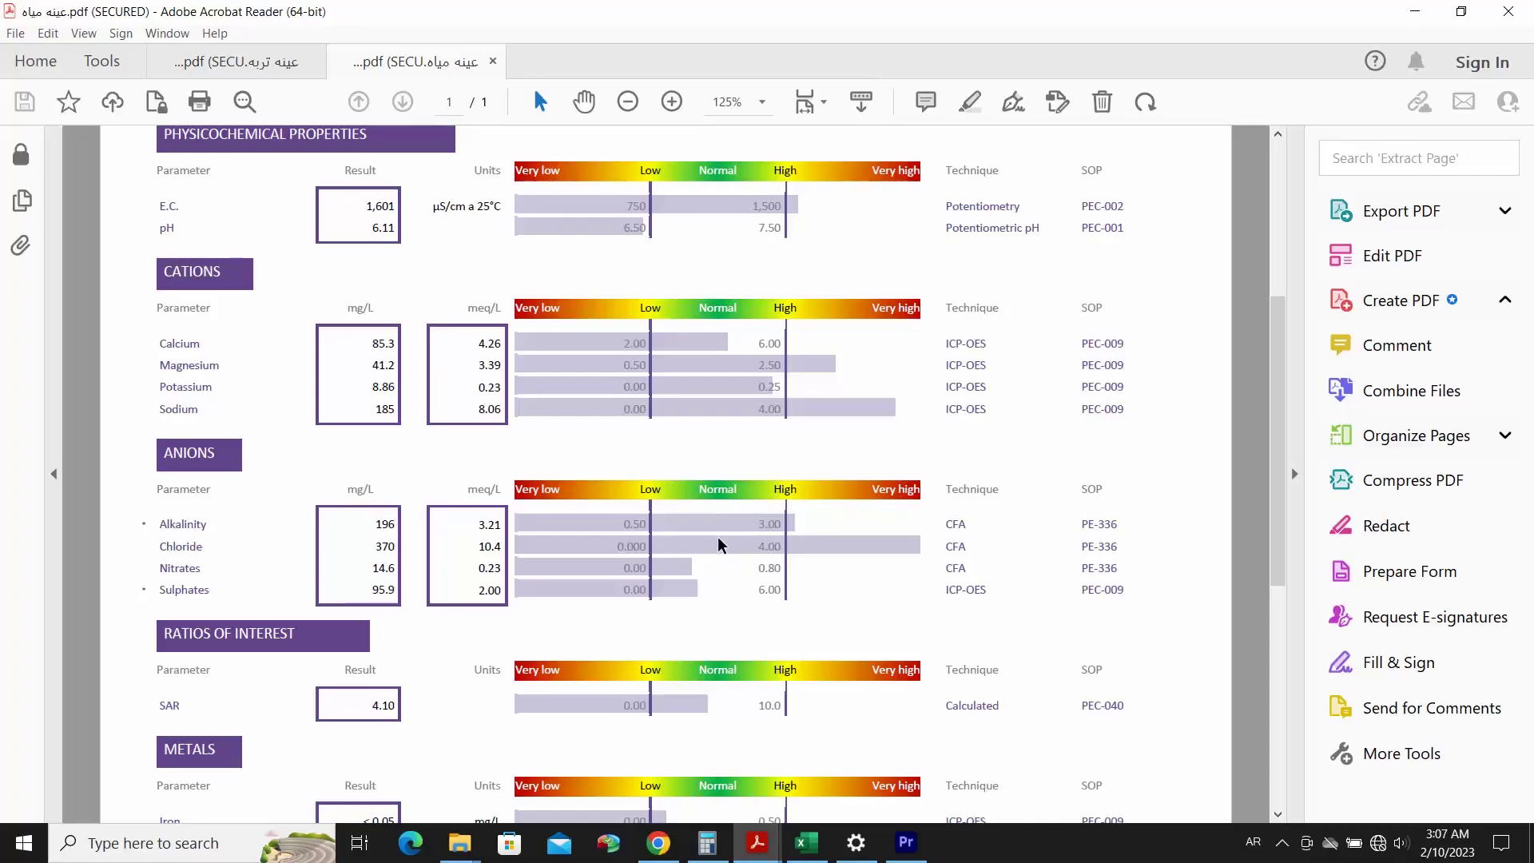
scroll(722, 546, down, 1)
scroll(722, 545, down, 1)
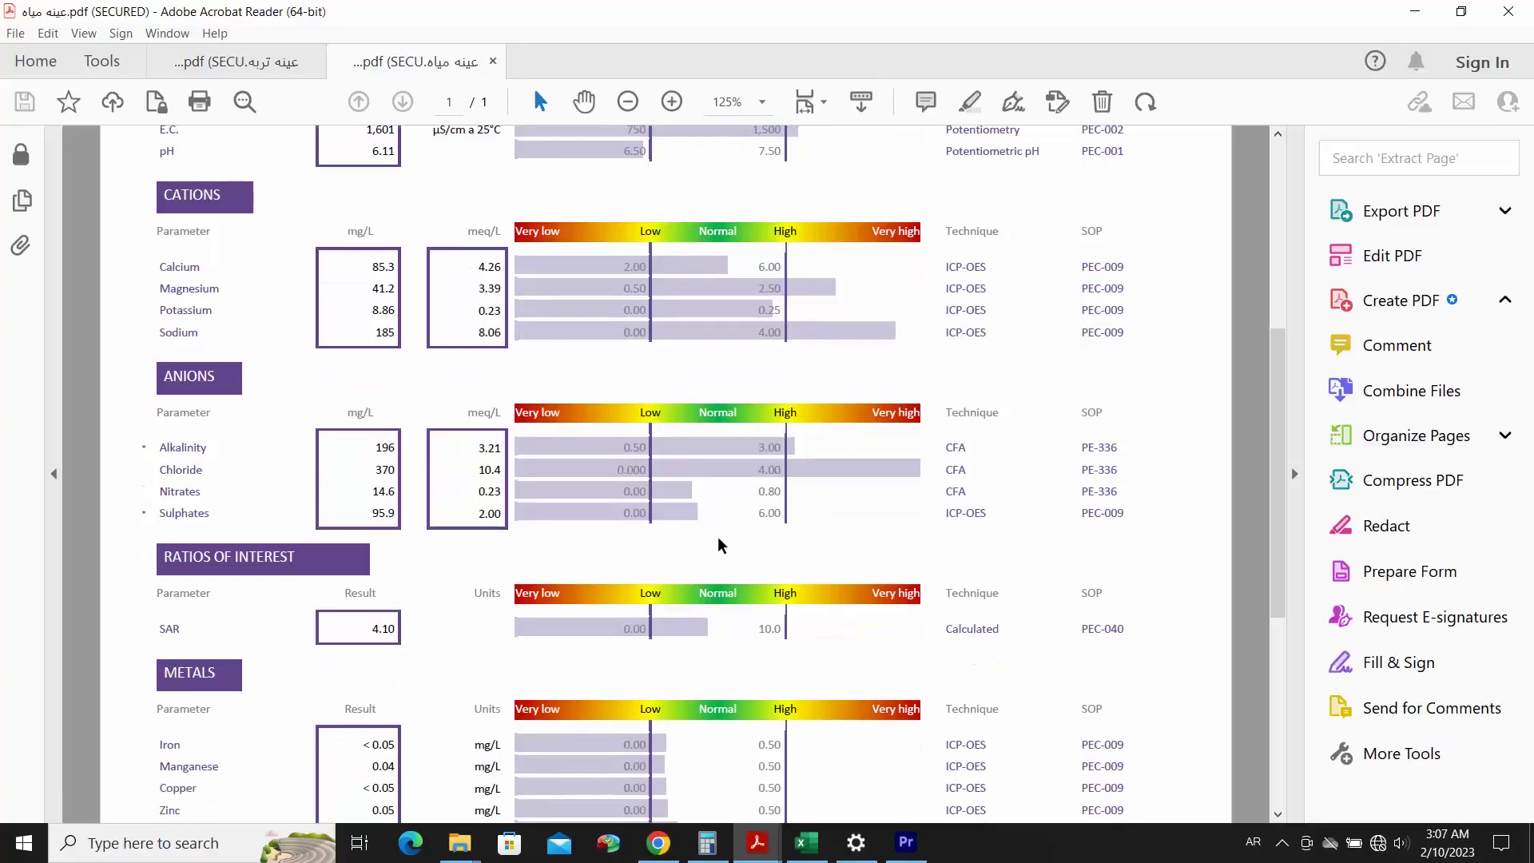
scroll(719, 541, down, 1)
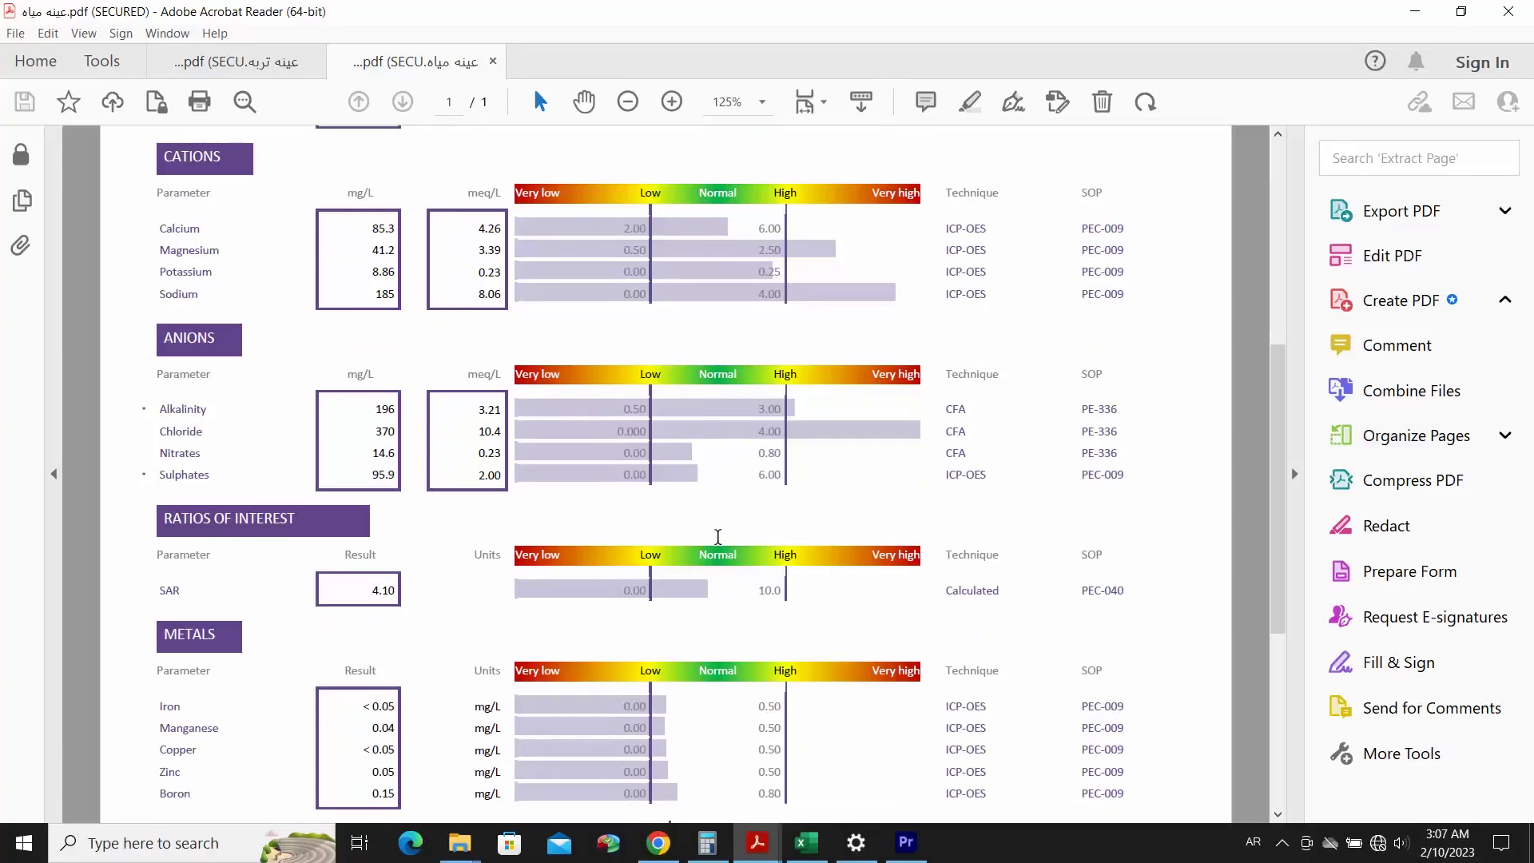
scroll(718, 537, up, 2)
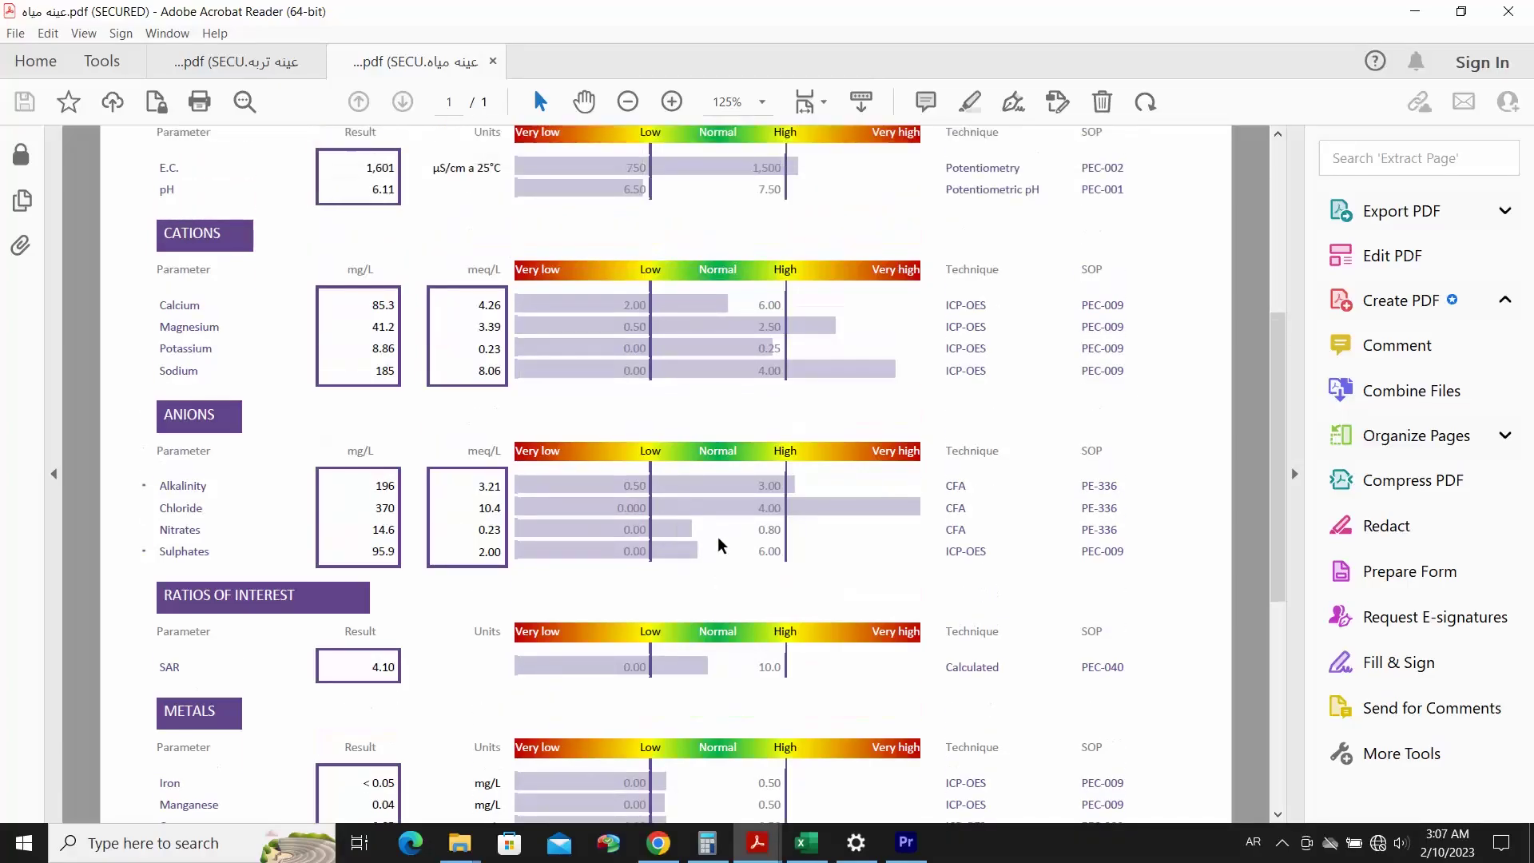
drag(181, 342, 809, 359)
click(810, 359)
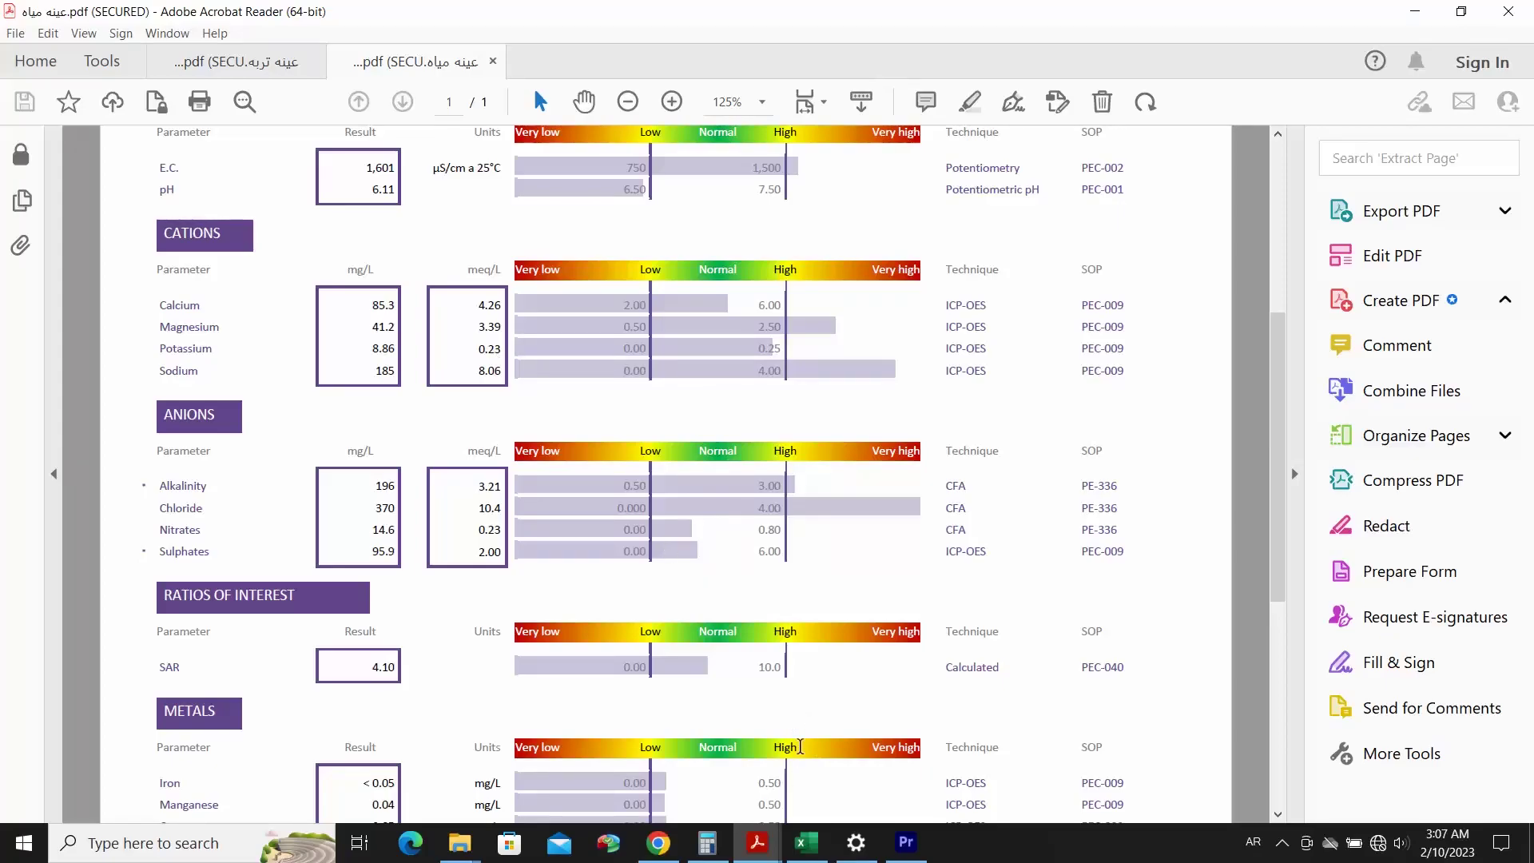
- Switch back to the Excel workbook and inspect potassium's meq/l value and atomic weight
click(807, 842)
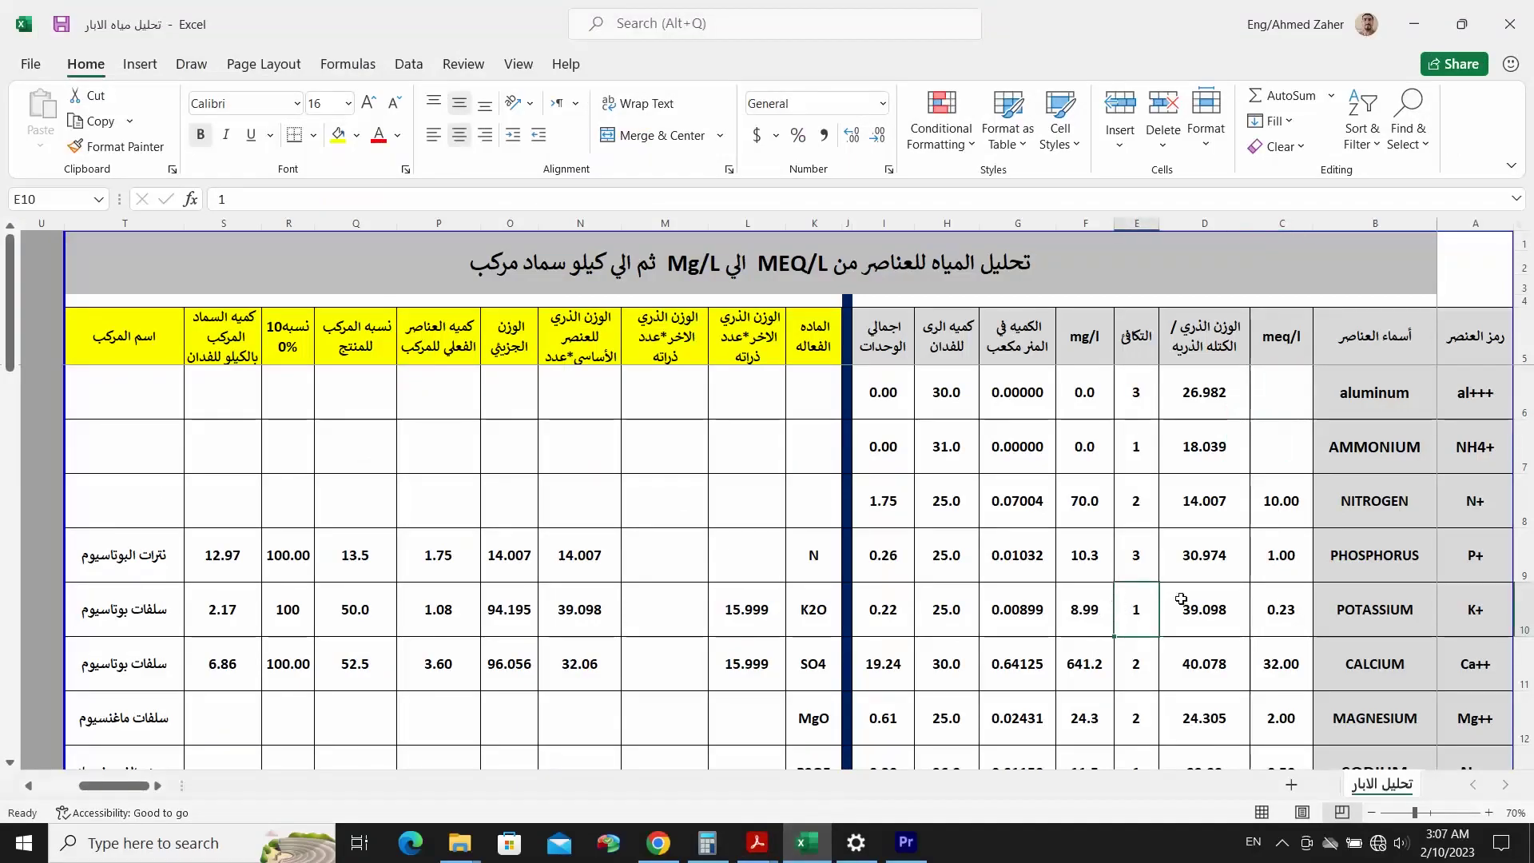
click(1284, 612)
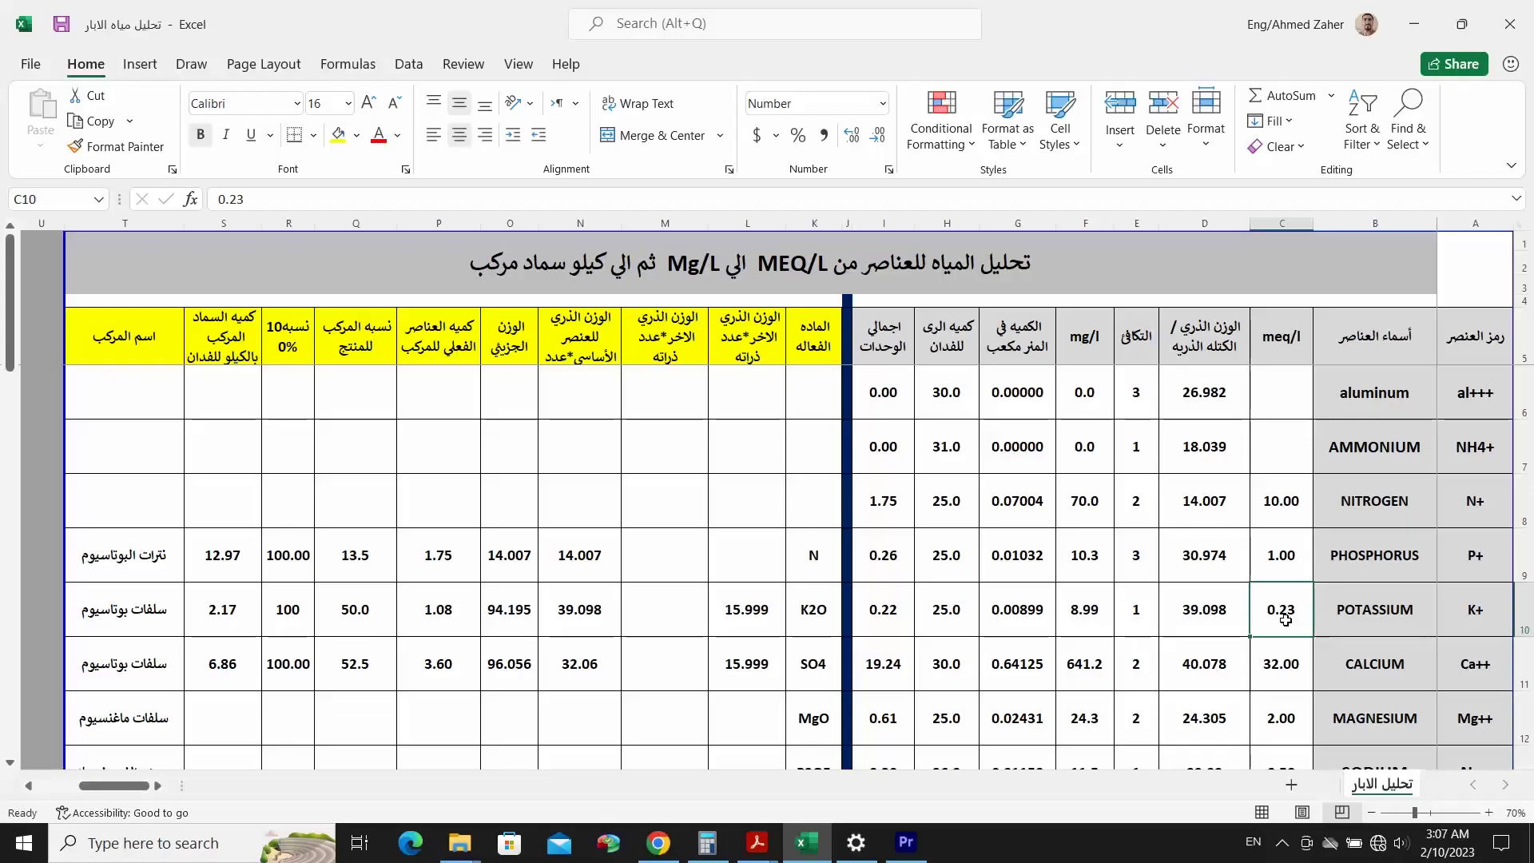
key(Left)
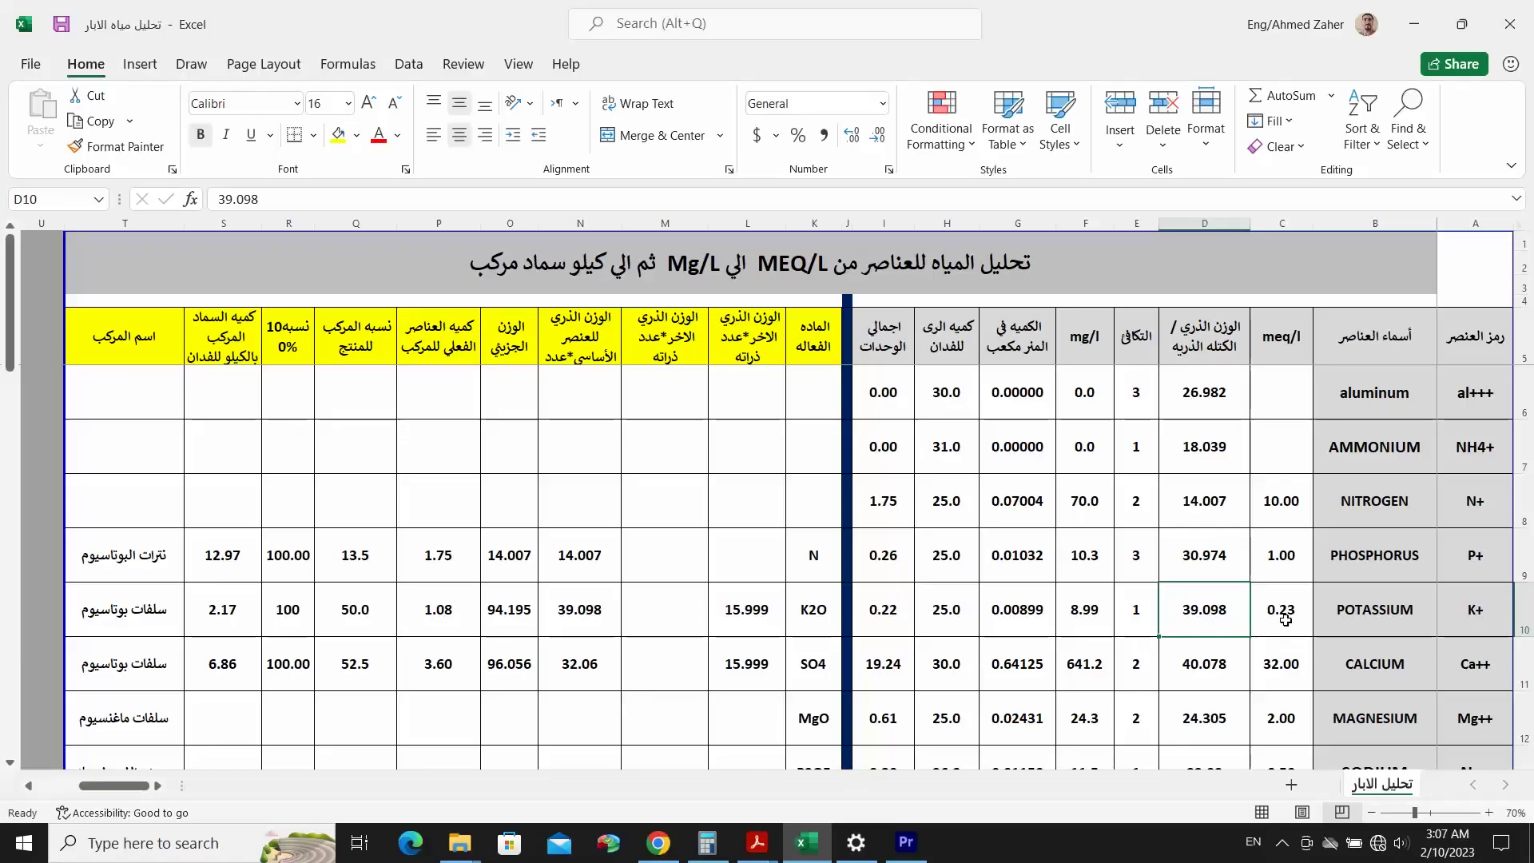
key(Down)
- Review the valence column down the element list, and check potassium's mg/l formula in F10
drag(1138, 336, 1161, 556)
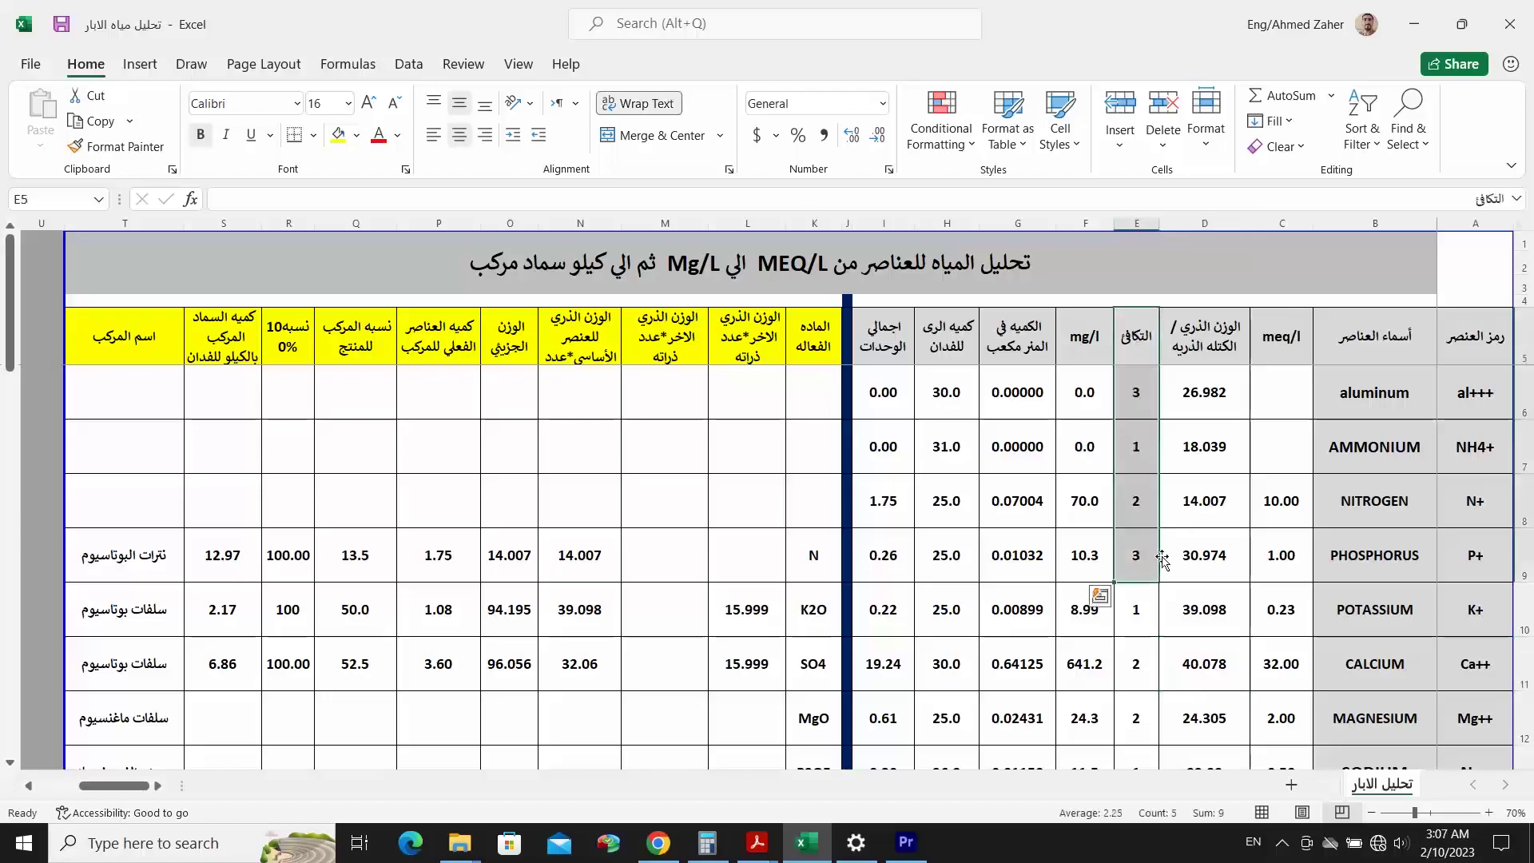
scroll(1162, 556, down, 8)
scroll(1162, 556, up, 8)
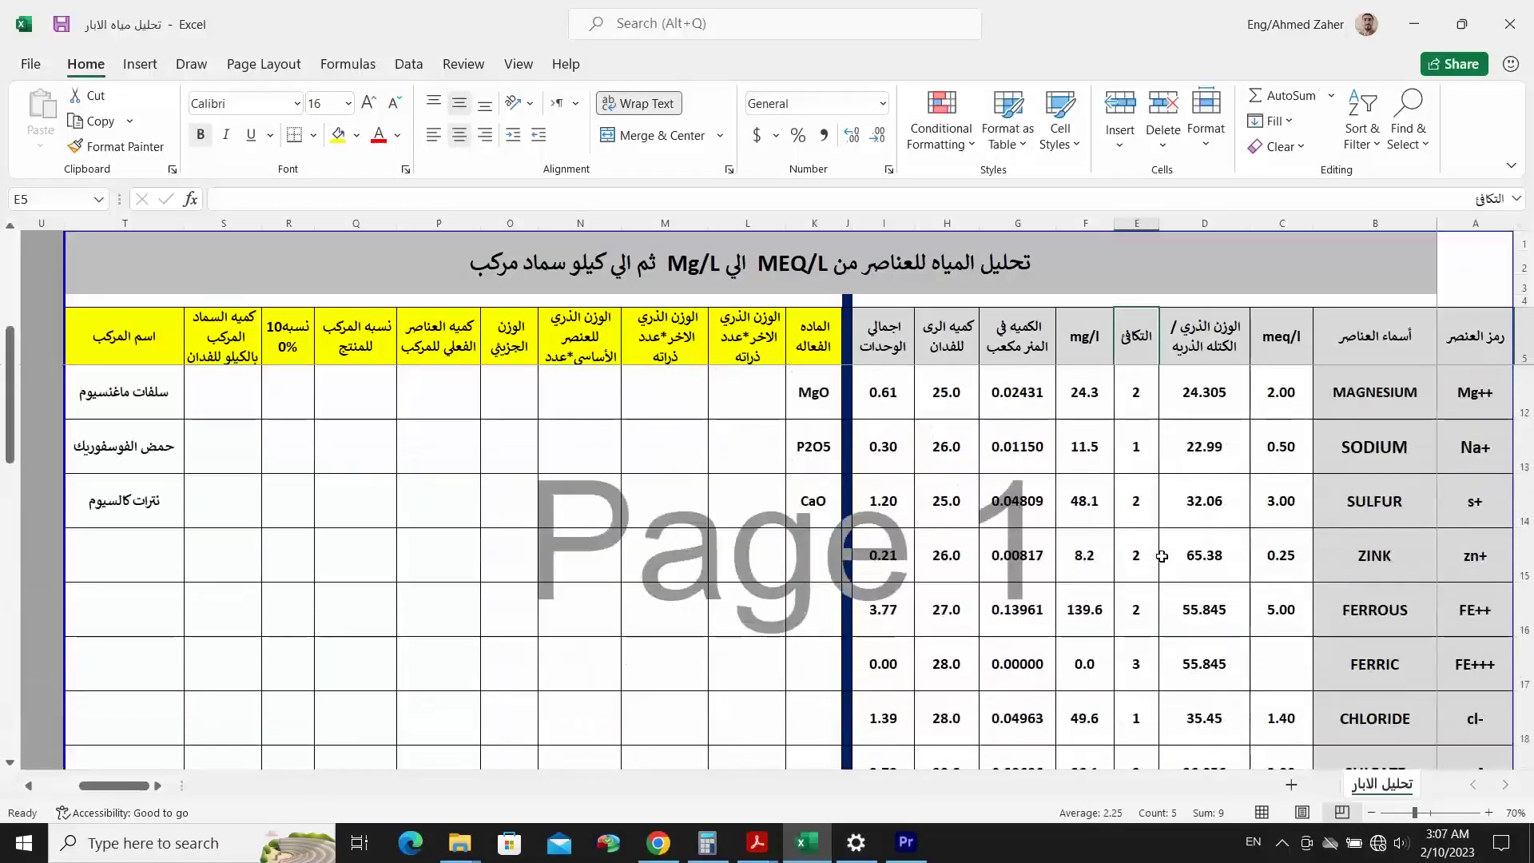
click(1134, 607)
drag(1279, 609, 1073, 610)
click(1077, 610)
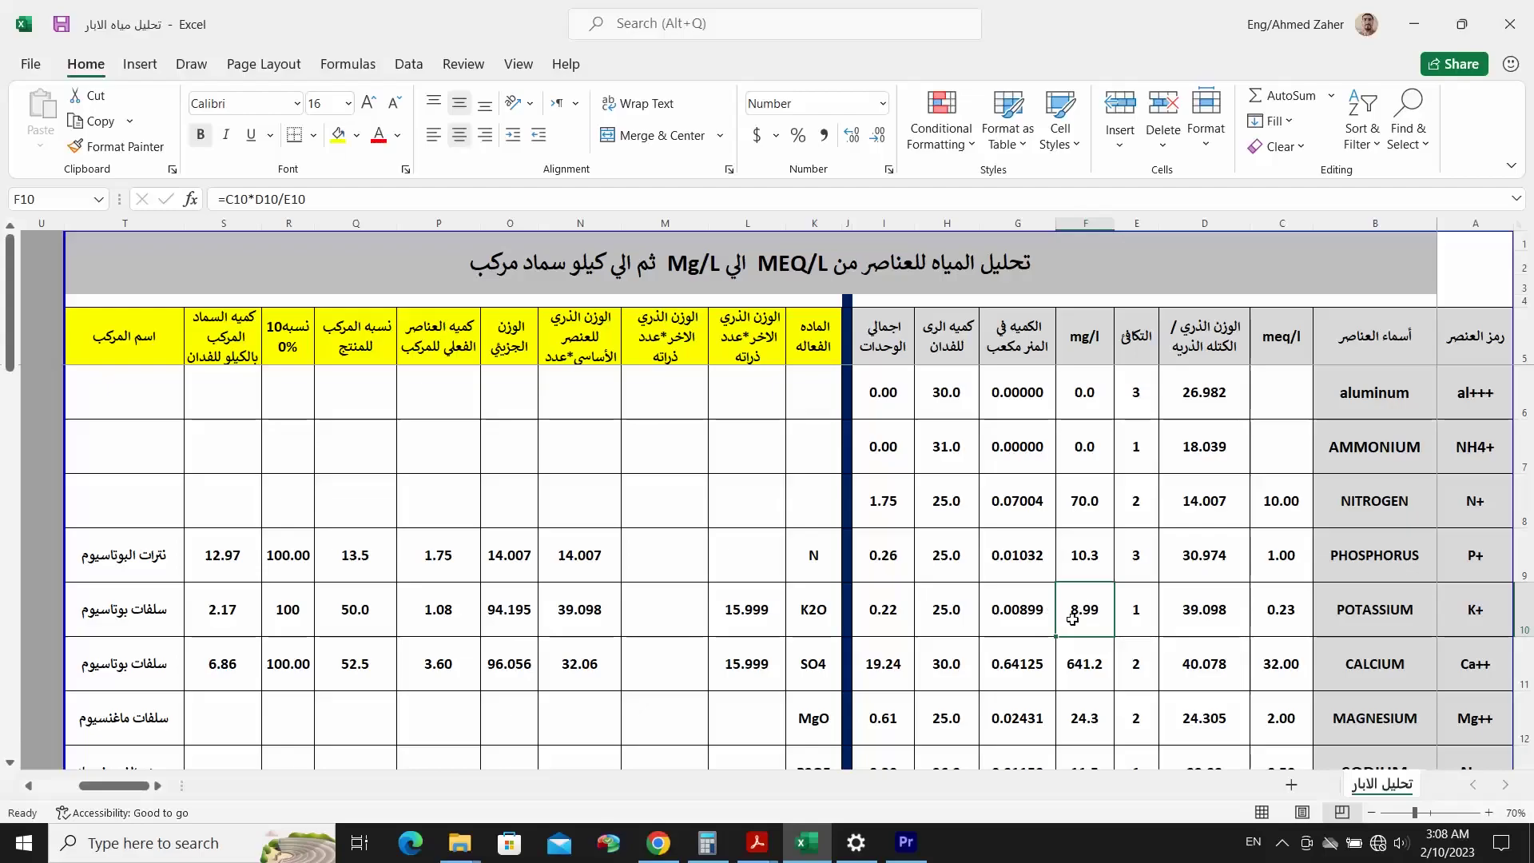
- Inspect the potassium row from the quantity per cubic metre through to the fertilizer compound columns
click(1017, 610)
key(shift+Left)
drag(1016, 610, 217, 611)
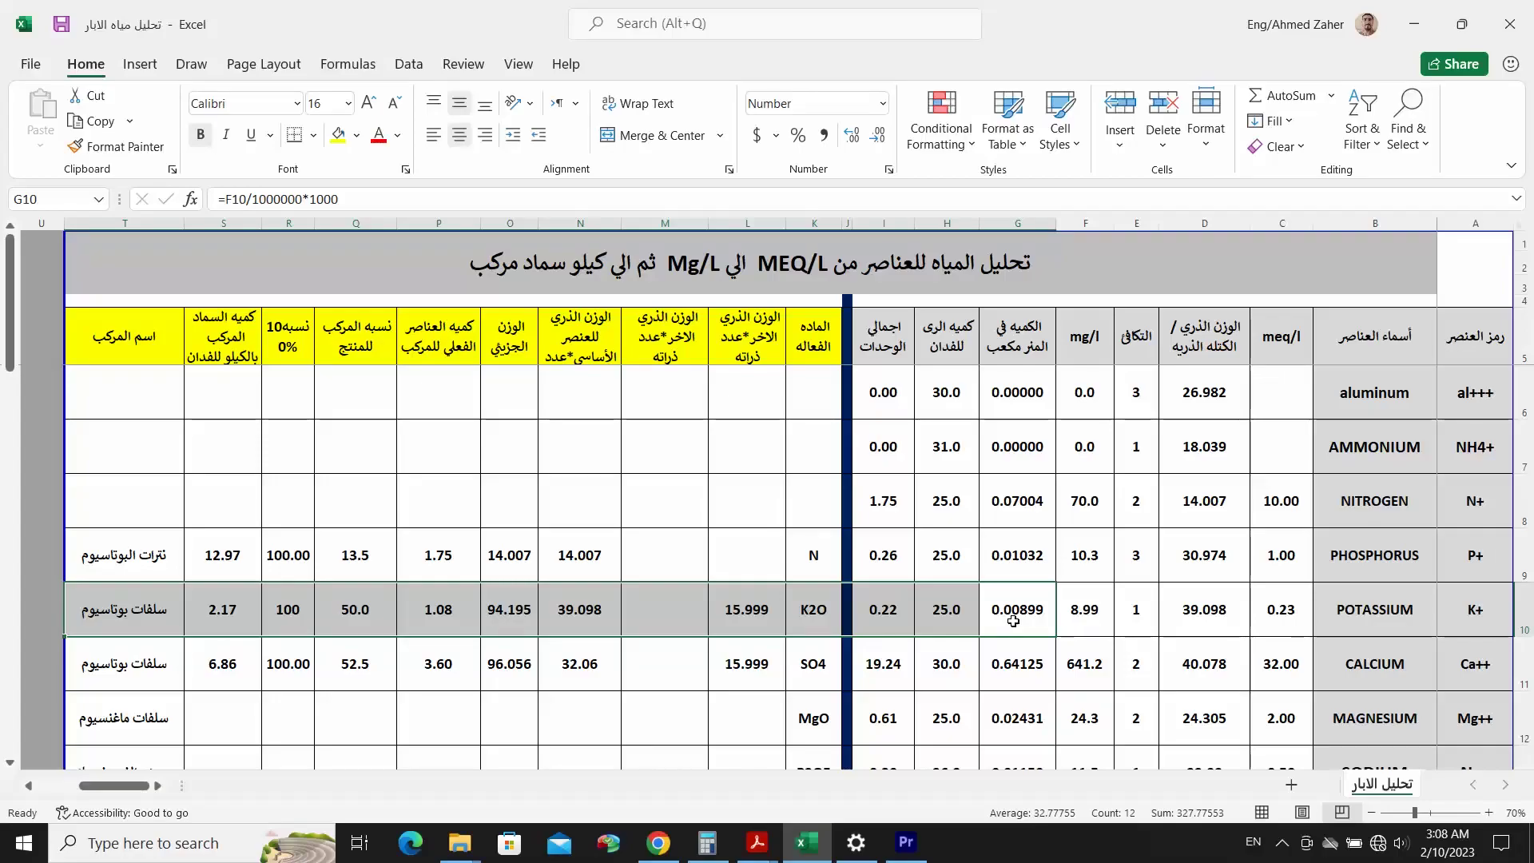
- Trace potassium's mg/l formula through its meq/l, atomic weight and valence cells, and check the per-cubic-metre formula in G10
click(1090, 628)
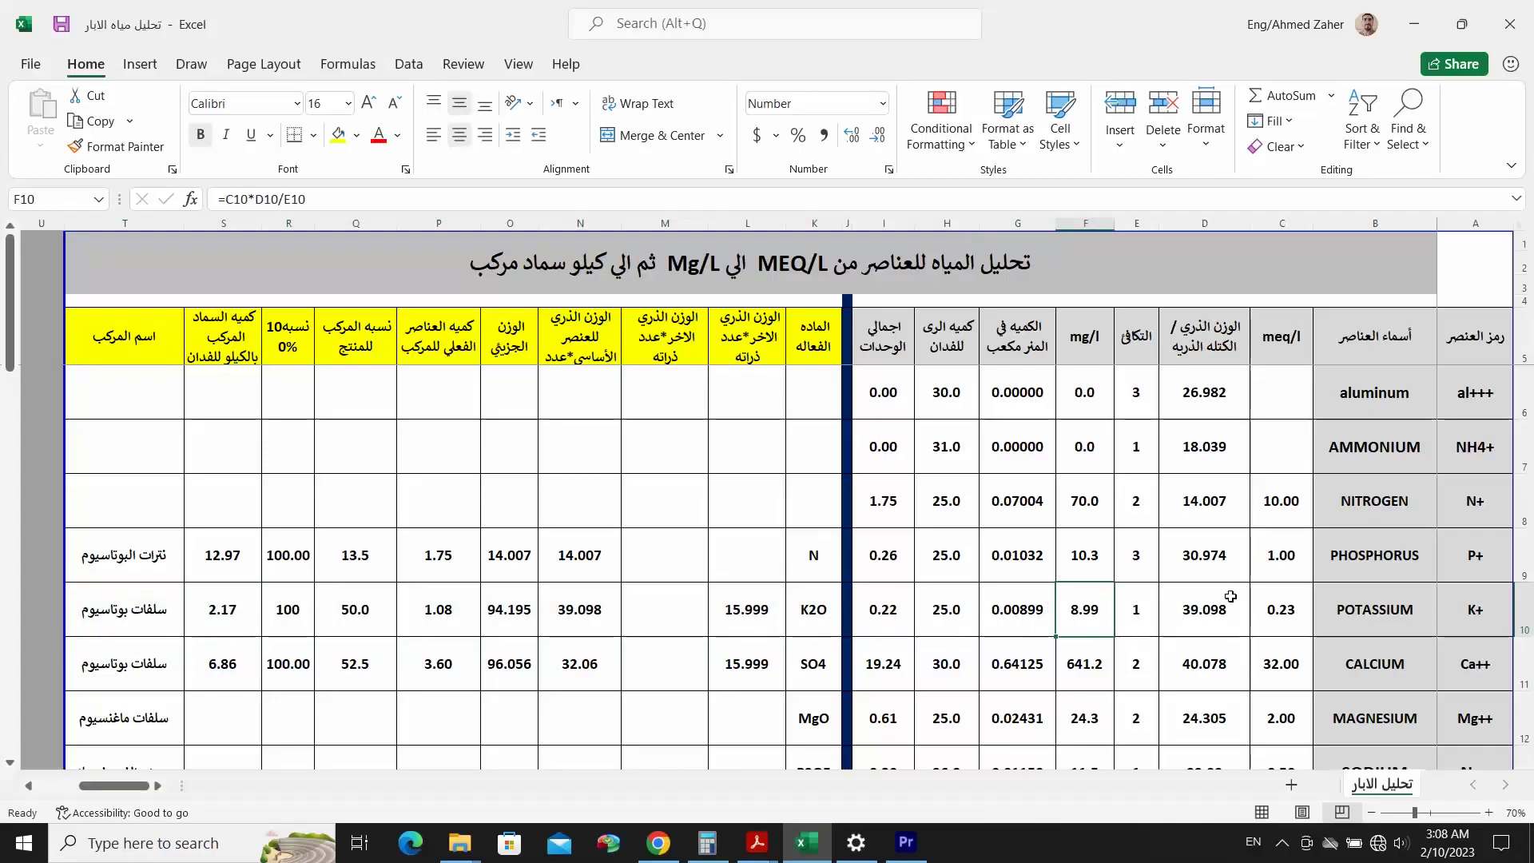
click(1282, 612)
click(1212, 600)
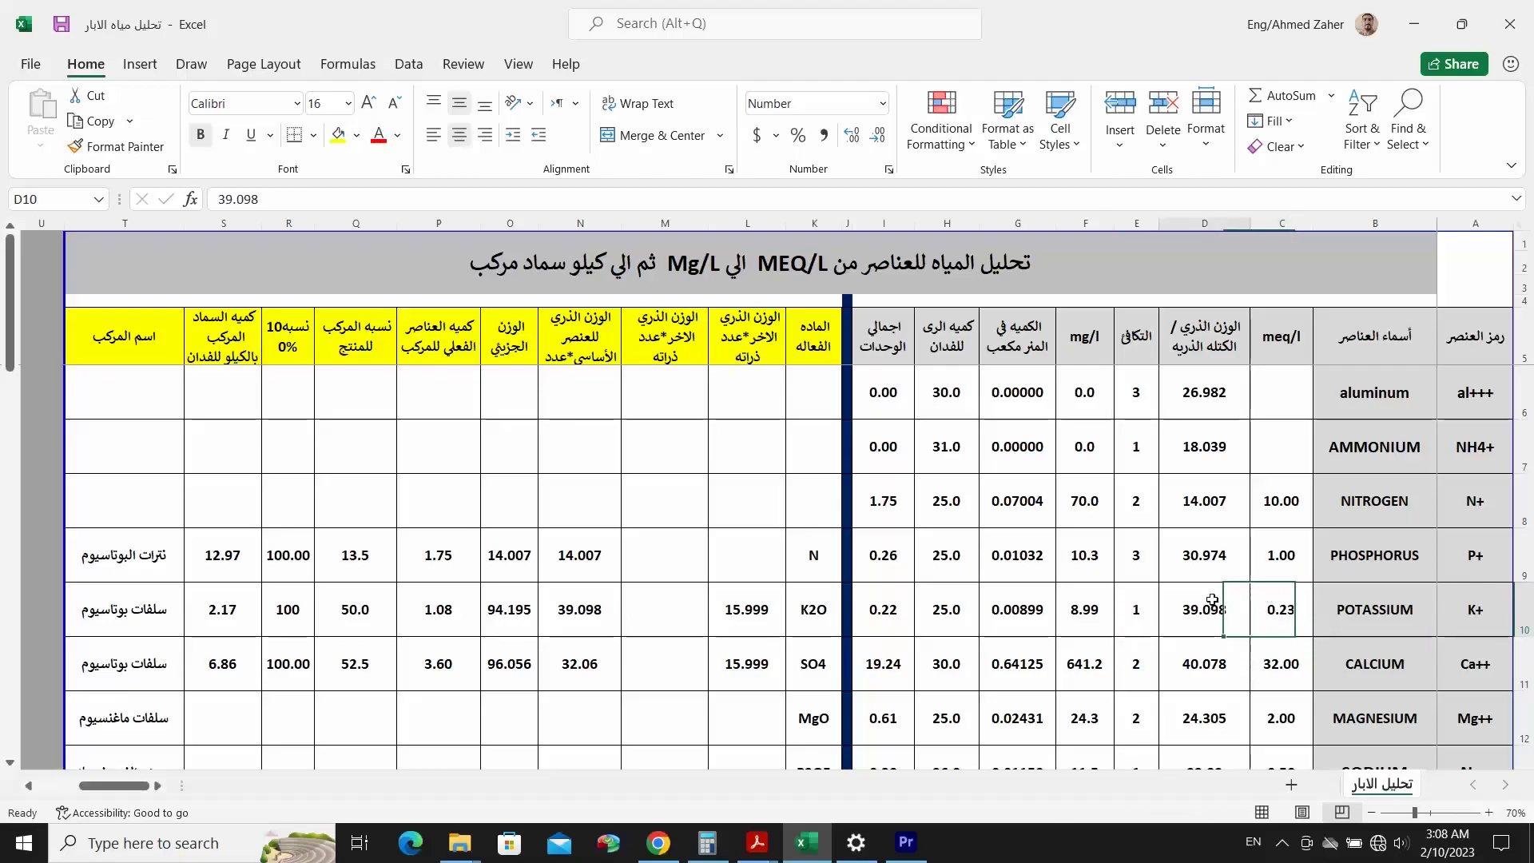
drag(1145, 581, 1138, 630)
click(1136, 612)
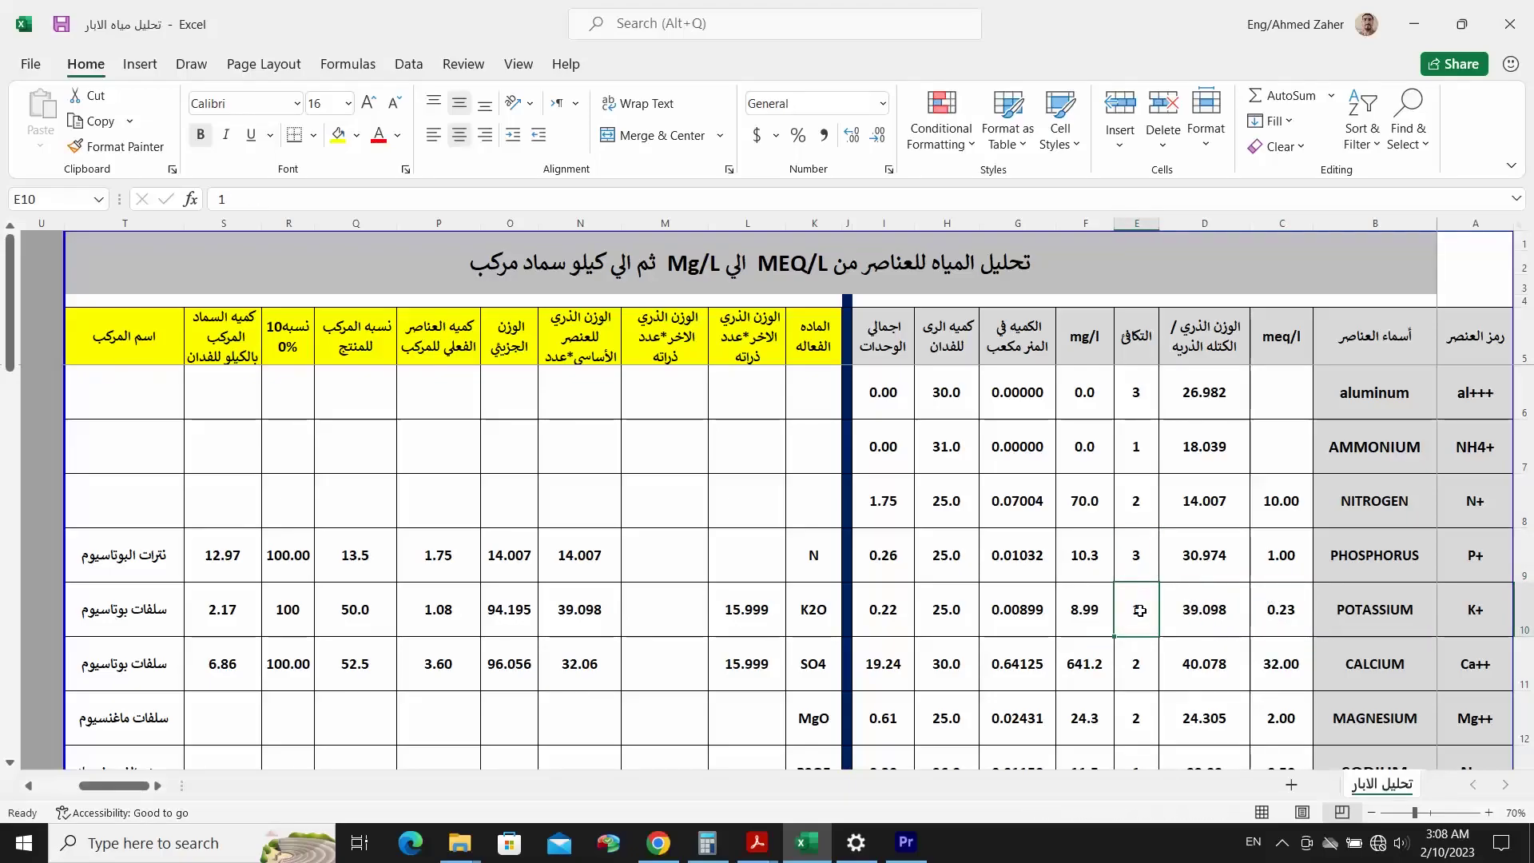
click(1075, 611)
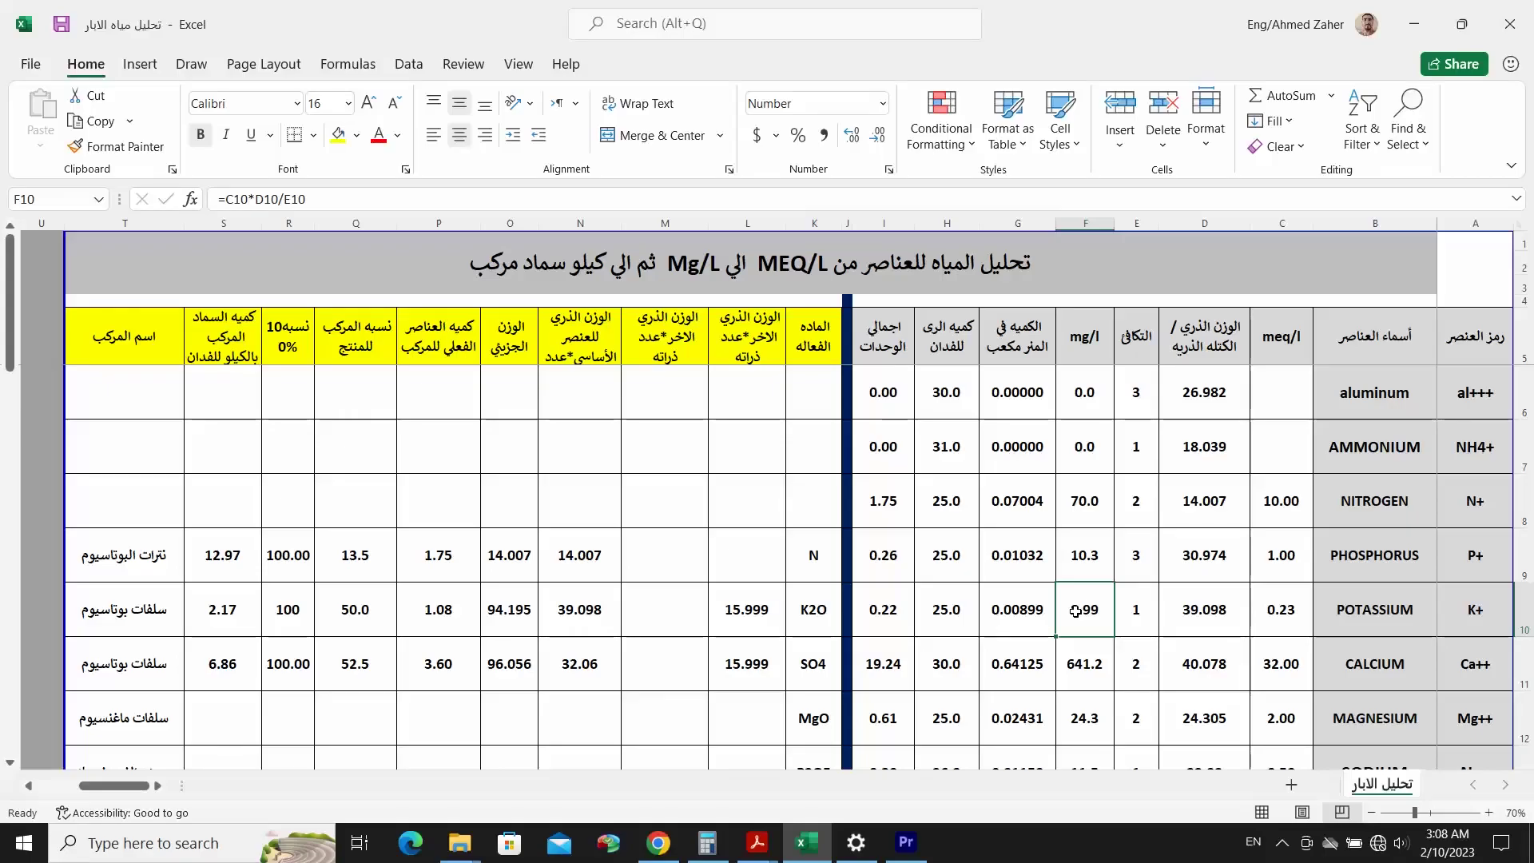
click(1012, 611)
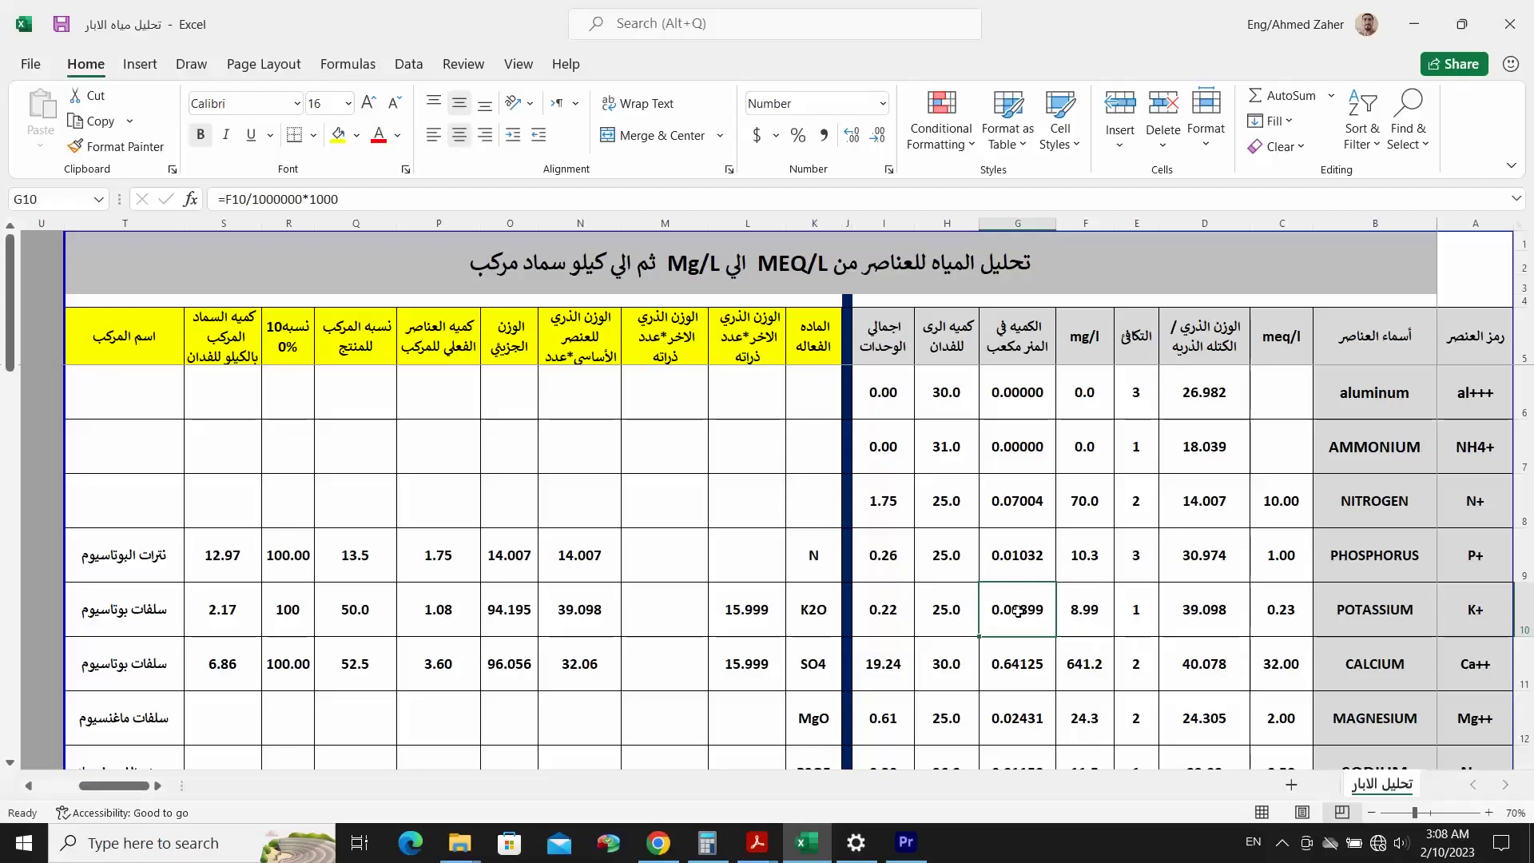
click(1087, 611)
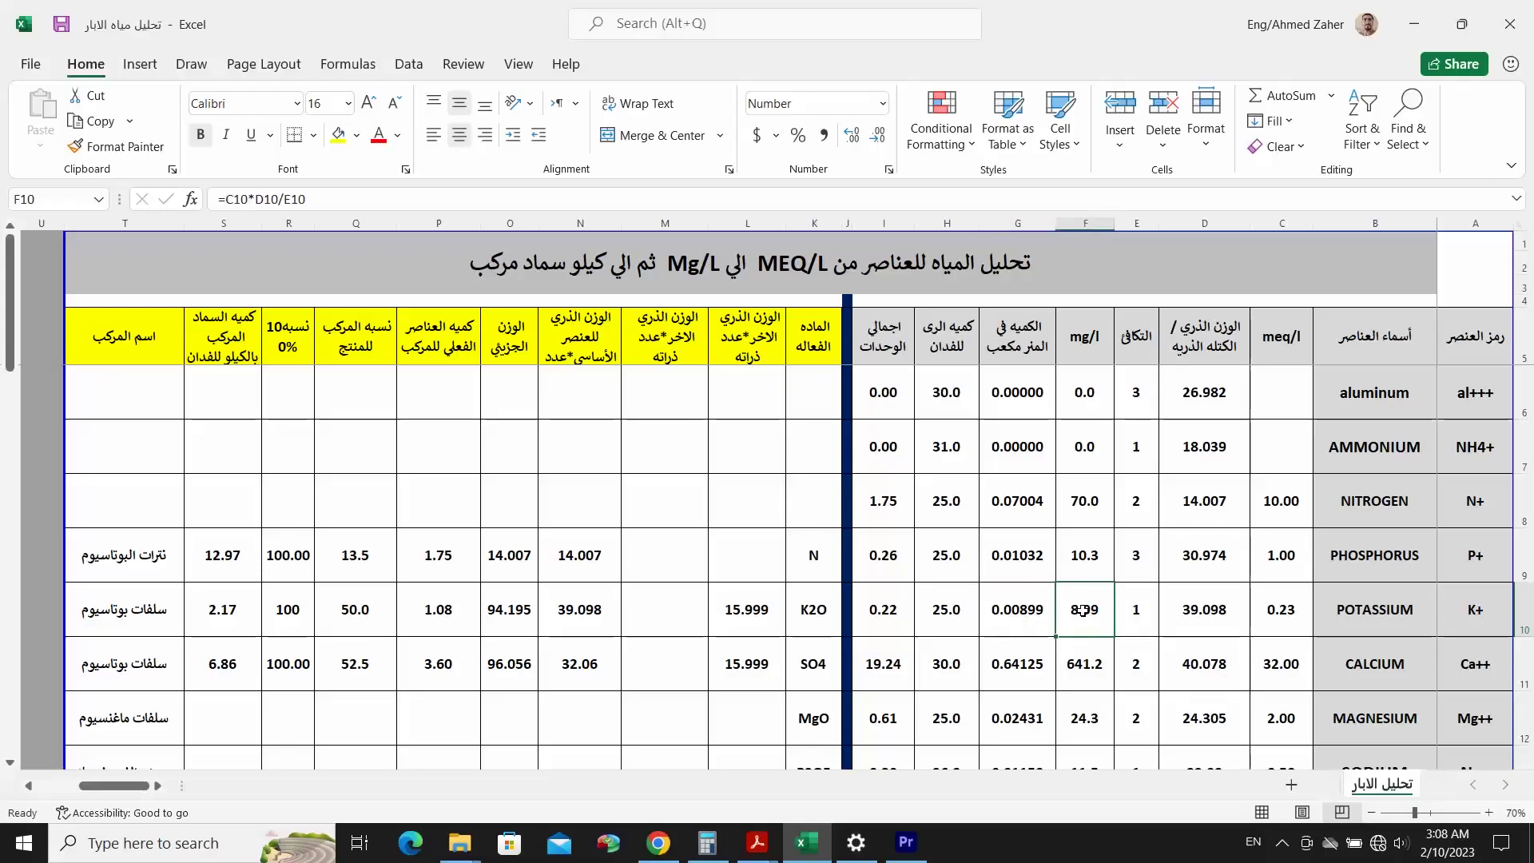
- Check potassium's per-cubic-metre formula and irrigation quantity in G10:H10, and mark the row with blue highlighter and black pen strokes
click(1021, 605)
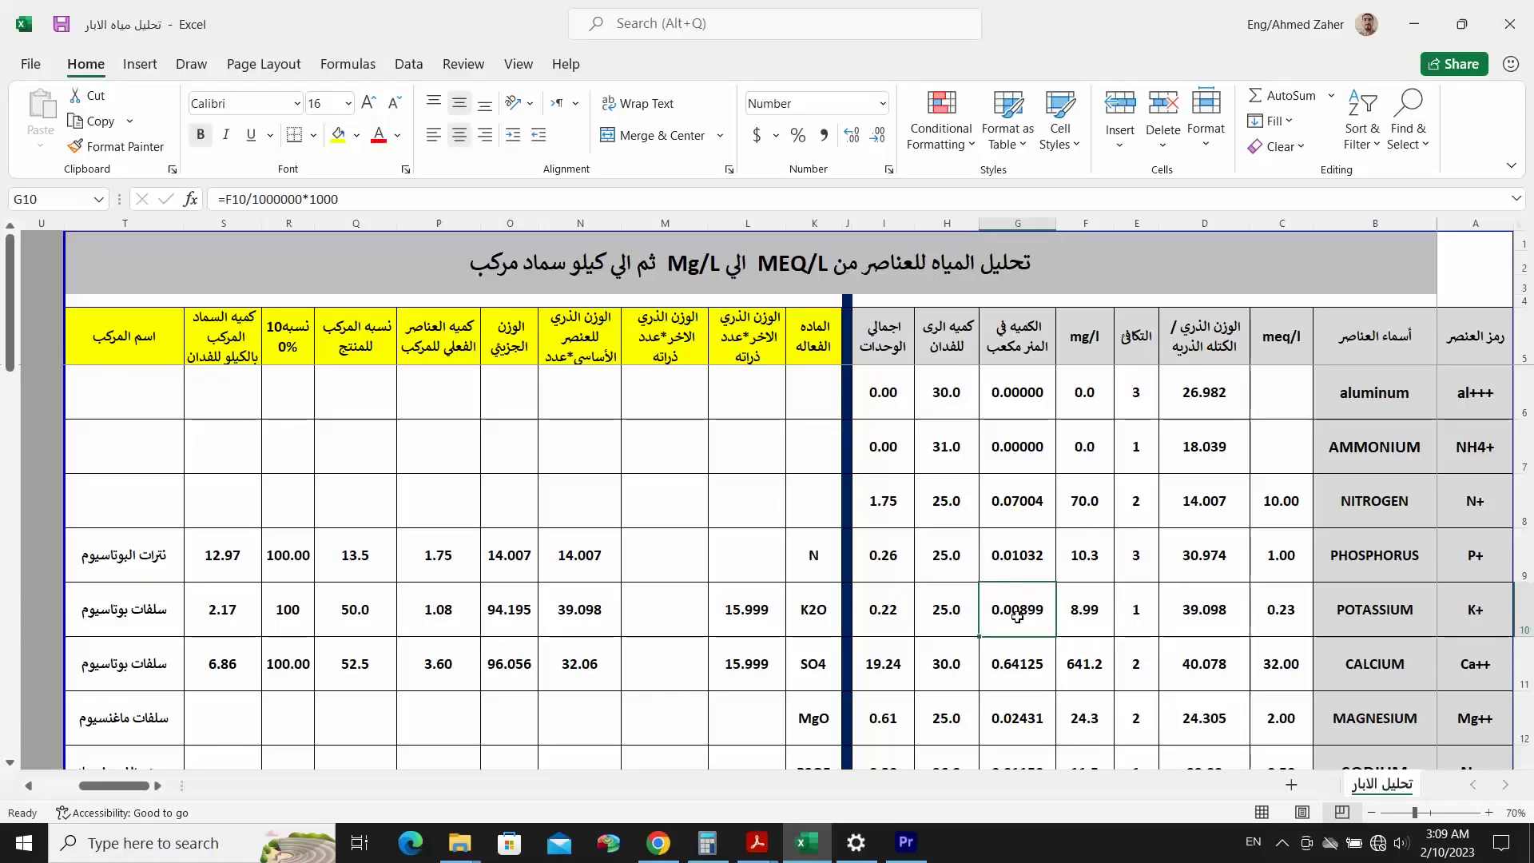
click(934, 604)
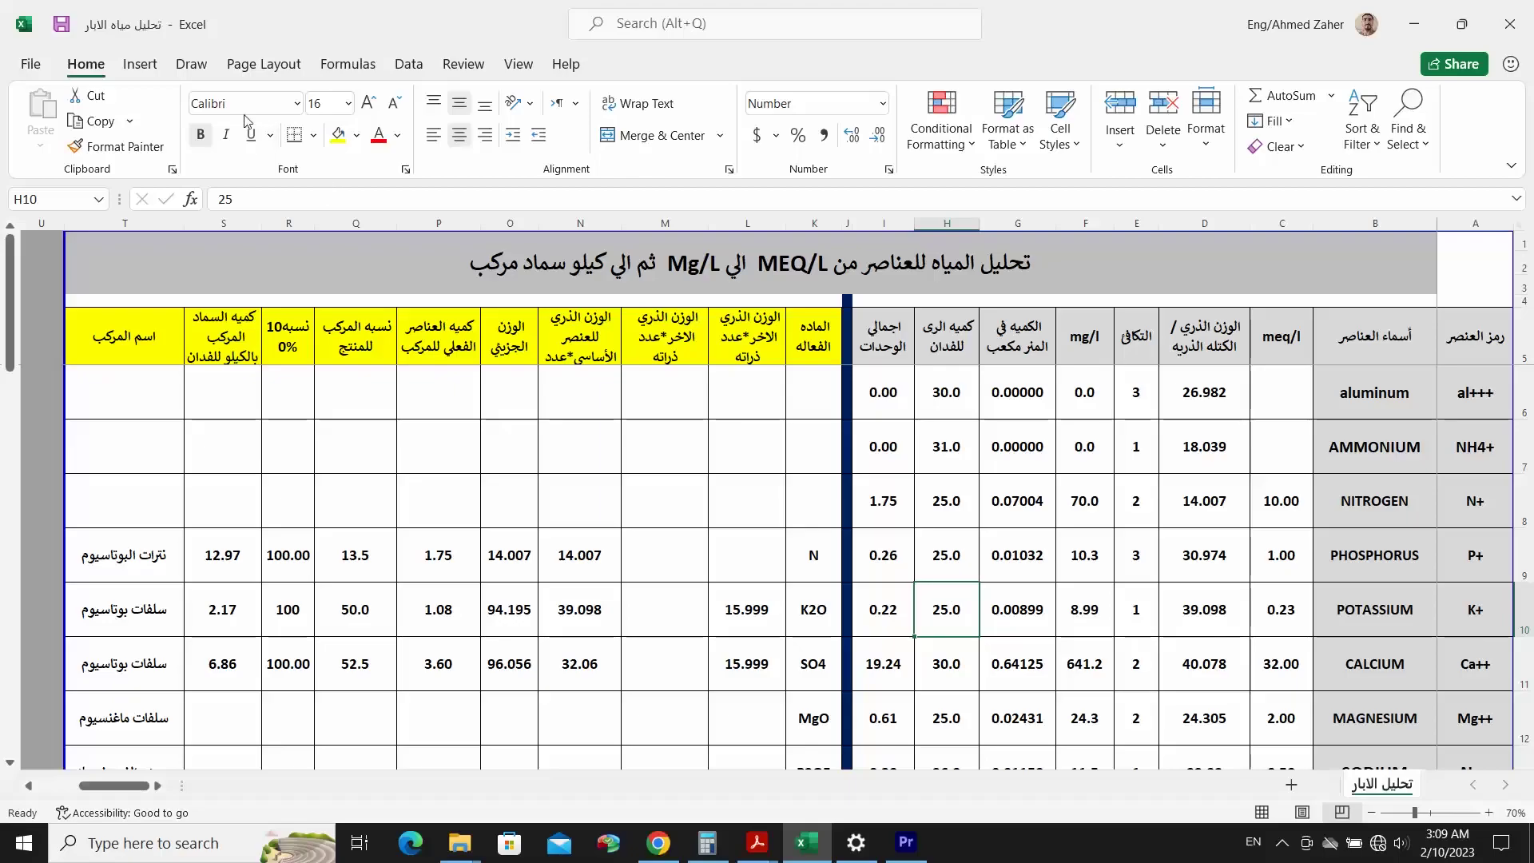
click(192, 64)
click(322, 117)
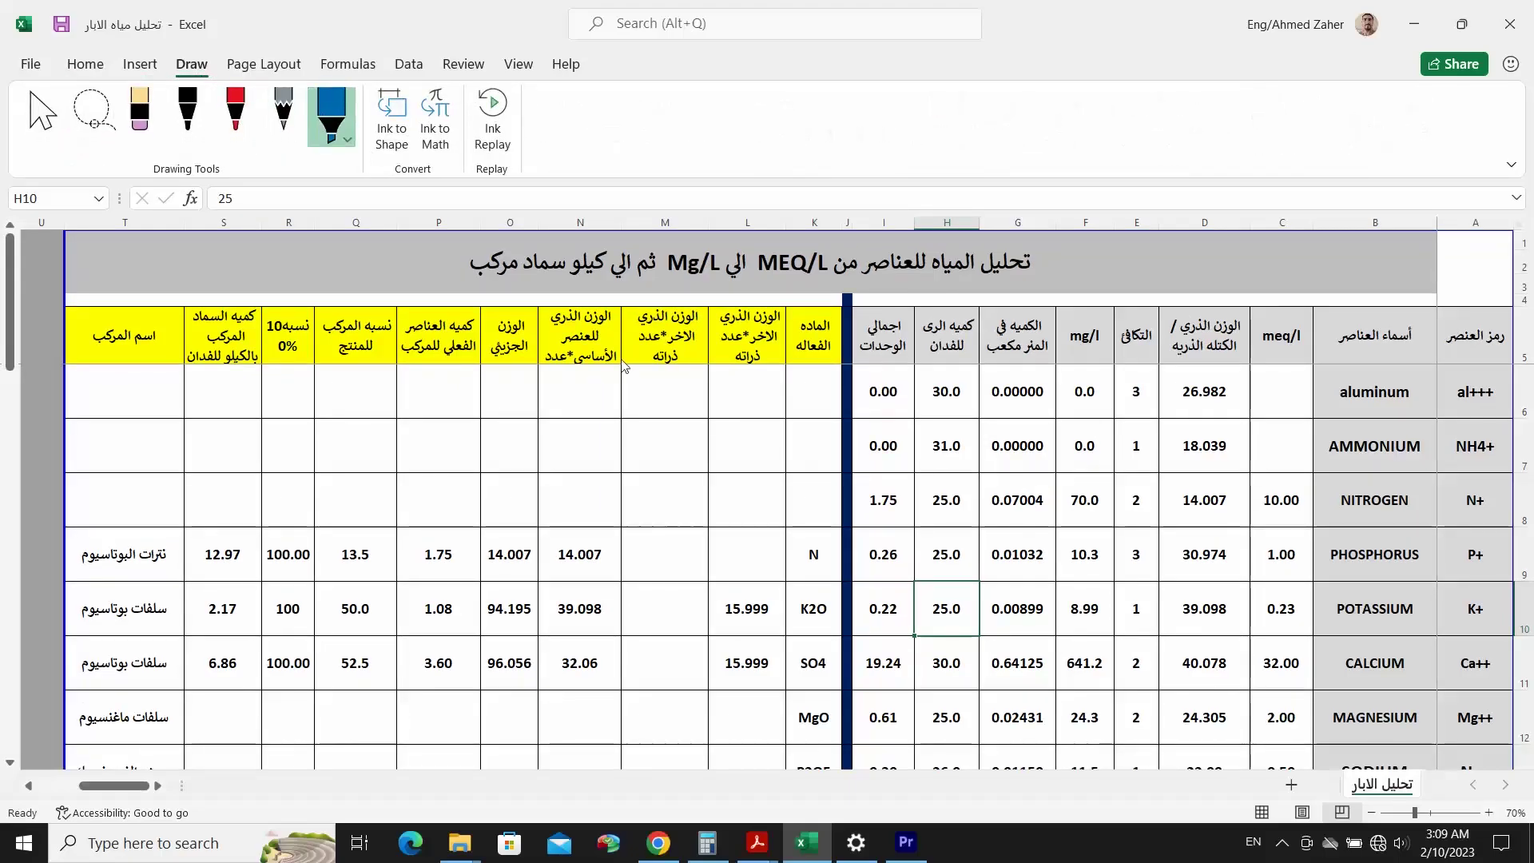
mouse_move(947, 603)
mouse_down()
mouse_move(933, 582)
mouse_move(943, 590)
mouse_move(843, 611)
mouse_move(867, 635)
mouse_up()
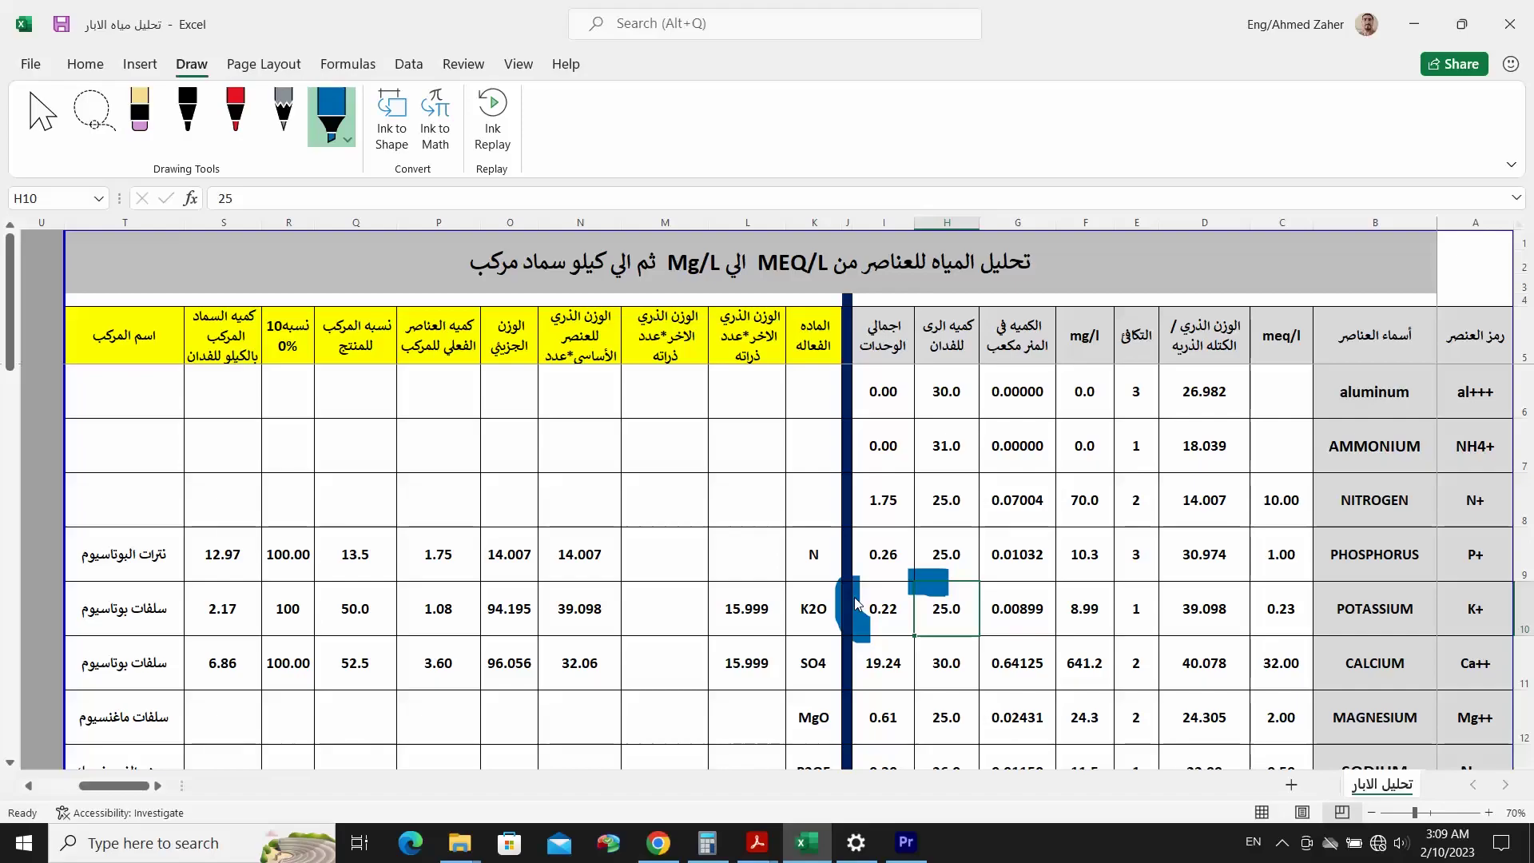
click(206, 106)
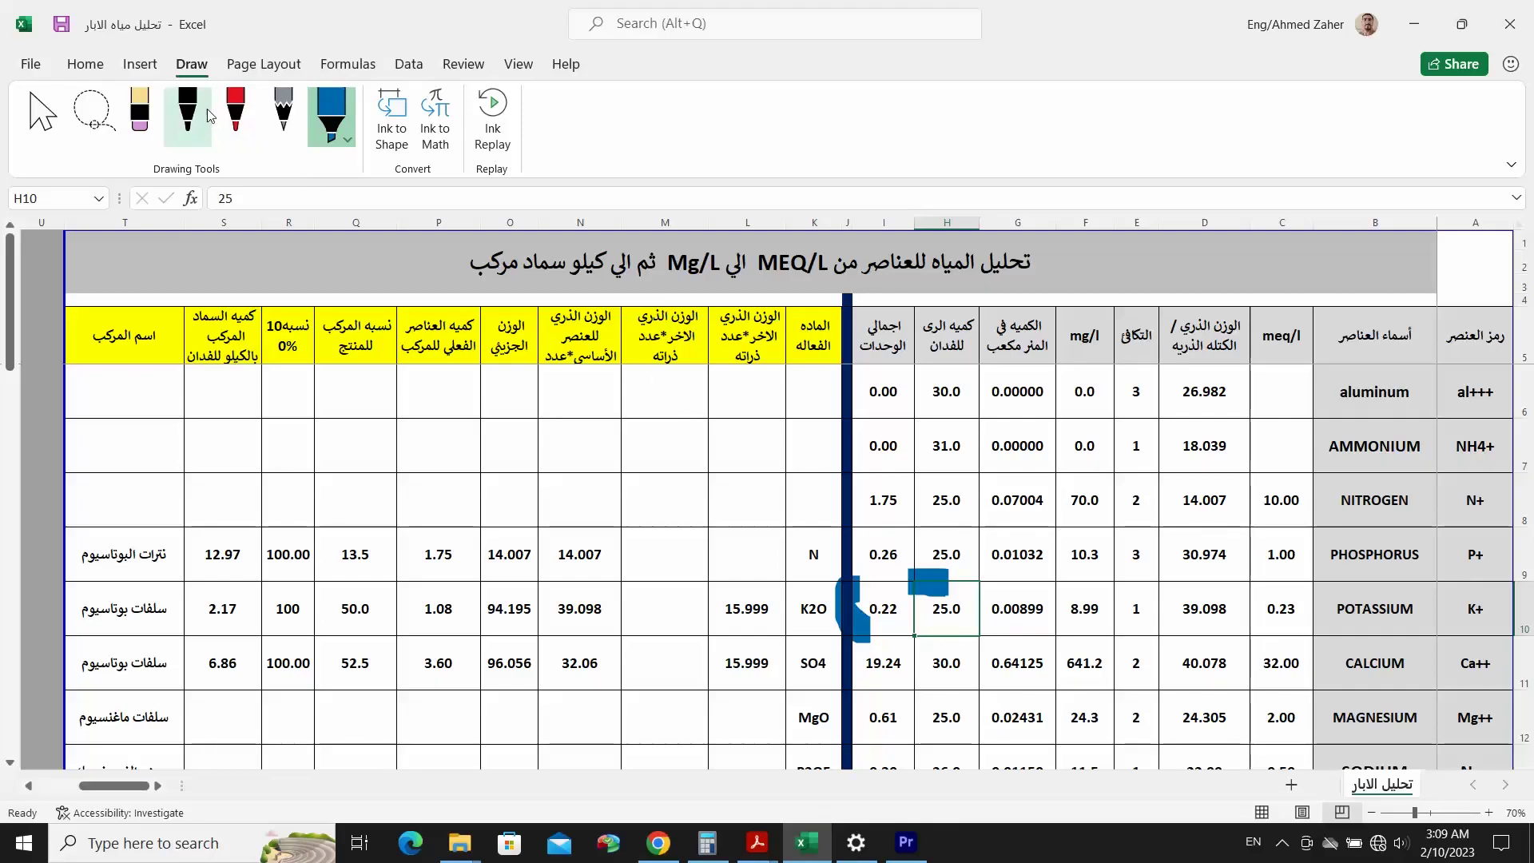
drag(837, 581, 820, 582)
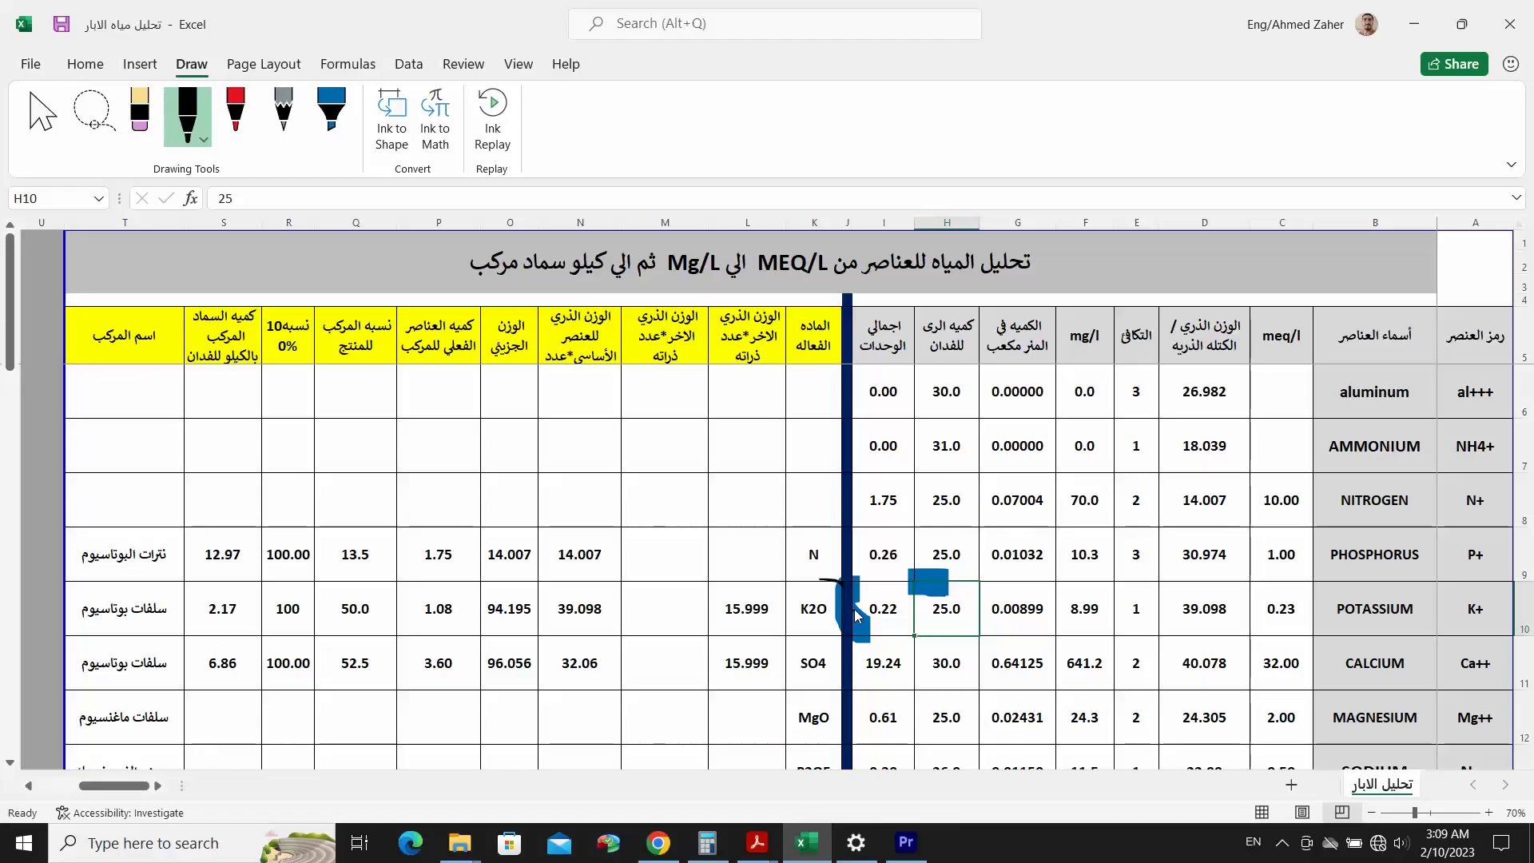
- Delete the blue highlighter strokes and the black pen stroke around the potassium row
key(Escape)
click(855, 614)
key(Delete)
click(927, 584)
key(Delete)
click(831, 582)
key(Delete)
- Draw a red pen mark above potassium's mg/l value in F10
click(231, 112)
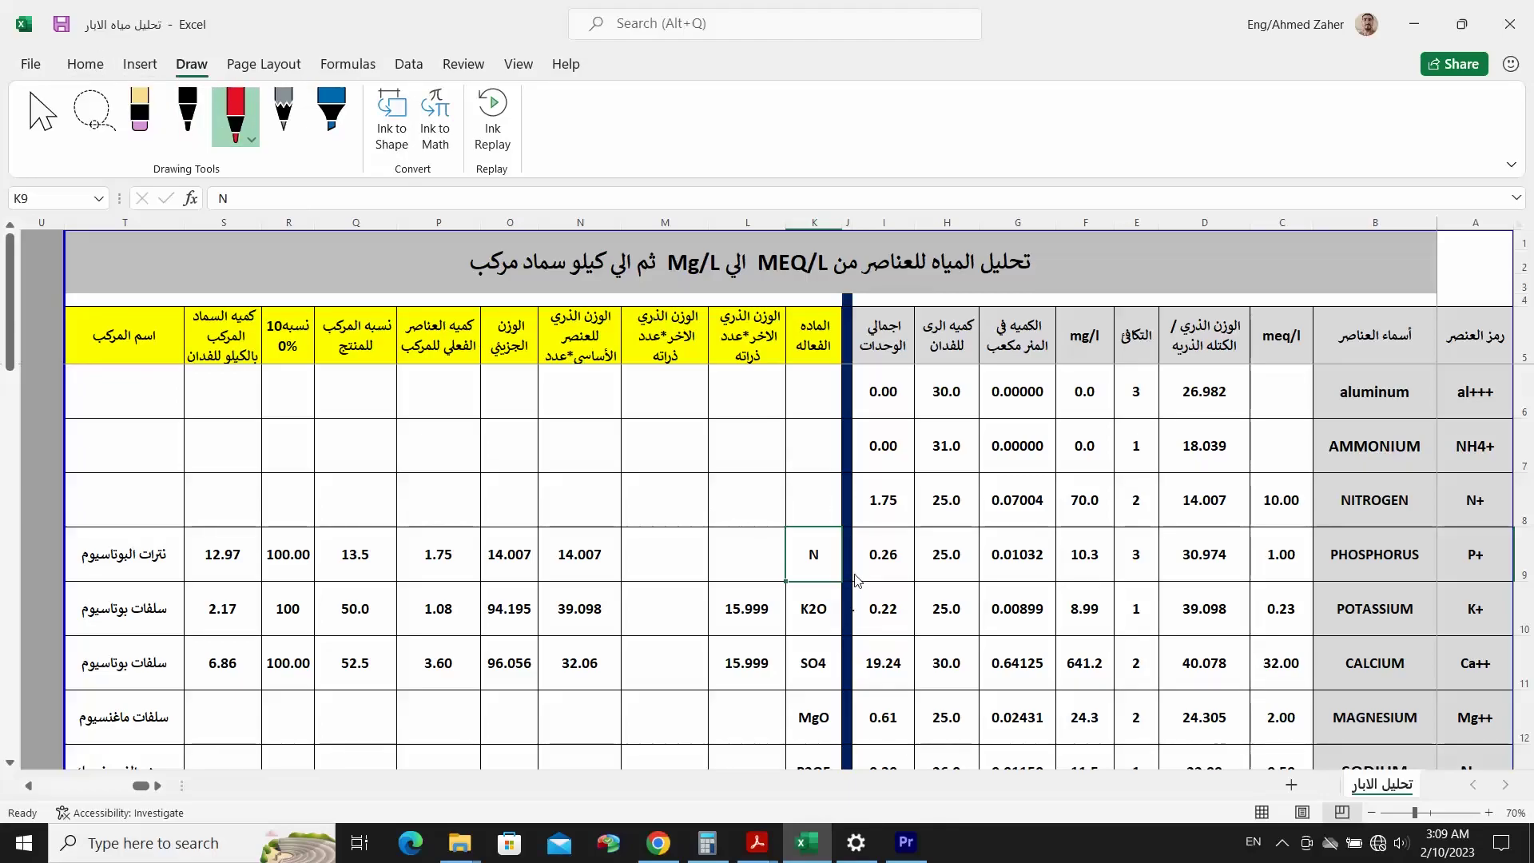
mouse_move(1076, 581)
mouse_down()
mouse_move(1063, 592)
mouse_move(1107, 589)
mouse_up()
click(74, 61)
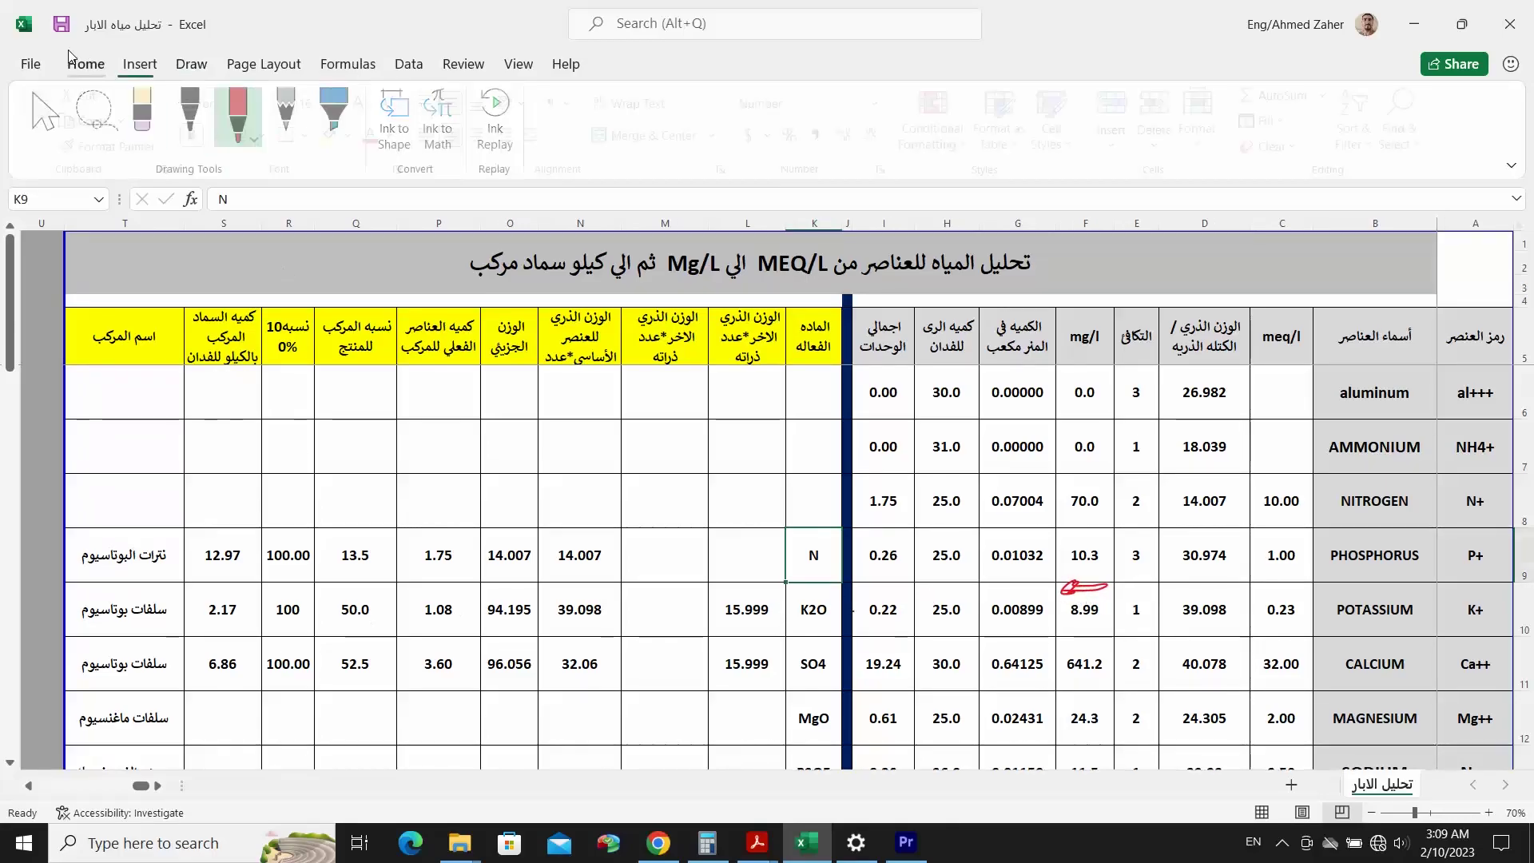
click(191, 64)
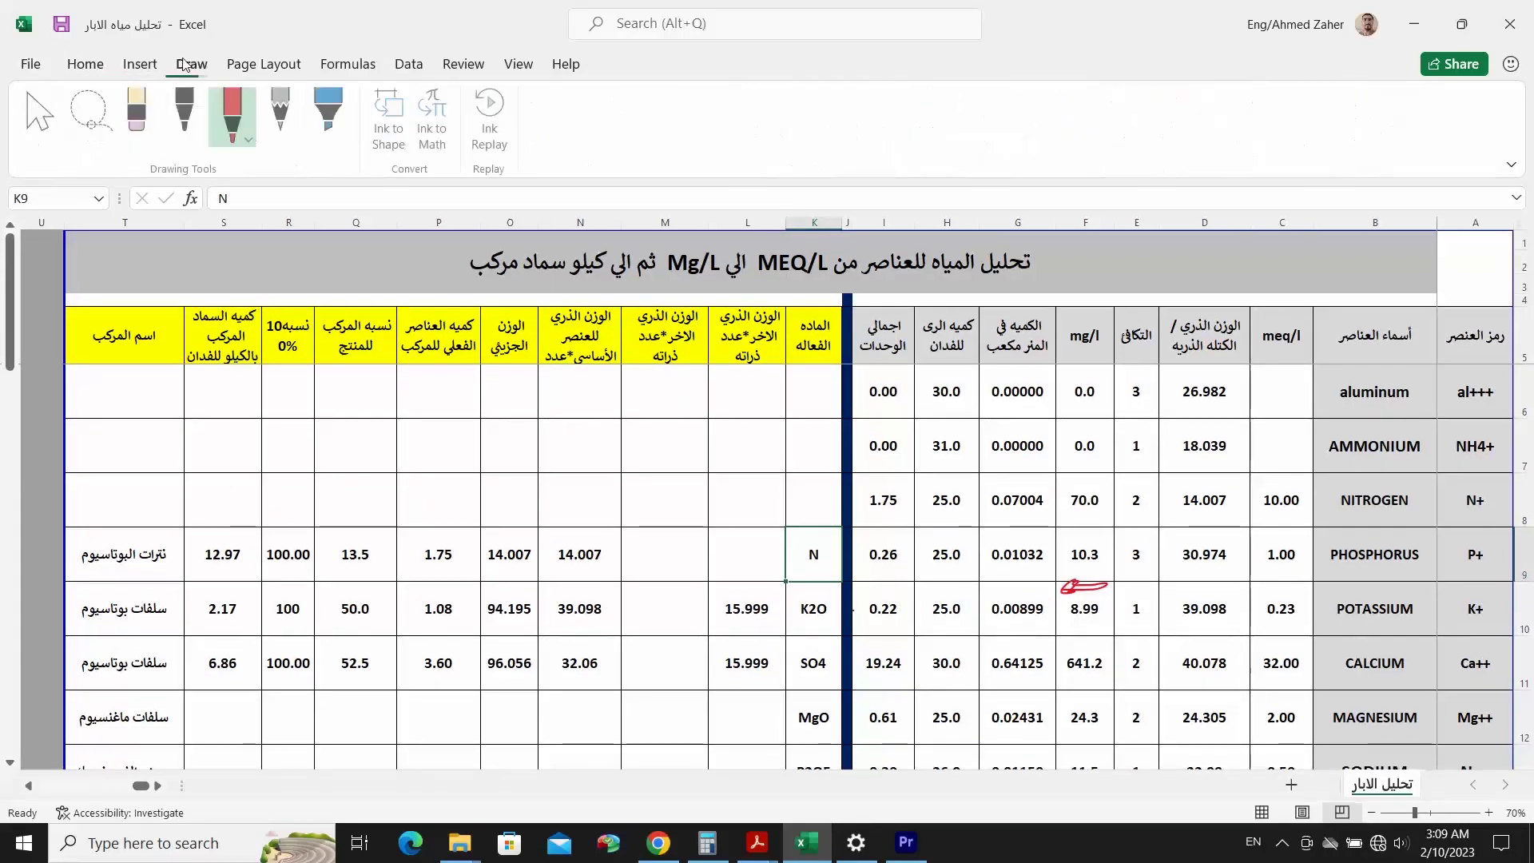
- Clear the active material, weight and quantity cells of the rows above and below potassium, K9:S9 and K11:S11, keeping the compound names
drag(803, 546, 717, 565)
key(Delete)
drag(748, 663, 224, 663)
key(Delete)
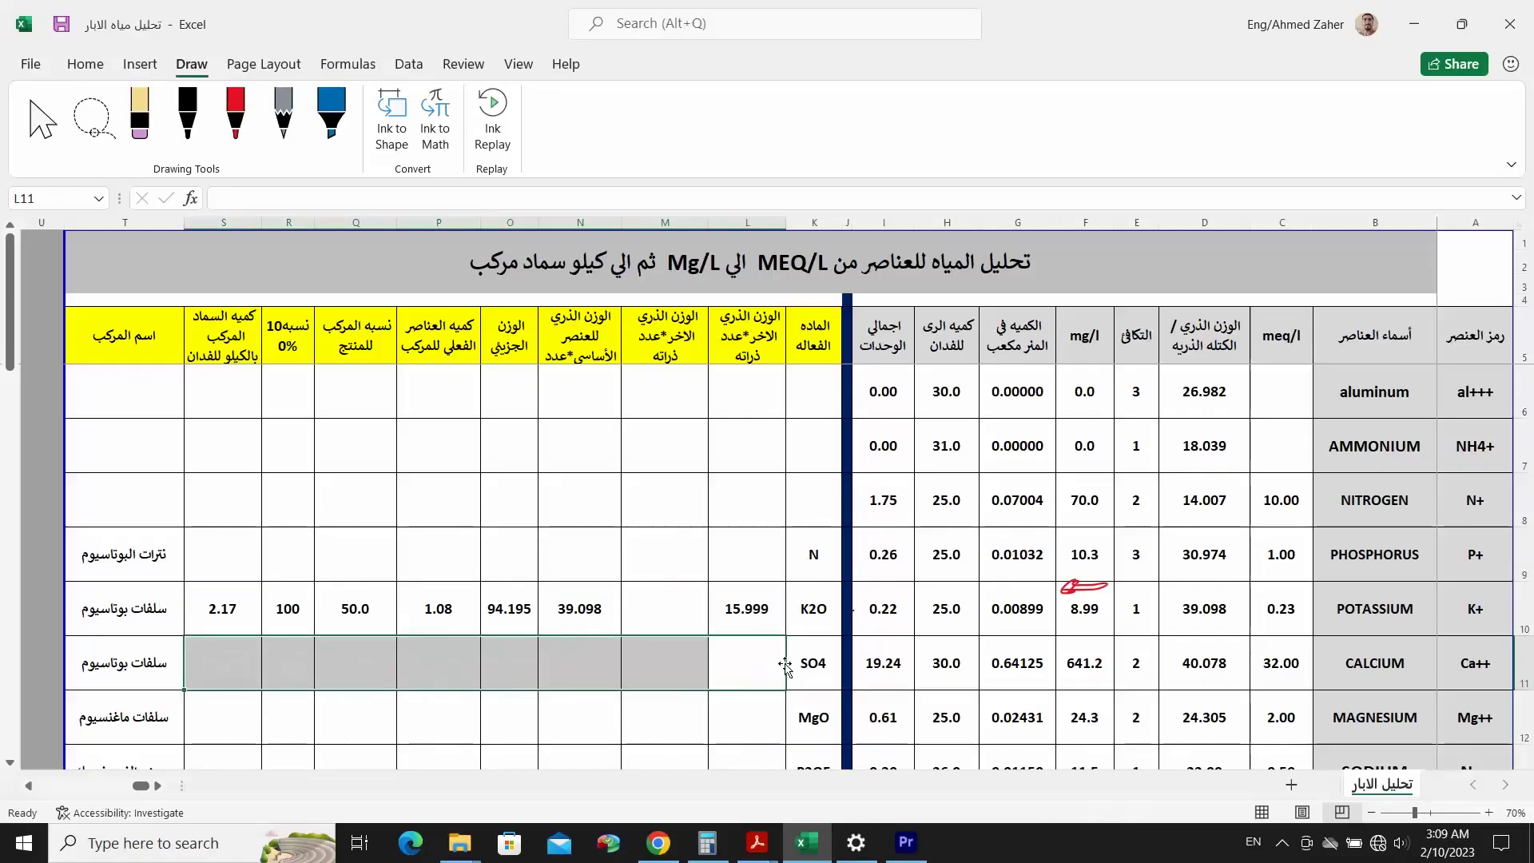
click(799, 667)
key(Delete)
click(811, 552)
click(810, 659)
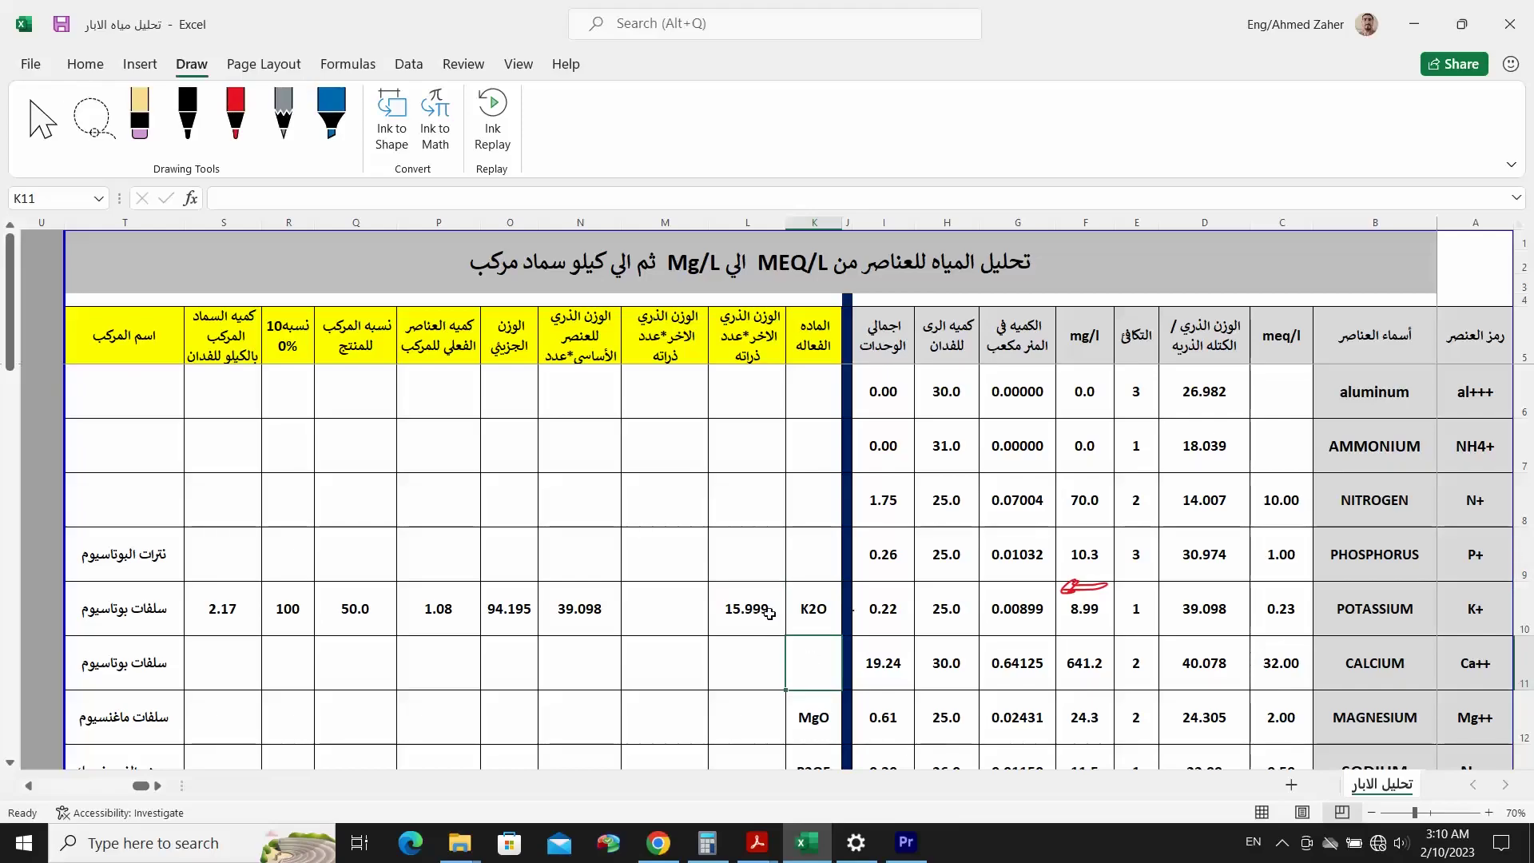
- Check potassium's active material and compound name, and mark K2O in K10 with the red pen
click(815, 608)
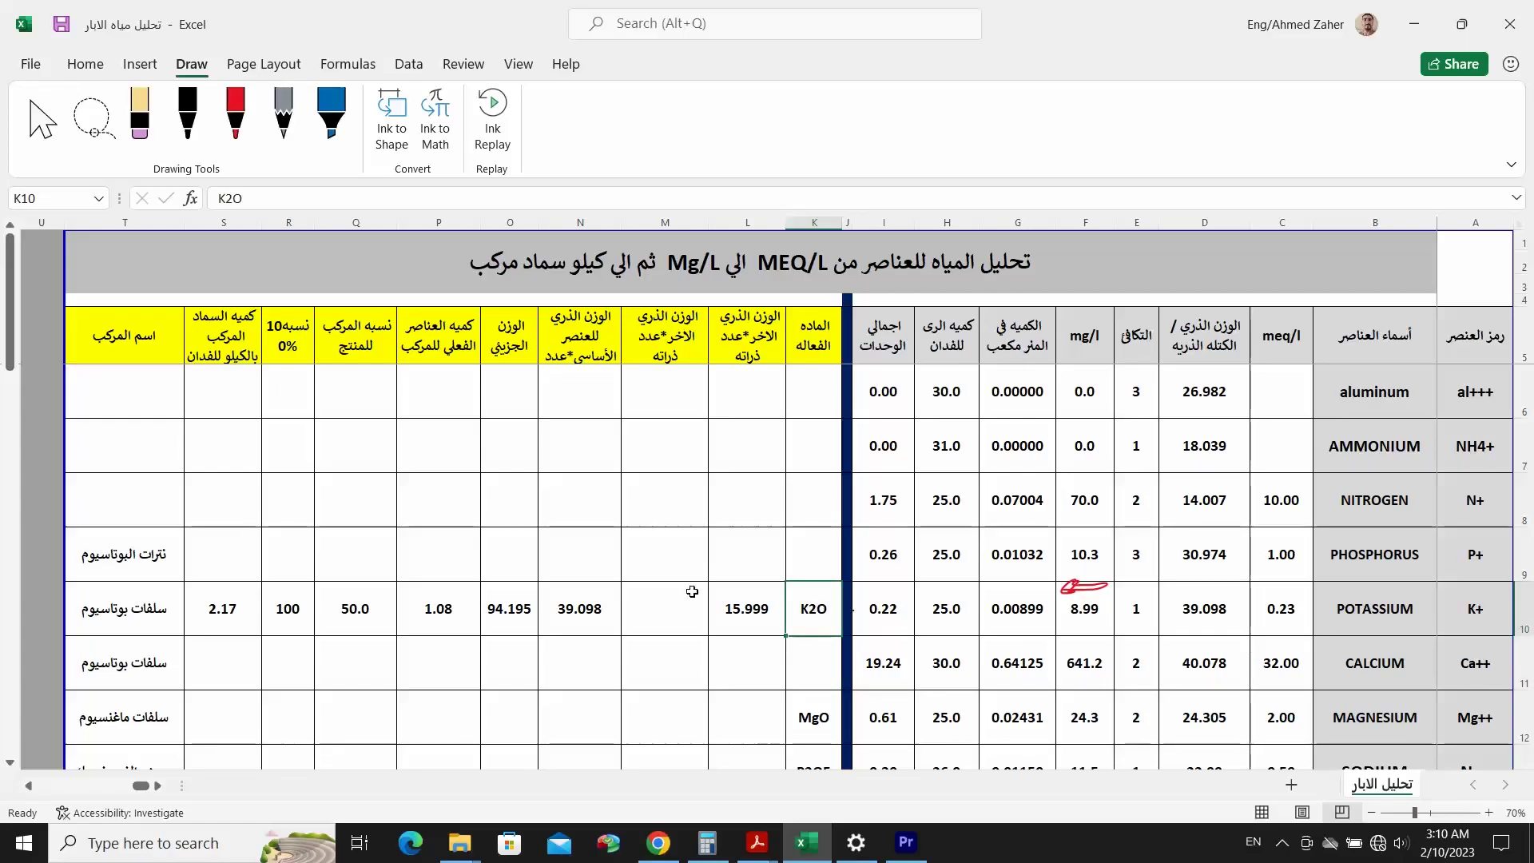
click(108, 599)
click(813, 609)
click(234, 118)
mouse_move(823, 599)
mouse_down()
mouse_move(795, 580)
mouse_move(825, 601)
mouse_up()
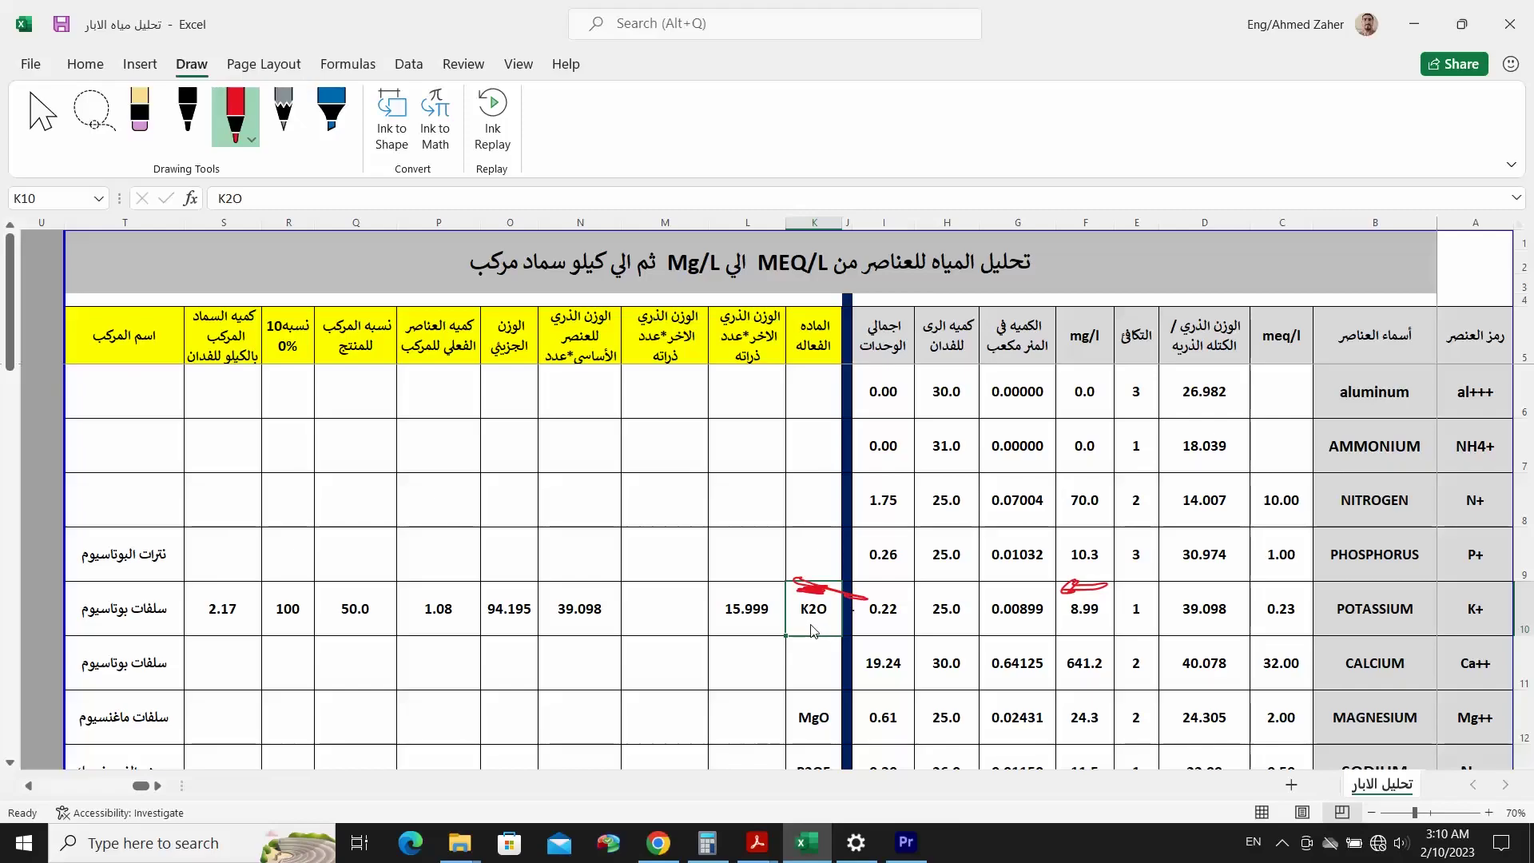
- Mark the oxygen weight in L10 in red and draw red arrows from it to K2O and MgO
mouse_move(763, 578)
mouse_down()
mouse_move(739, 574)
mouse_move(767, 592)
mouse_move(727, 587)
mouse_move(765, 587)
mouse_up()
mouse_move(752, 625)
mouse_down()
mouse_move(831, 657)
mouse_move(823, 621)
mouse_move(836, 625)
mouse_up()
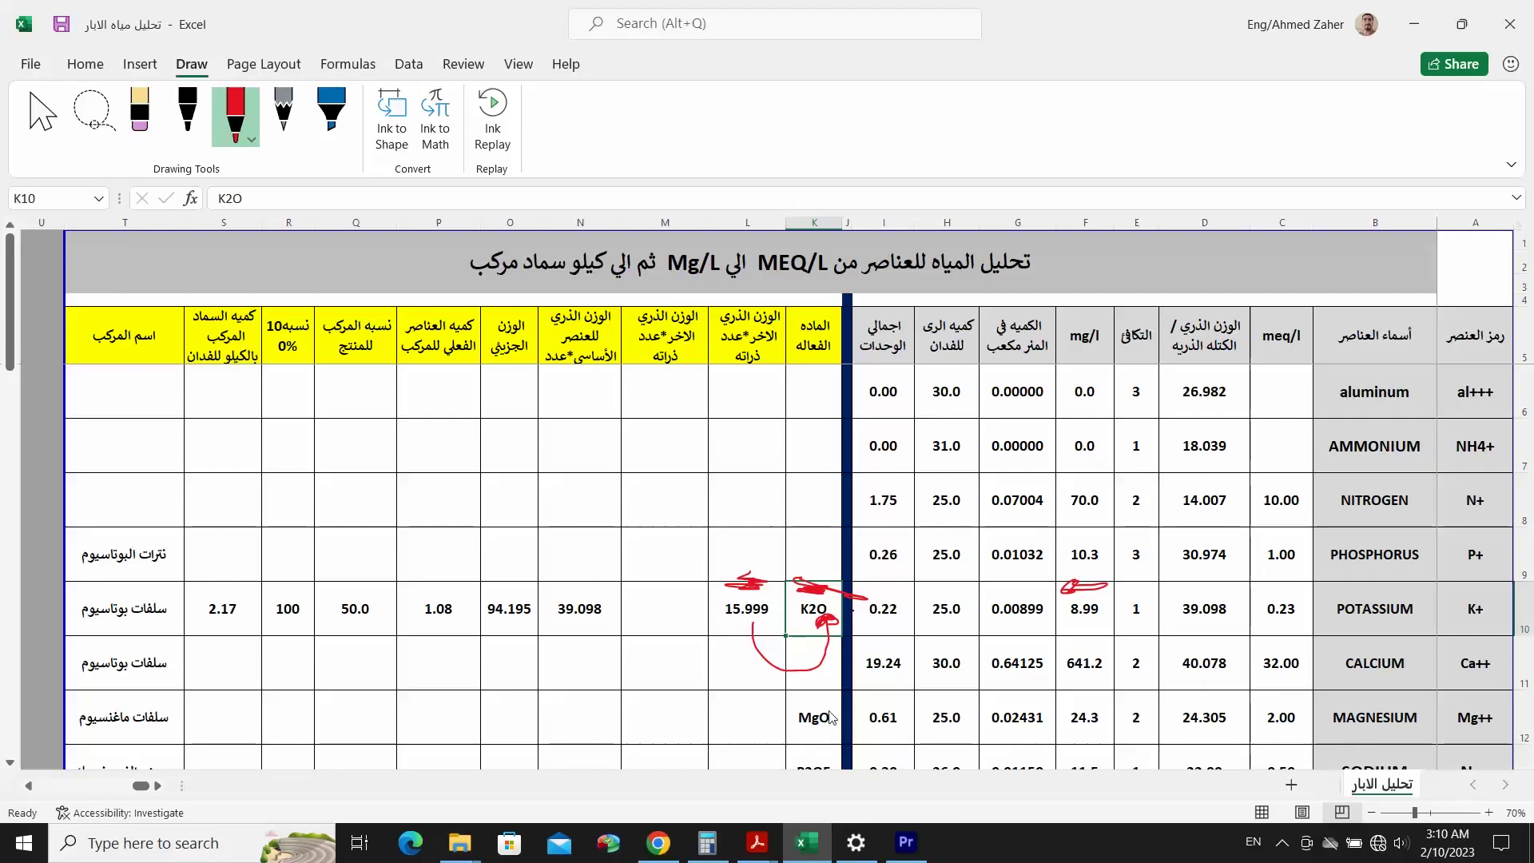
drag(769, 626, 824, 704)
key(Escape)
- Look up oxygen's atomic weight further down the element list and return to the potassium row
scroll(1047, 662, down, 6)
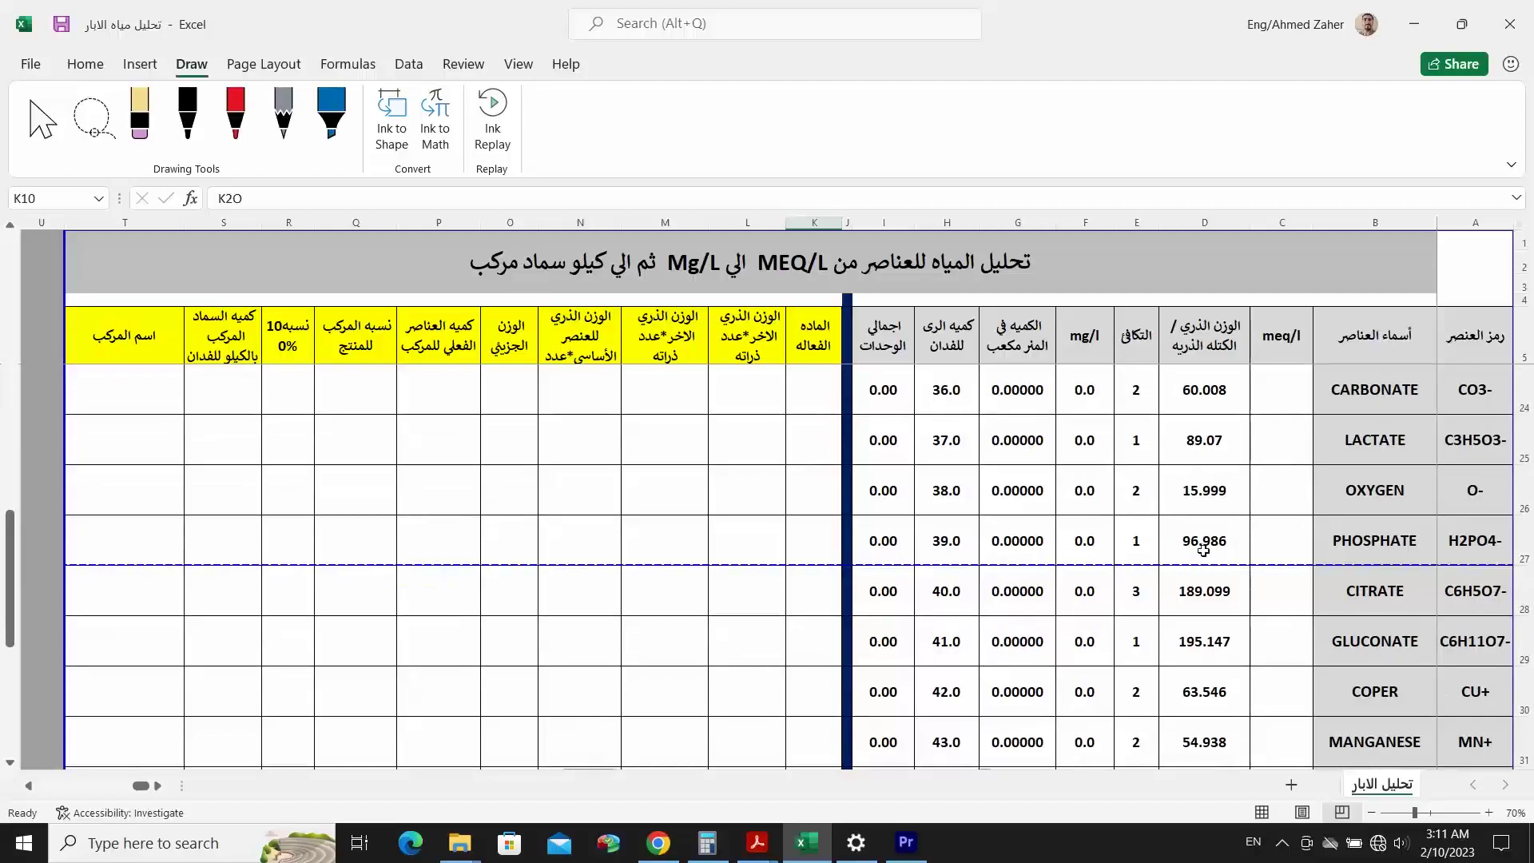
scroll(1190, 515, up, 1)
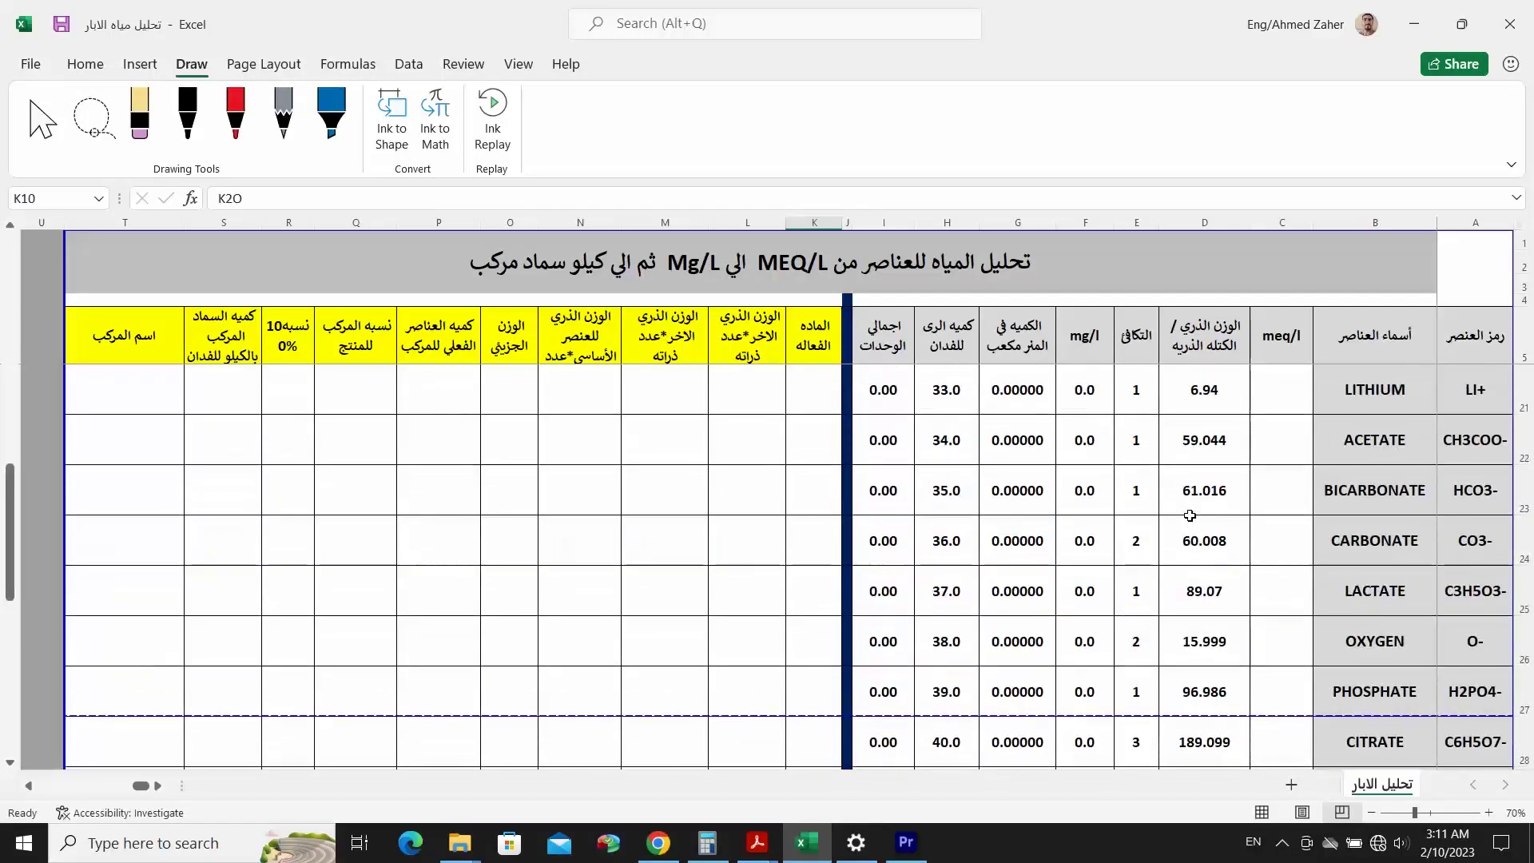
scroll(1004, 587, up, 5)
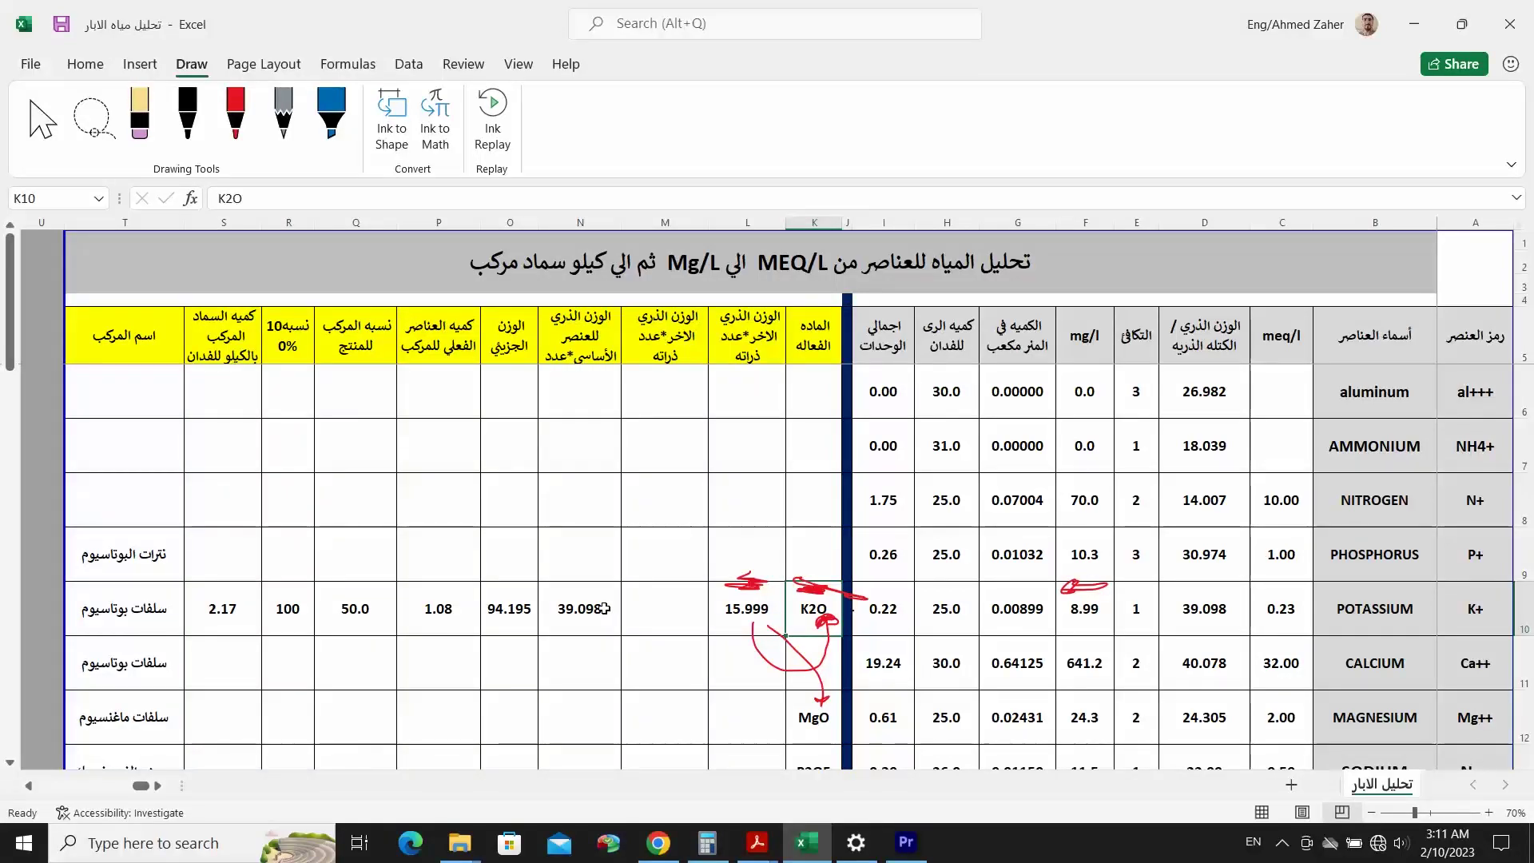
- Delete all the red ink marks and arrows around the potassium row
click(747, 585)
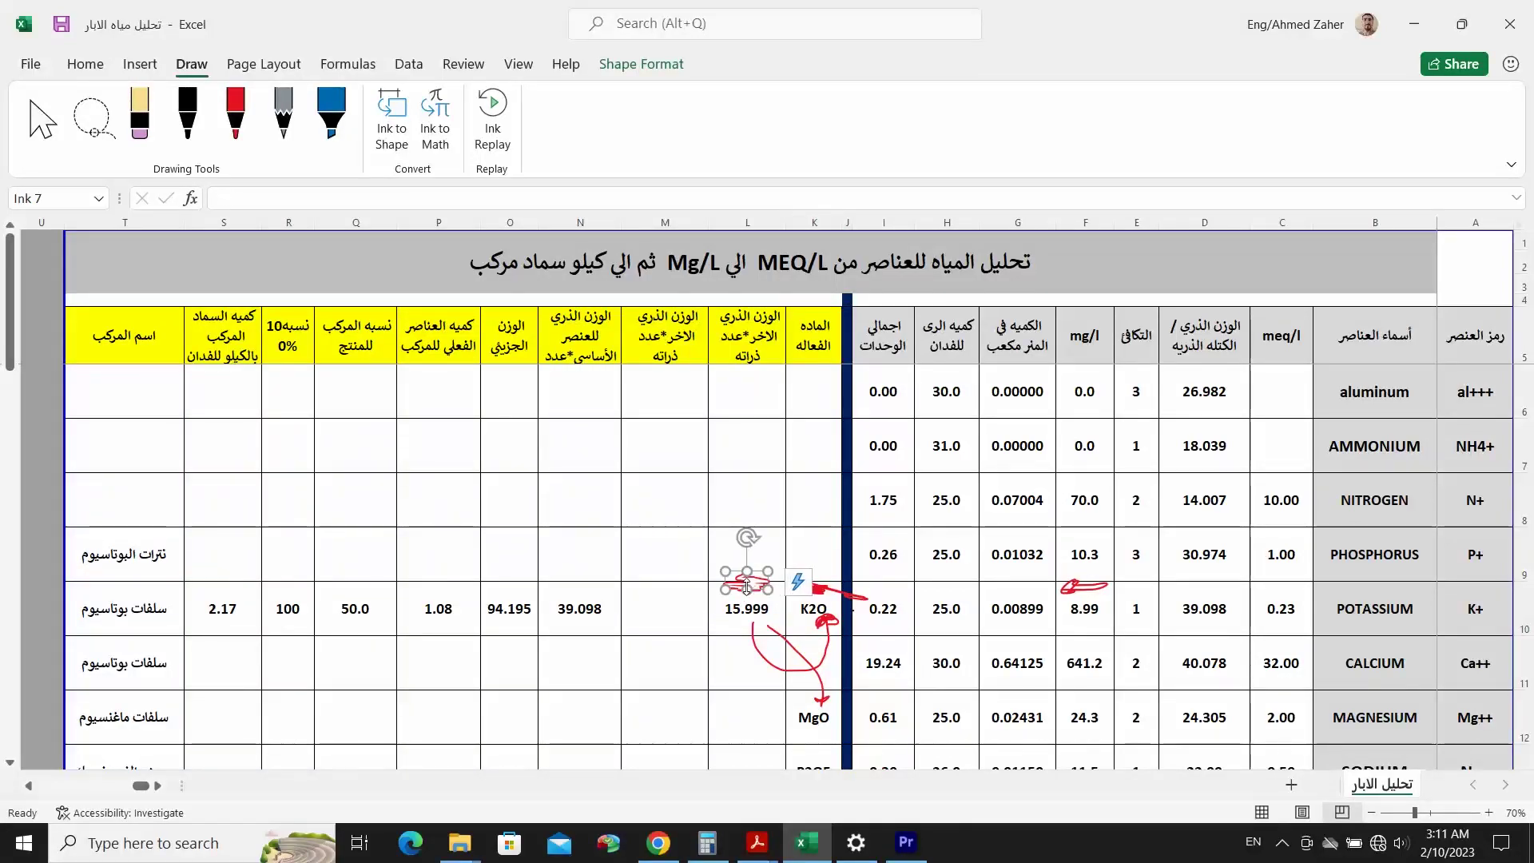
key(Delete)
click(793, 642)
key(Delete)
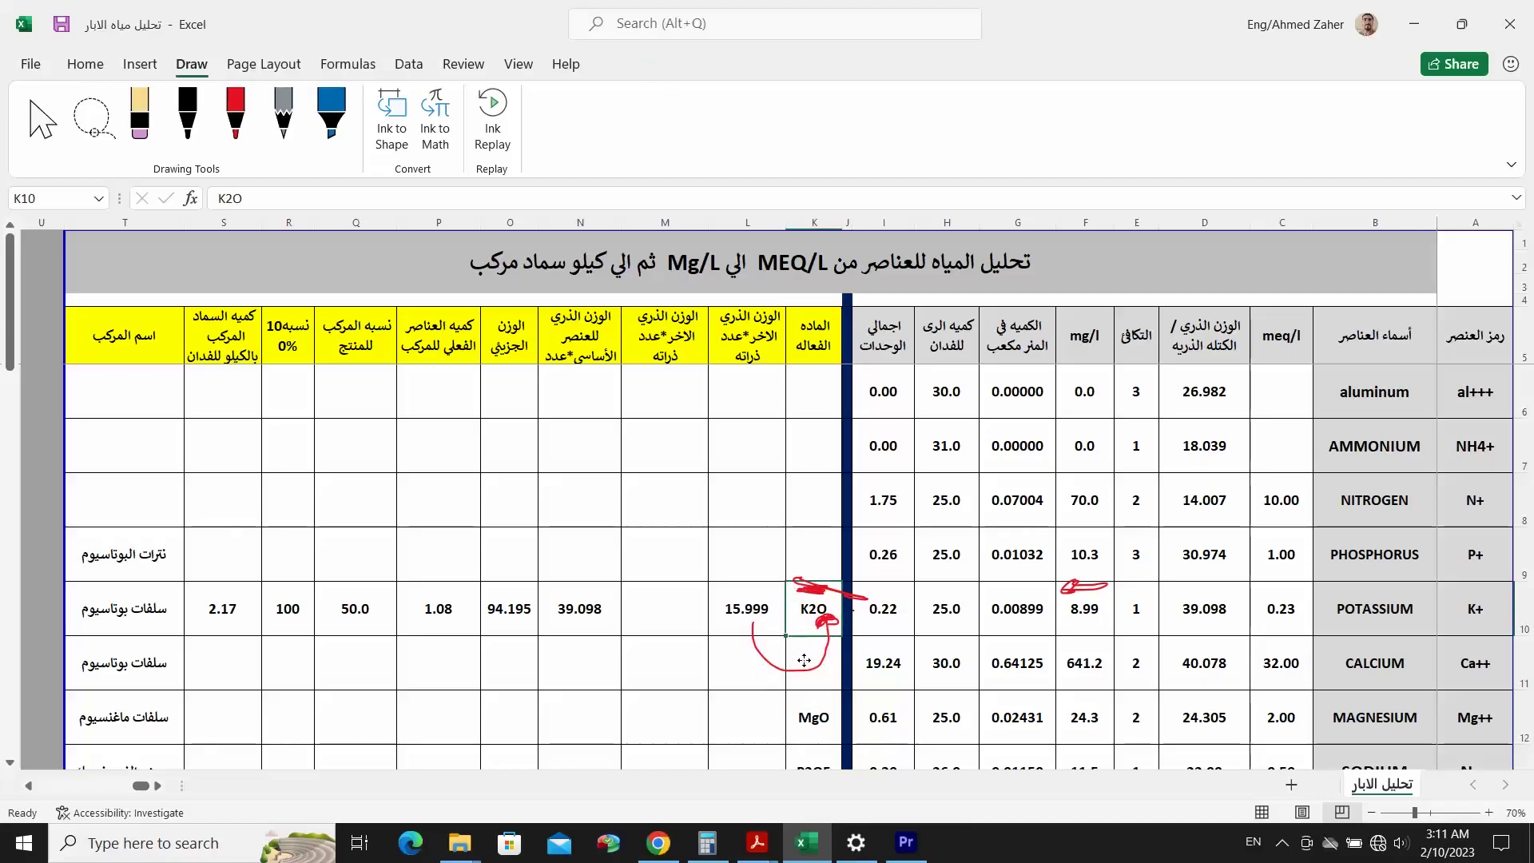
click(809, 591)
key(Delete)
click(1084, 587)
key(Delete)
- Inspect the whole potassium row and its atomic weight in D10
click(1355, 585)
click(1207, 608)
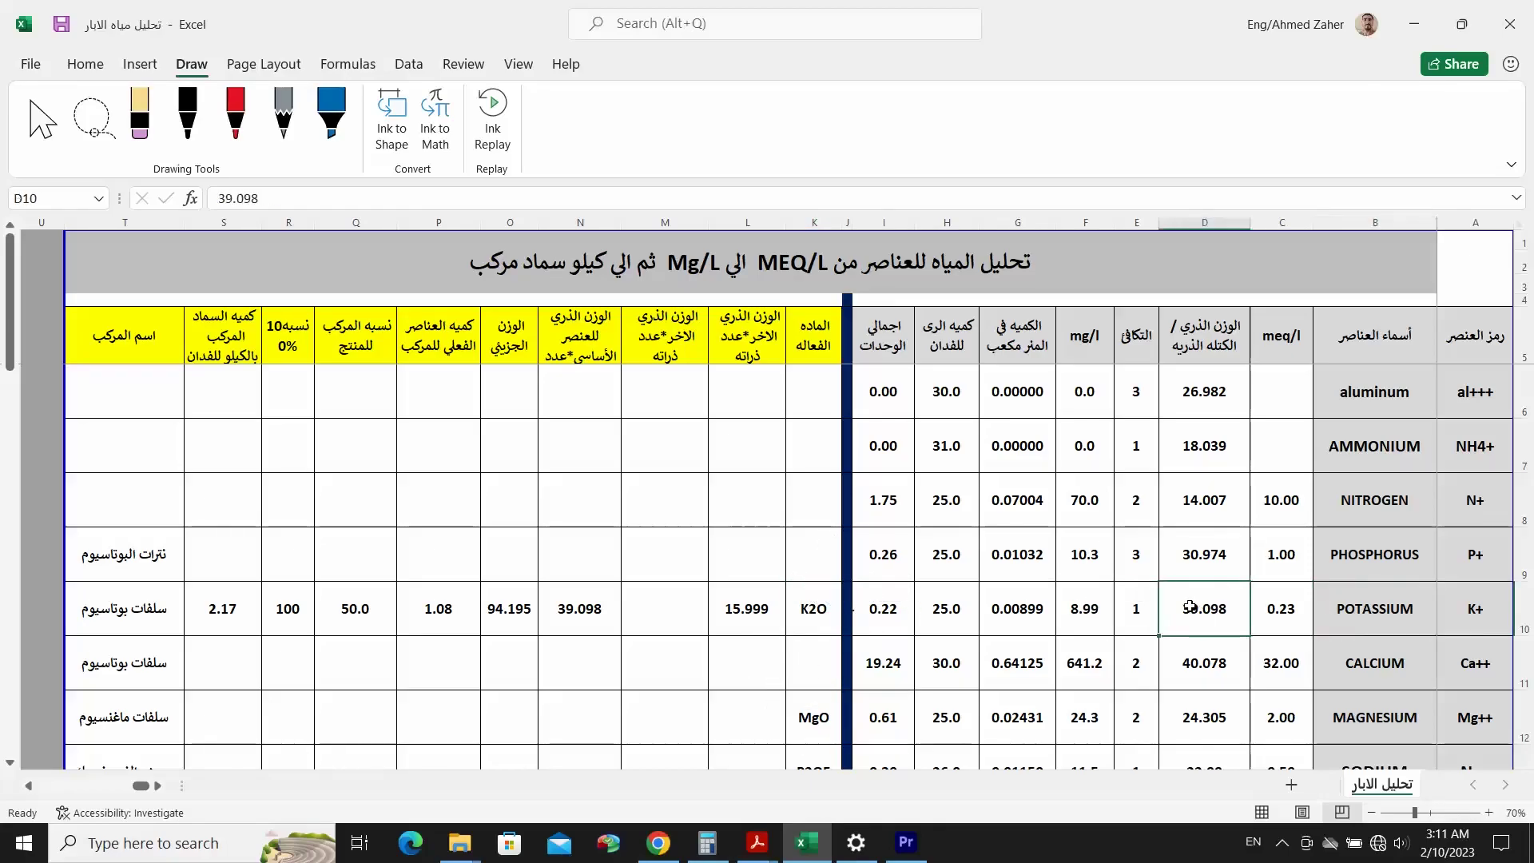
click(1524, 609)
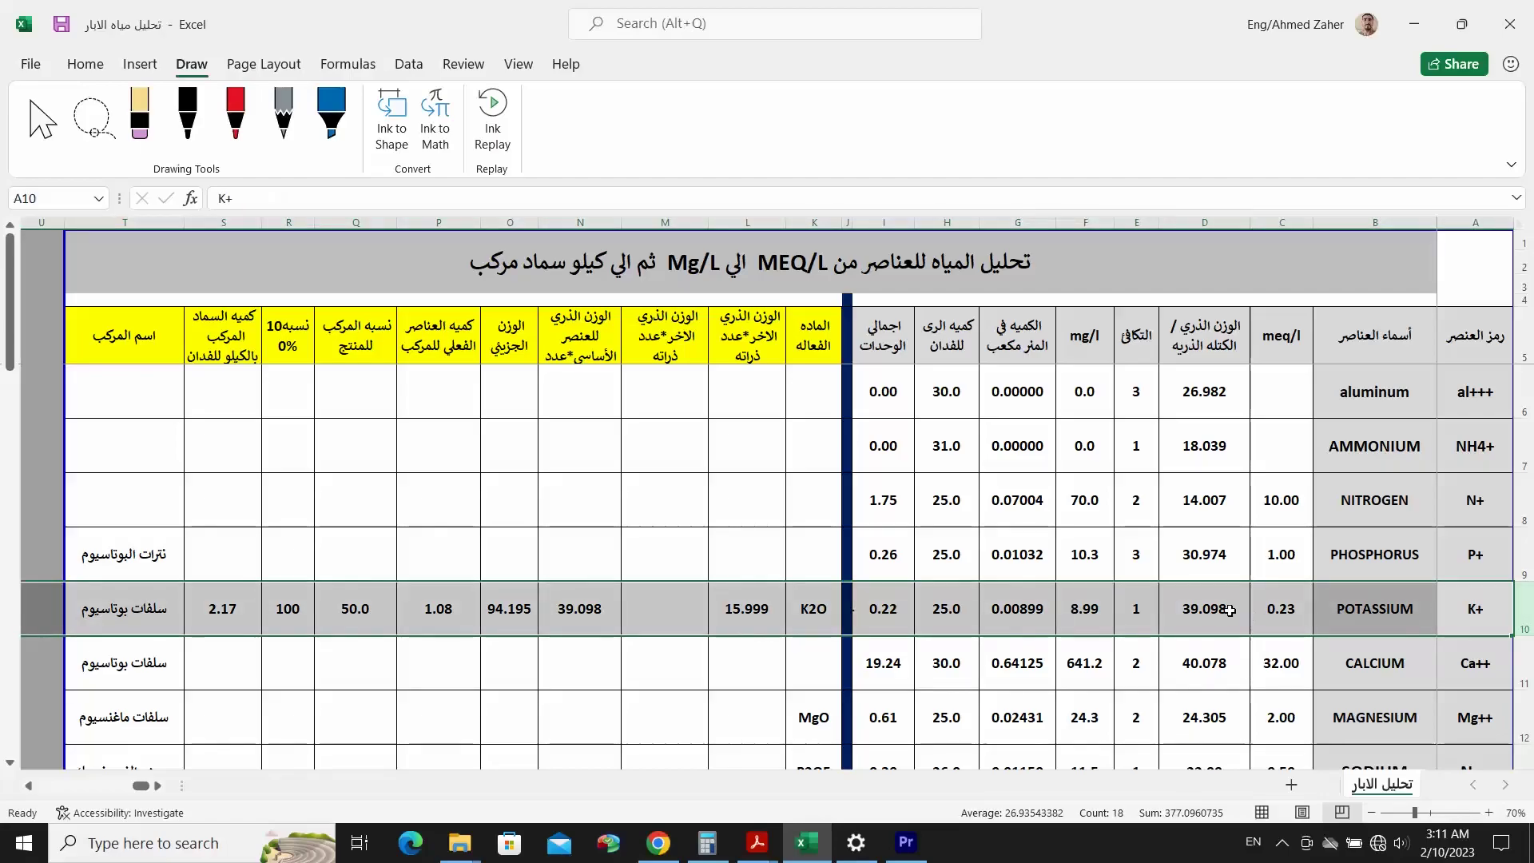
click(1203, 611)
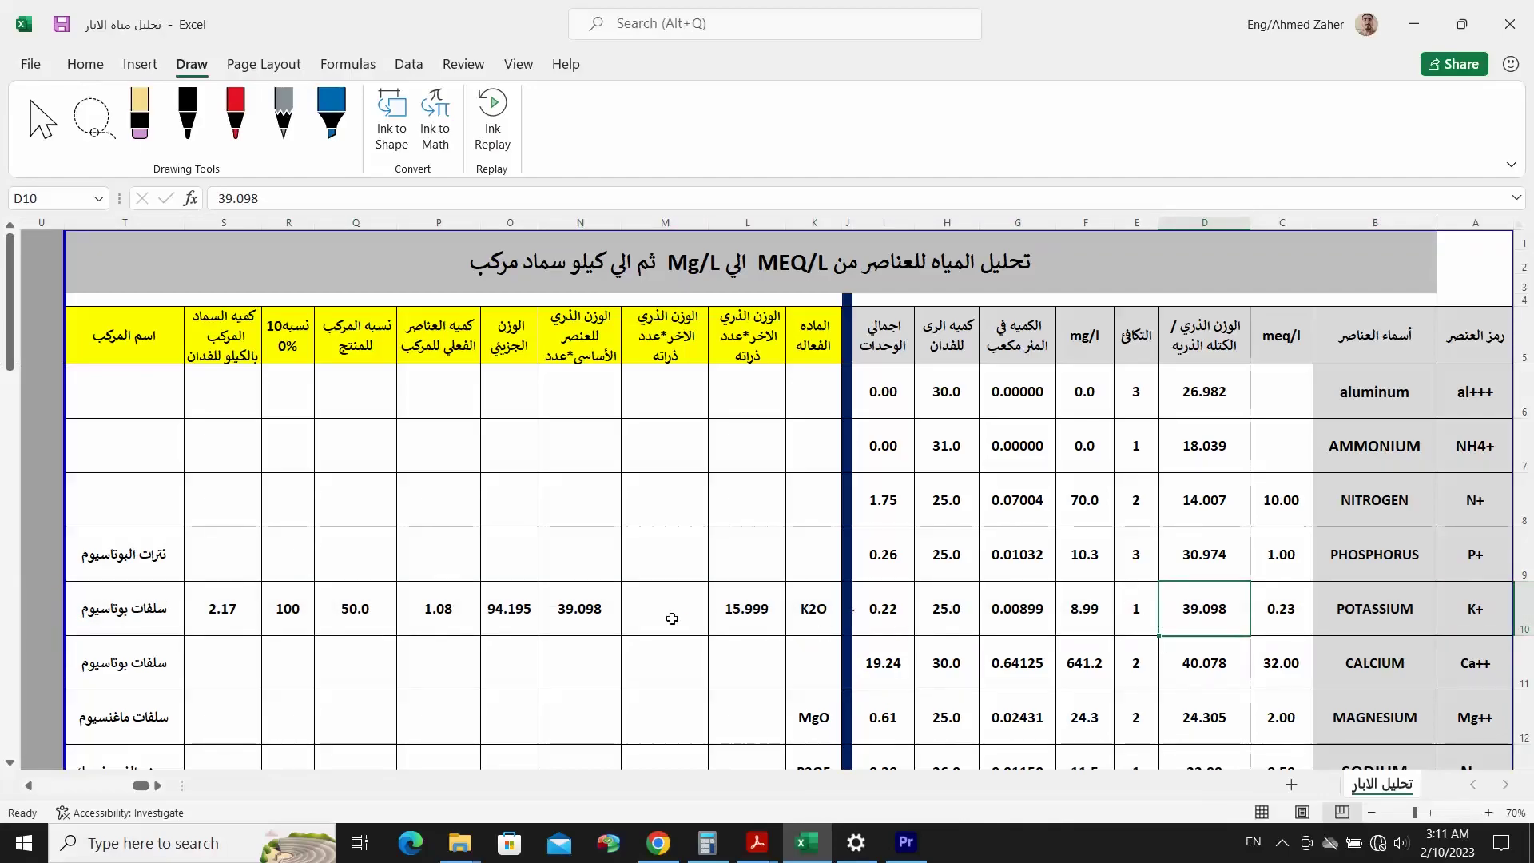
- Re-enter potassium's molecular weight formula in O10 as =N10*2+L10
click(512, 607)
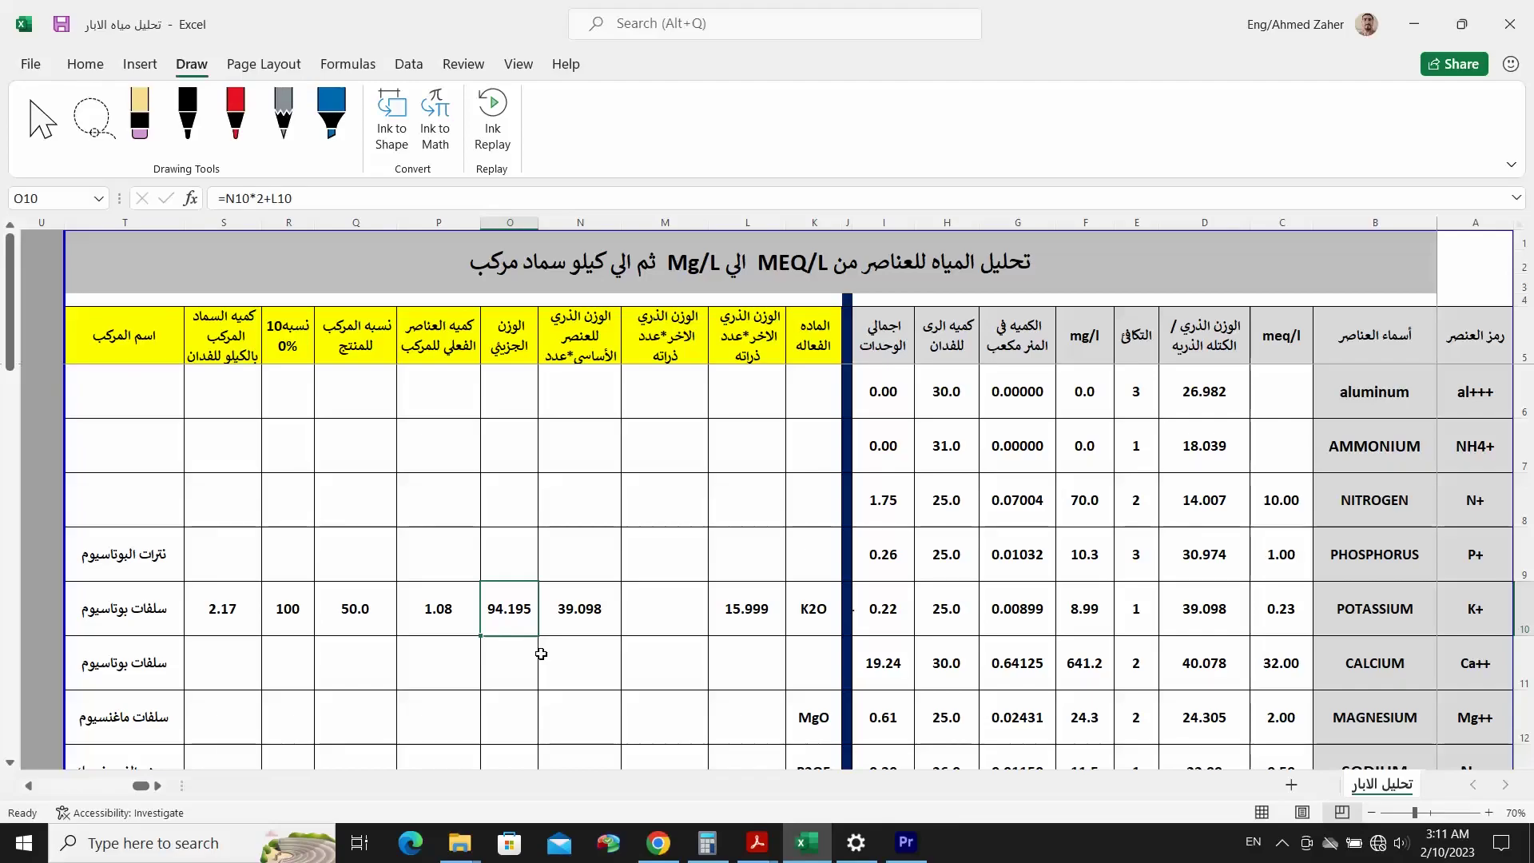
text(=)
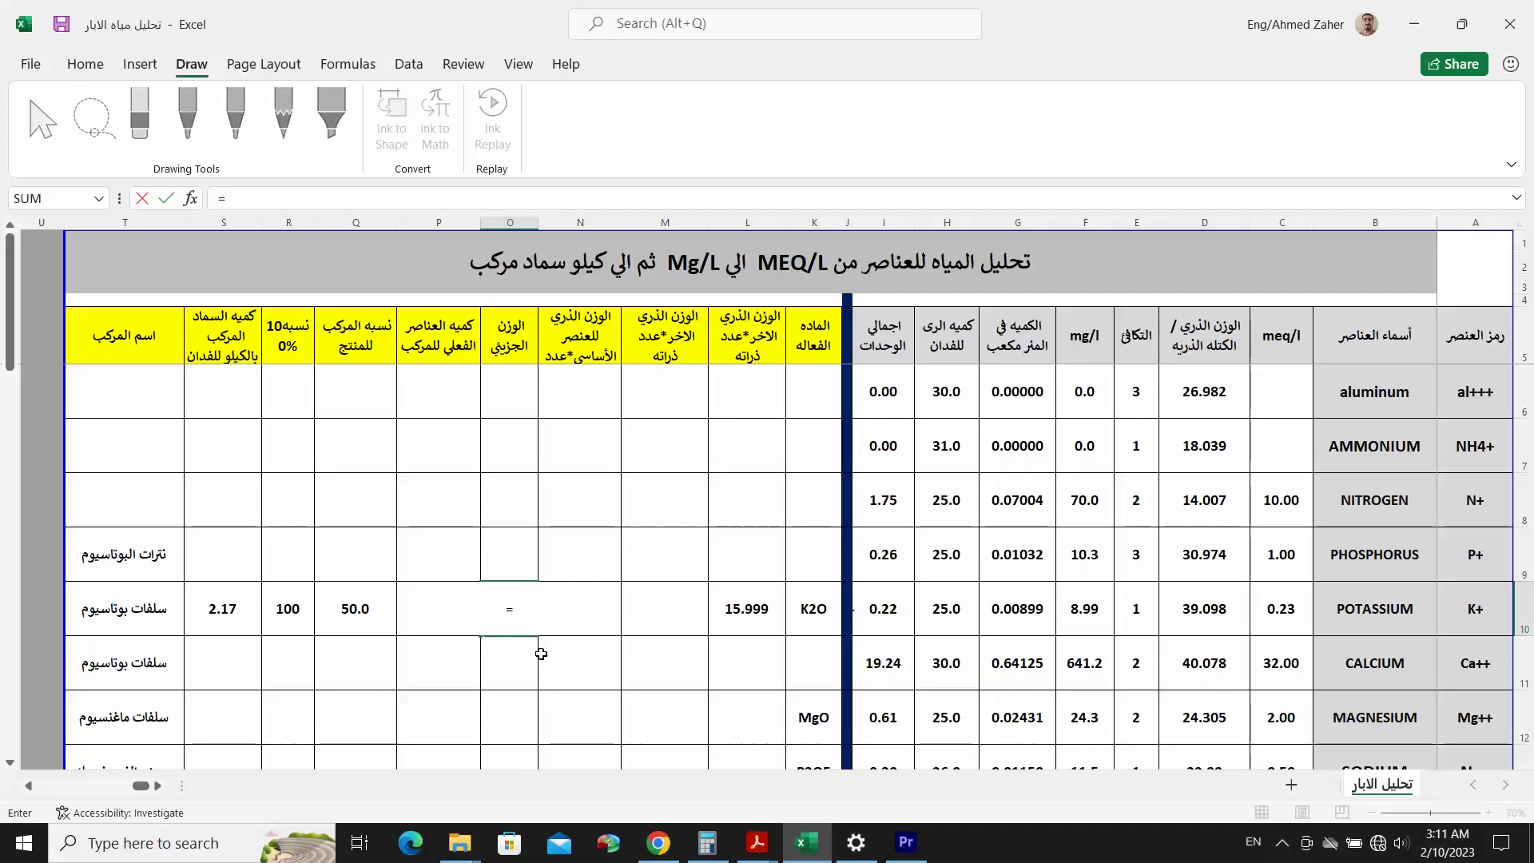
key(Left)
text(*2)
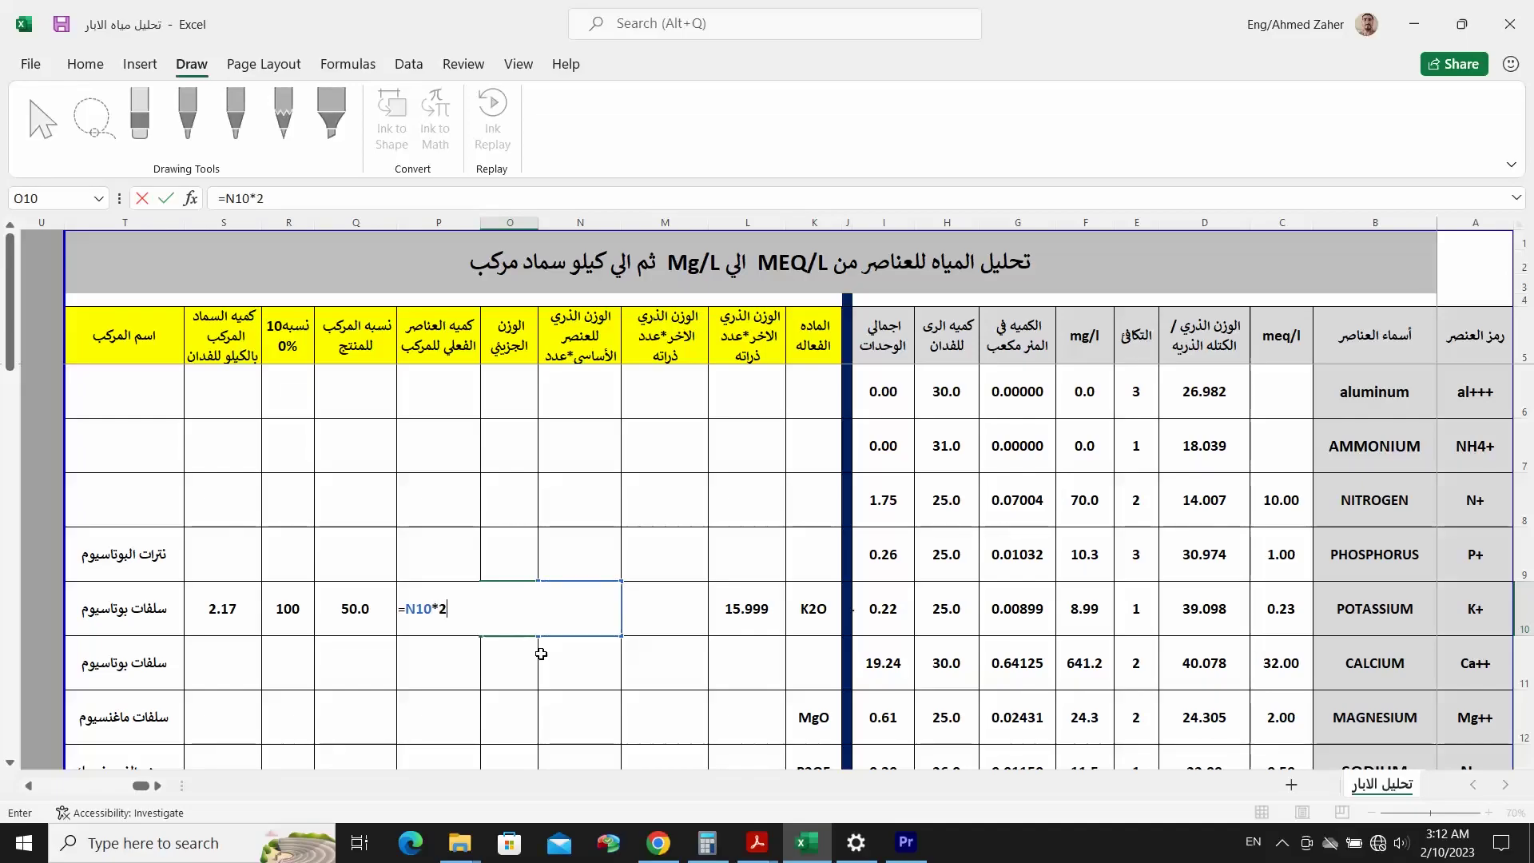
text(+)
key(Right)
key(Right)
key(Right)
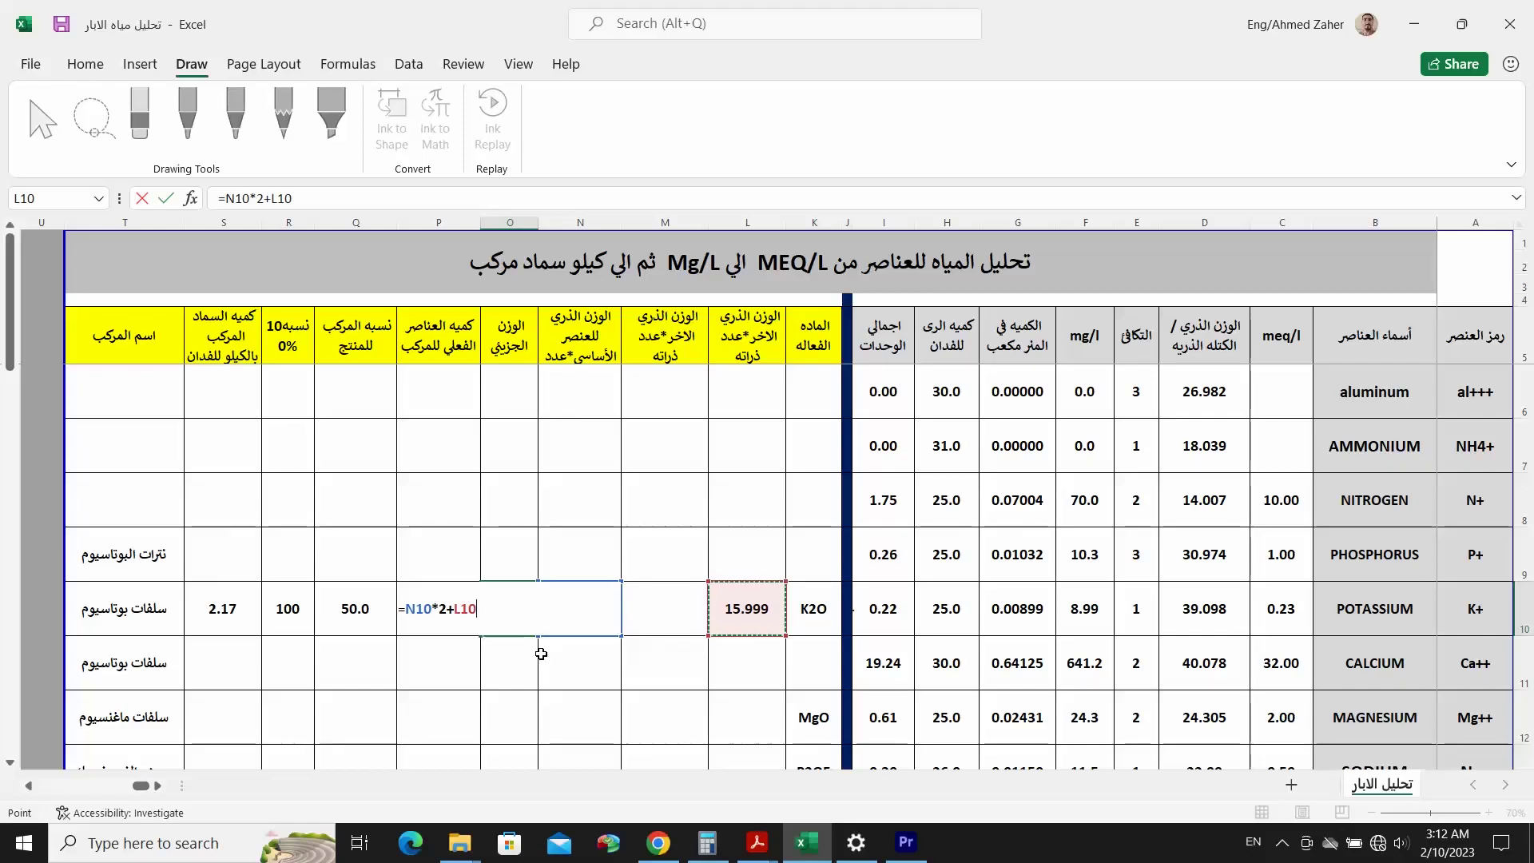
key(Return)
- Re-enter the formula for potassium's actual element quantity in the compound in P10 as =I10*O10/N10*2
key(Up)
key(Left)
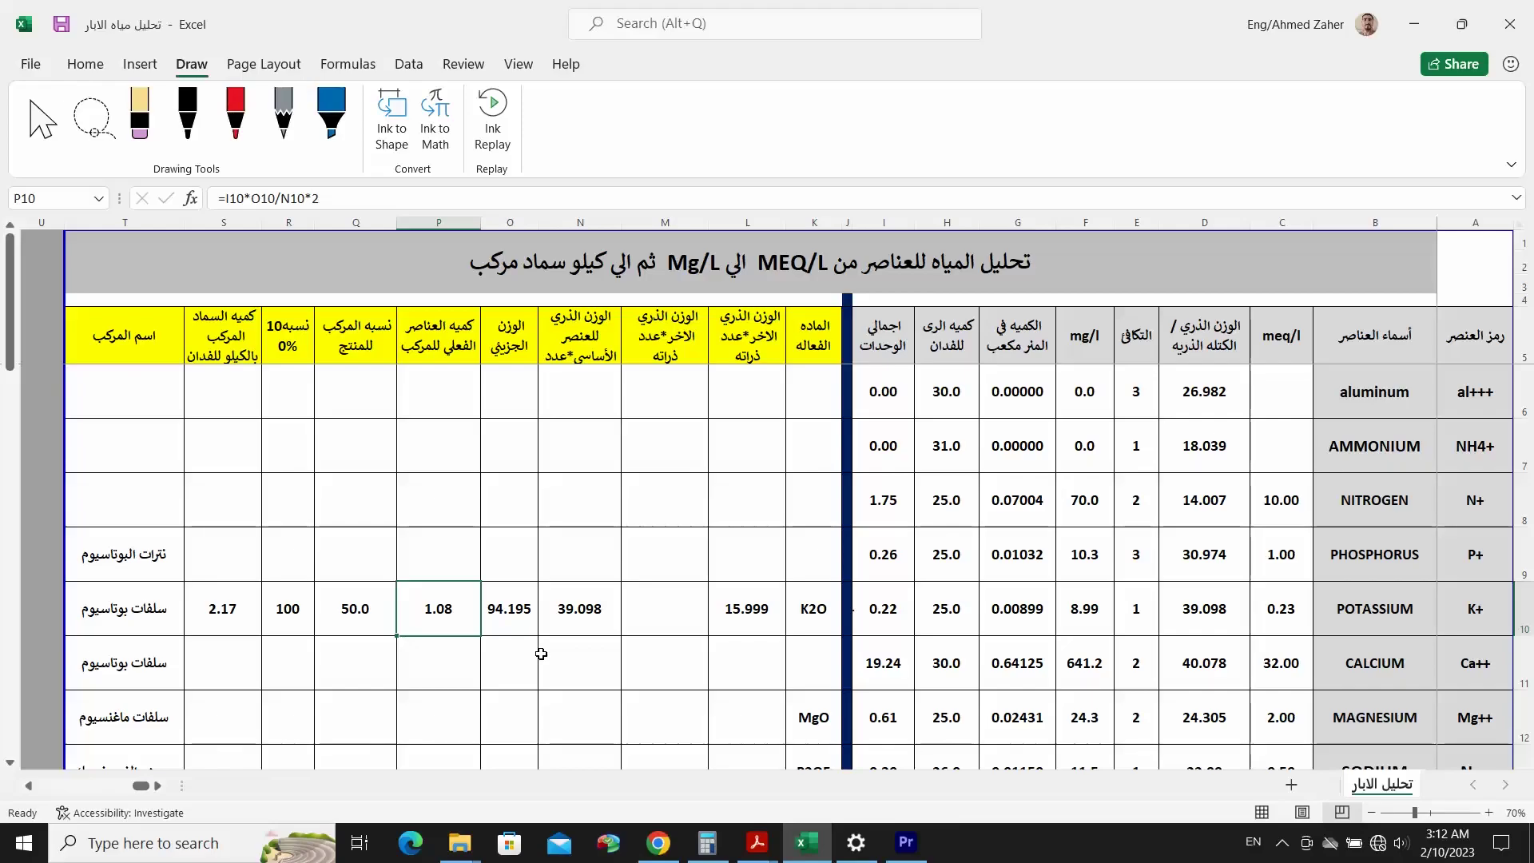
text(=)
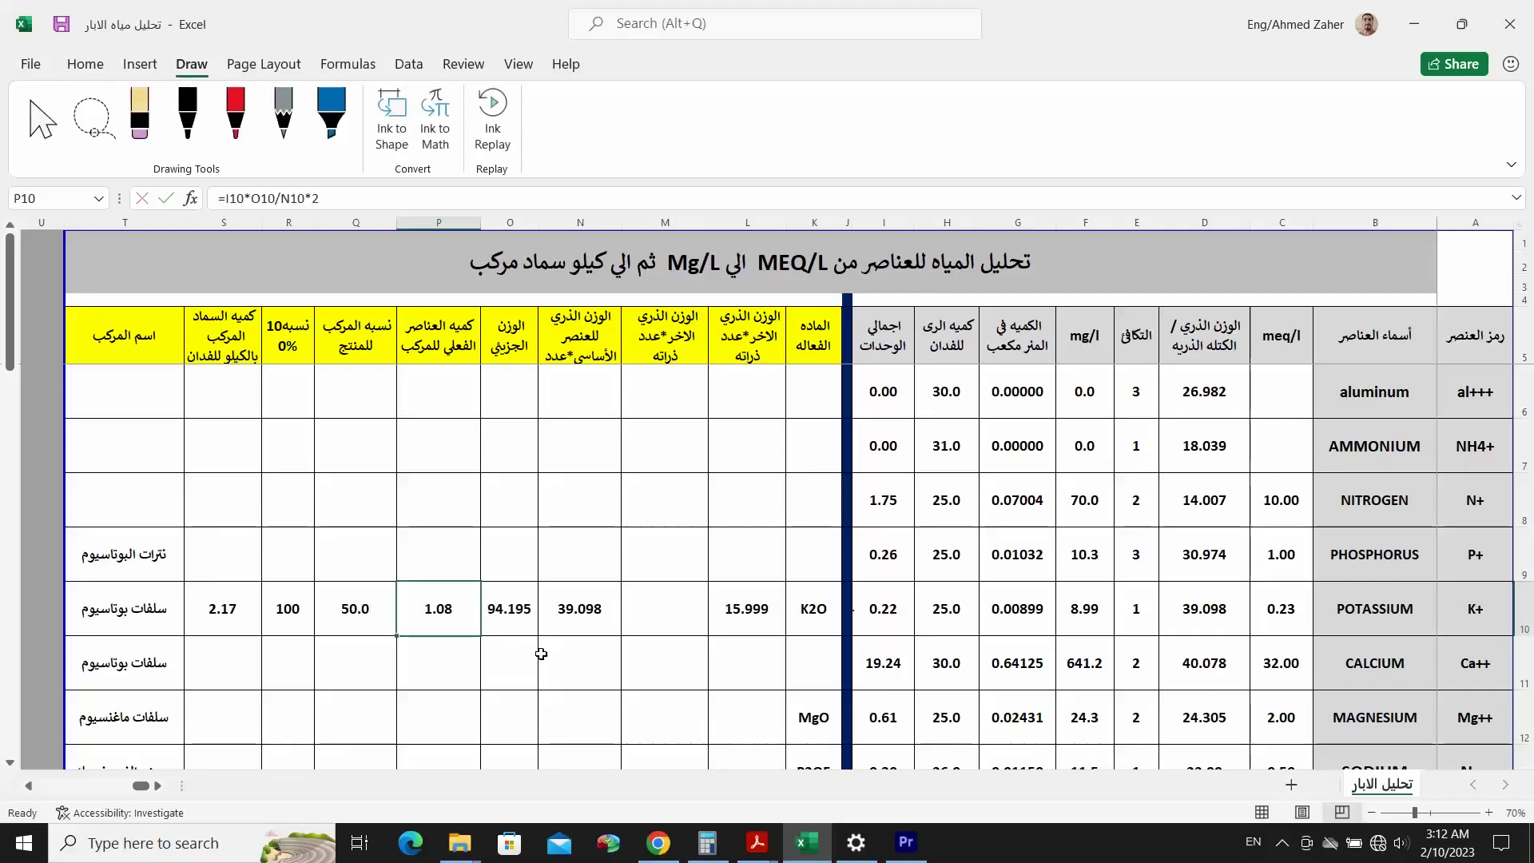
key(Up)
text(=)
key(Right)
key(Right)
key(Right)
key(Right)
key(Right)
key(Right)
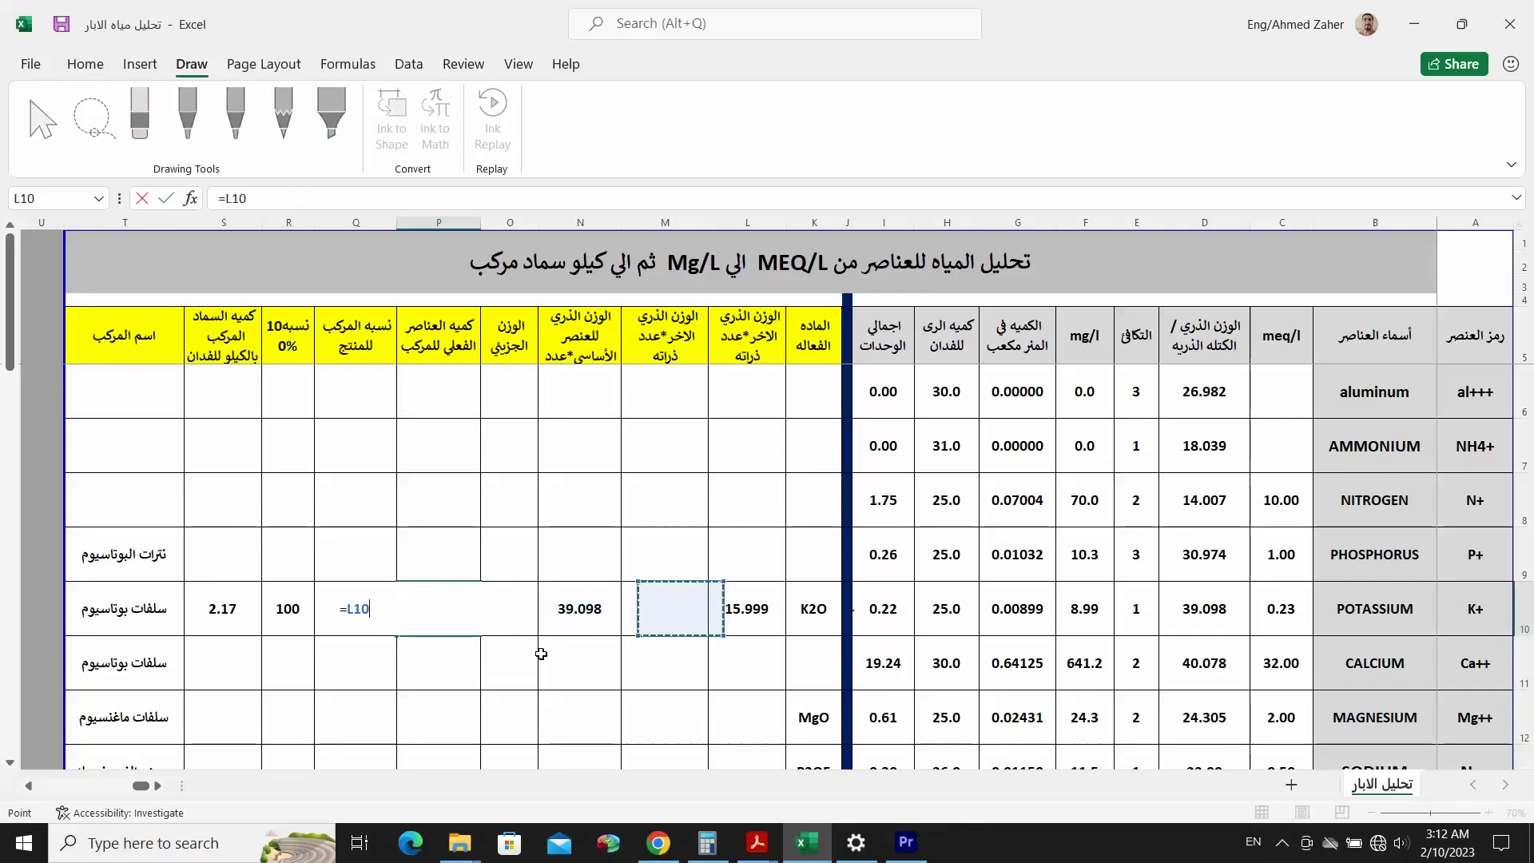
key(Right)
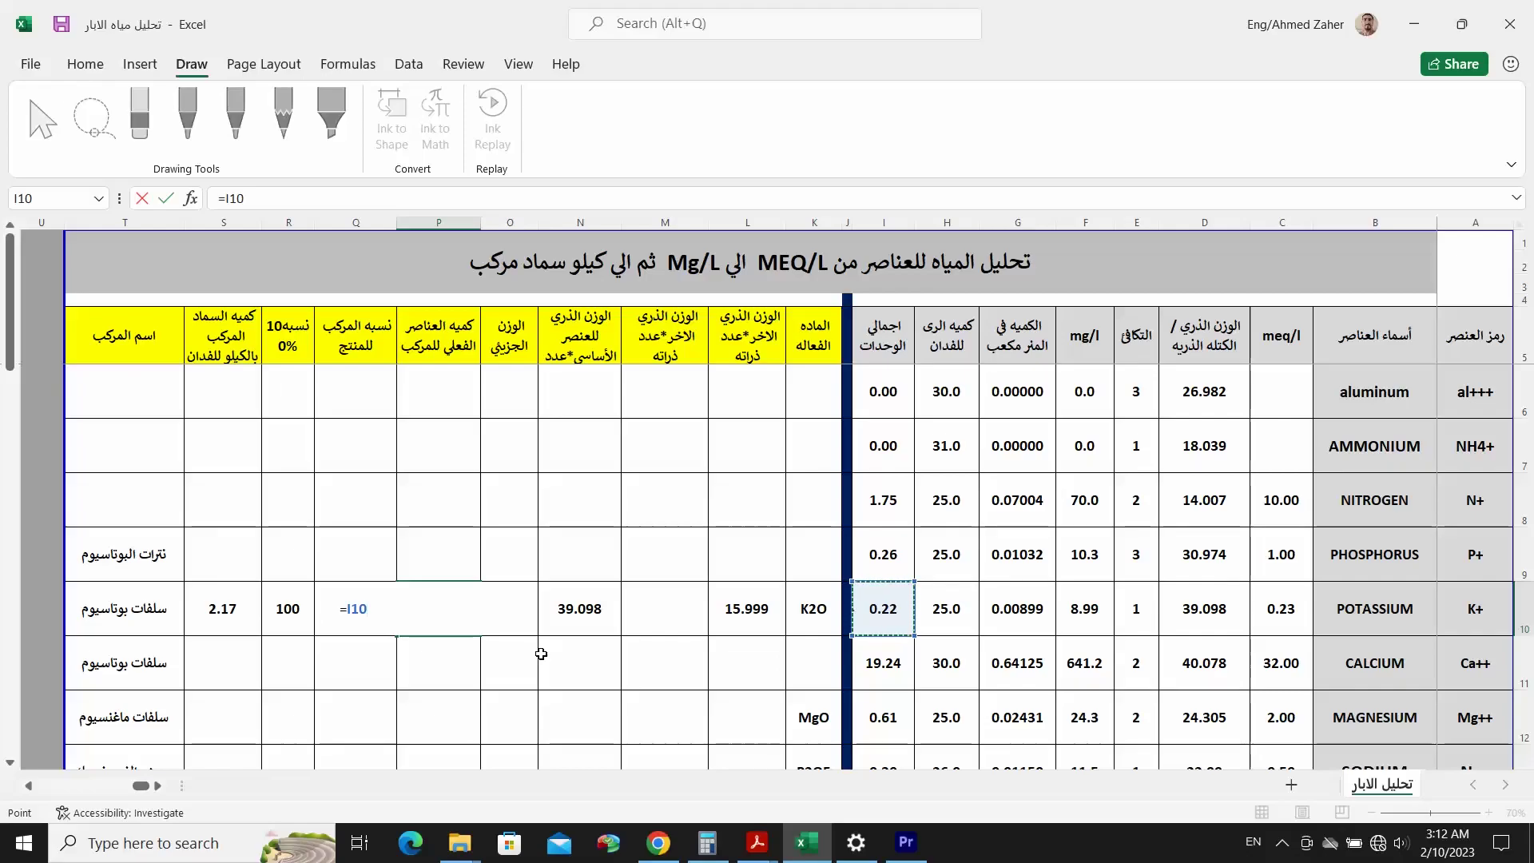
text(*)
key(Right)
text(/)
key(Left)
key(Left)
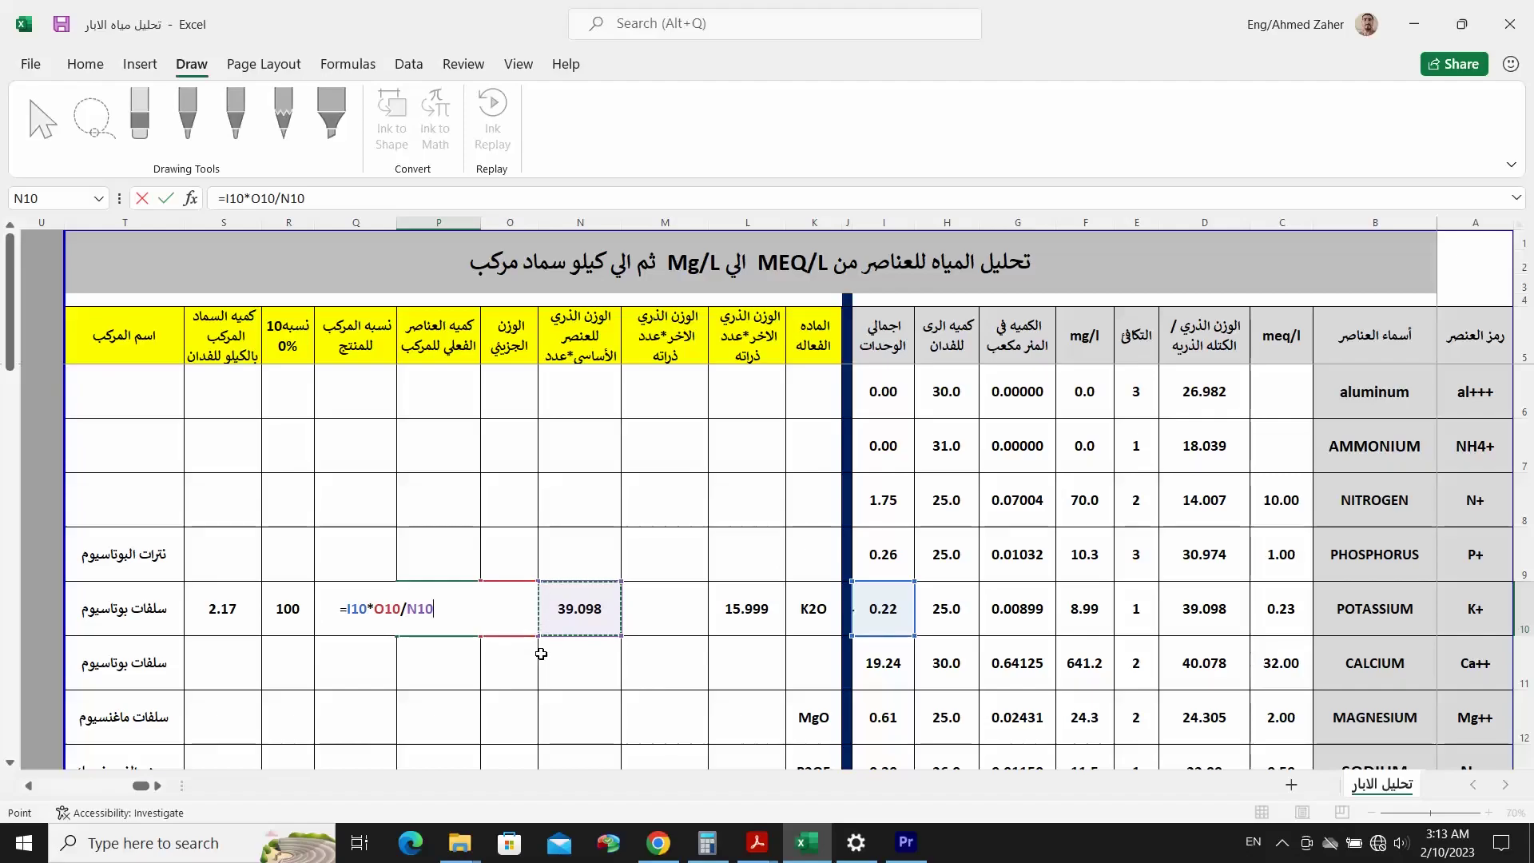
text(*2)
key(Return)
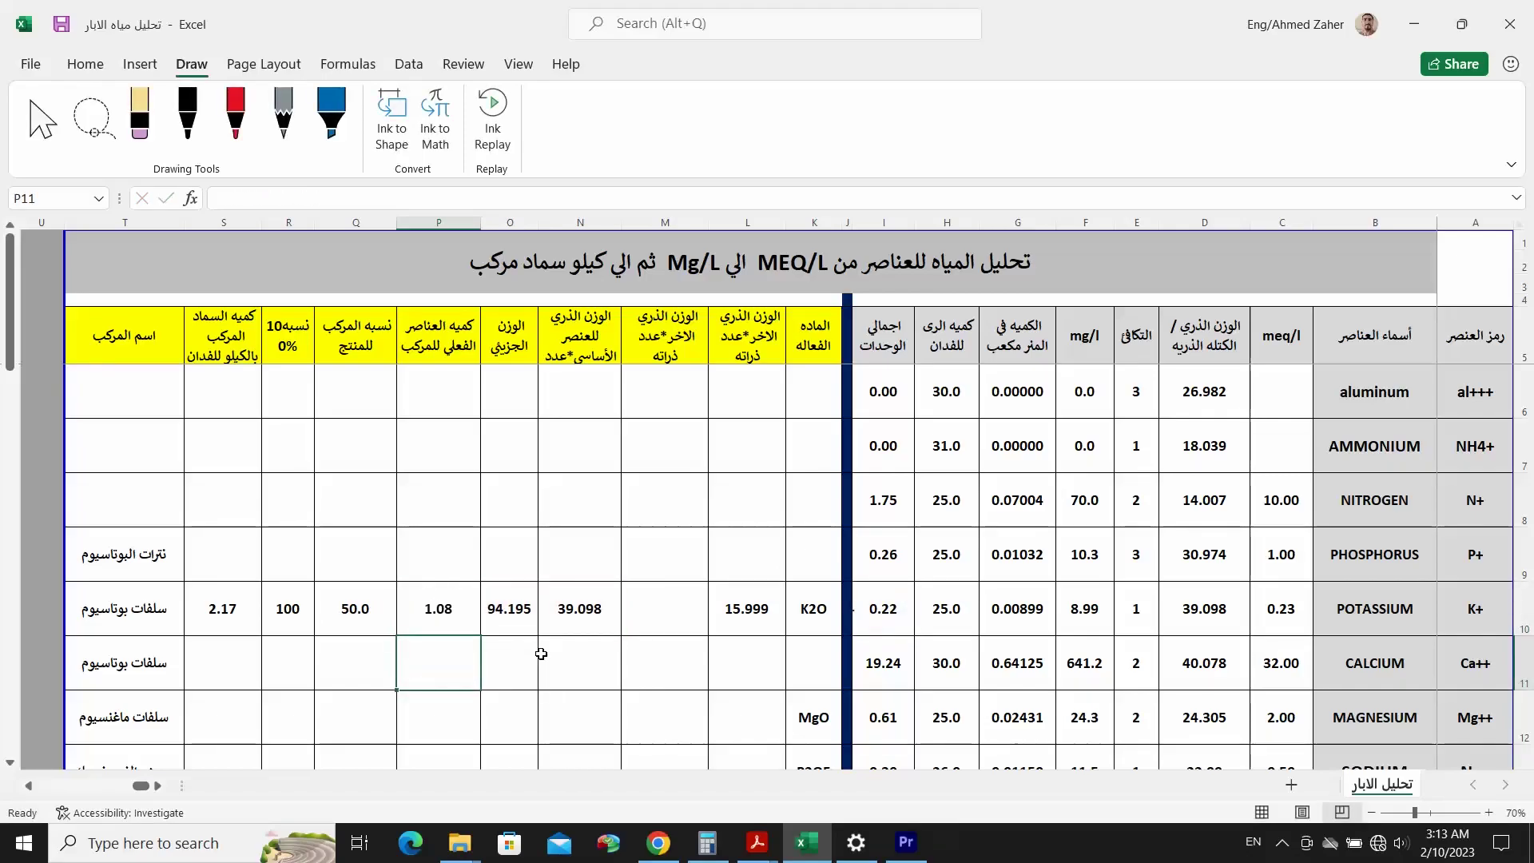
- Review potassium's P10 formula, the compound percentage in Q10, and the fertilizer-per-feddan formula in S10
key(Up)
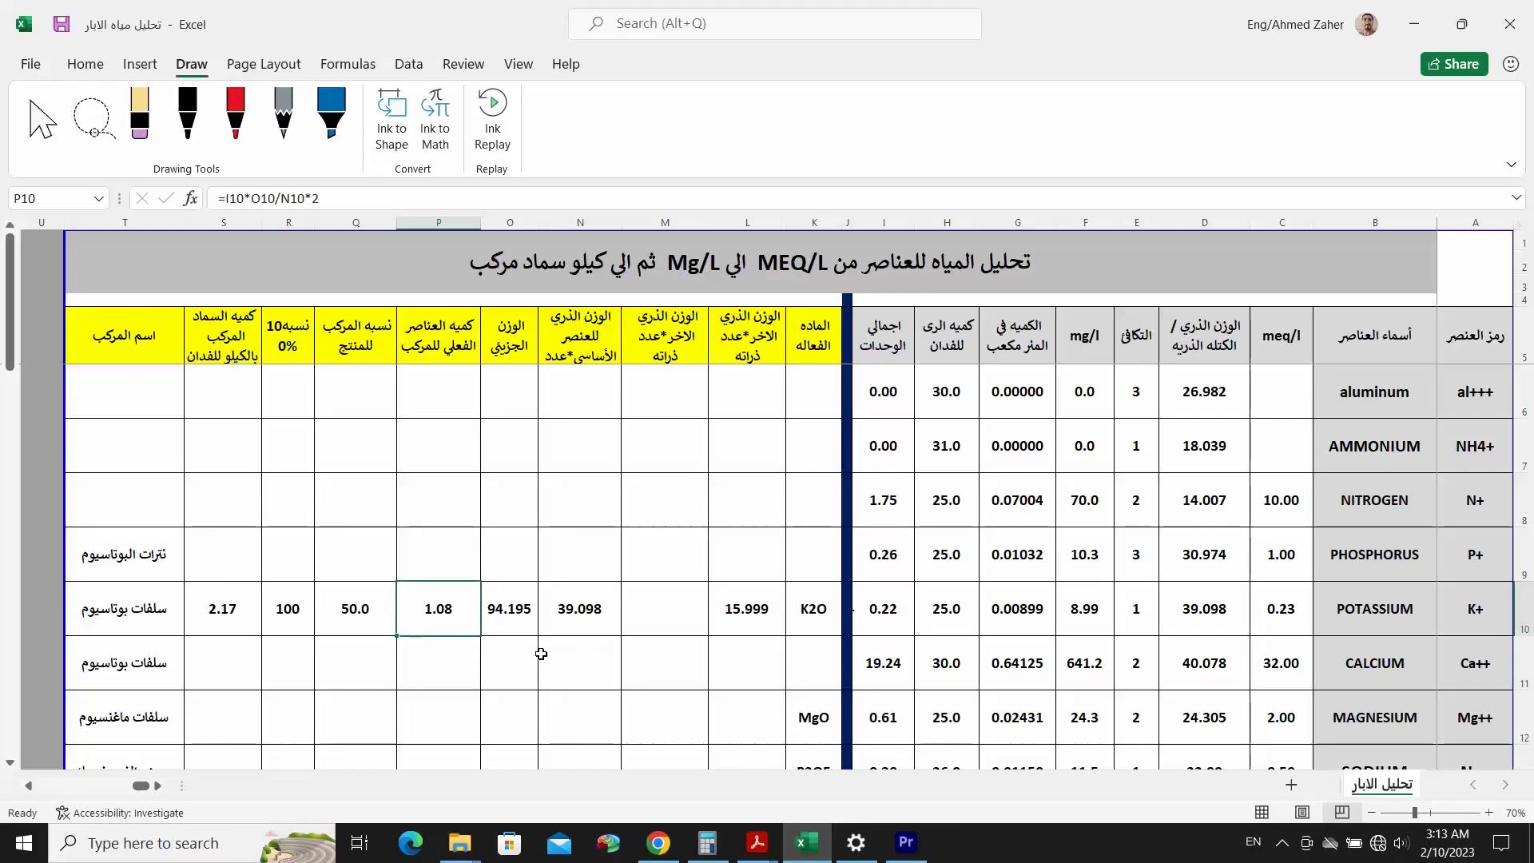
key(Left)
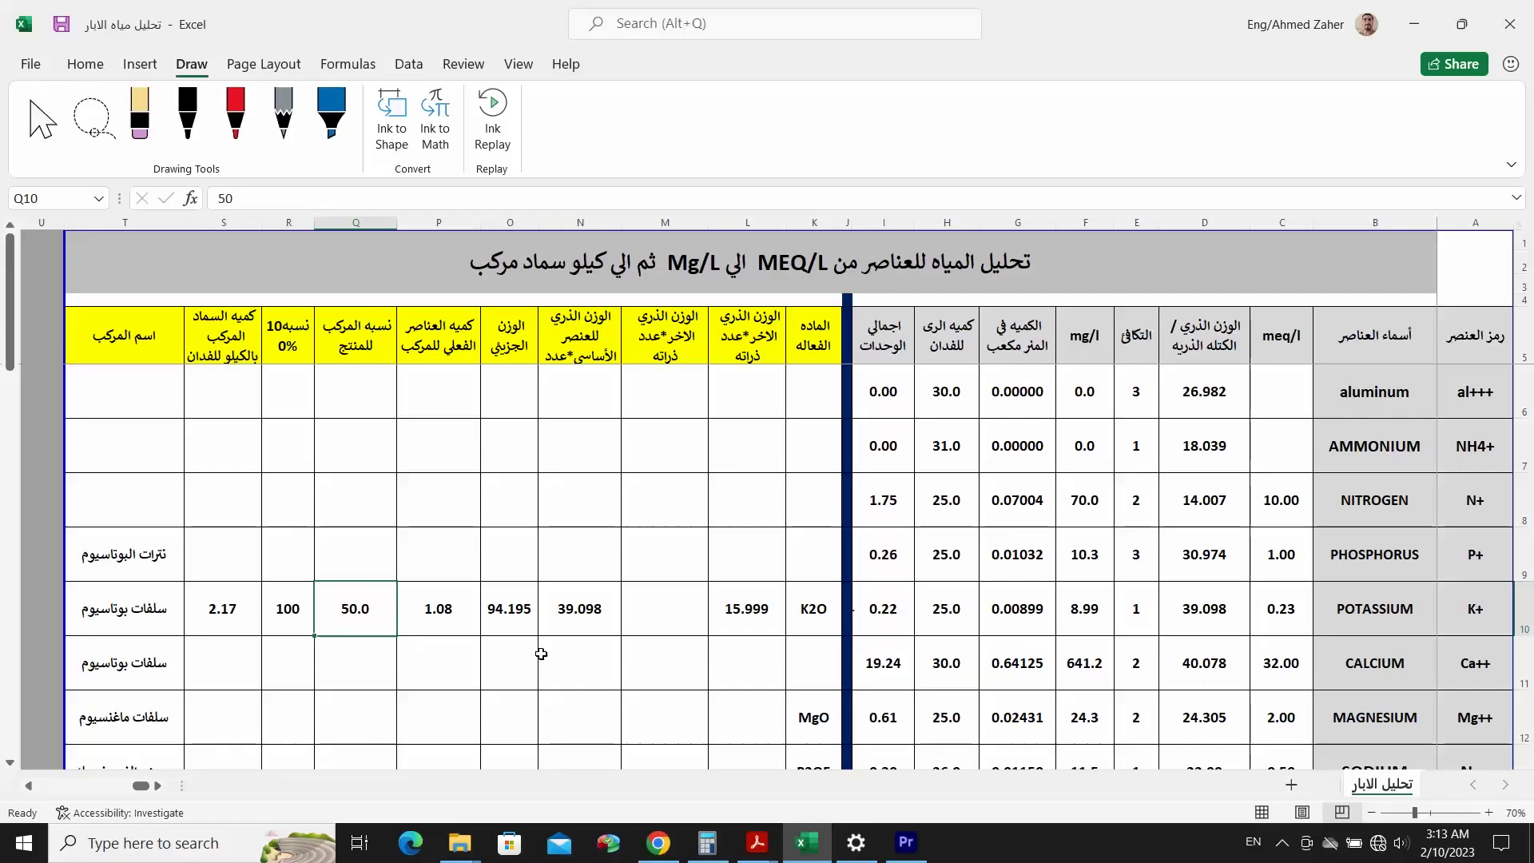
key(Left)
key(Left)
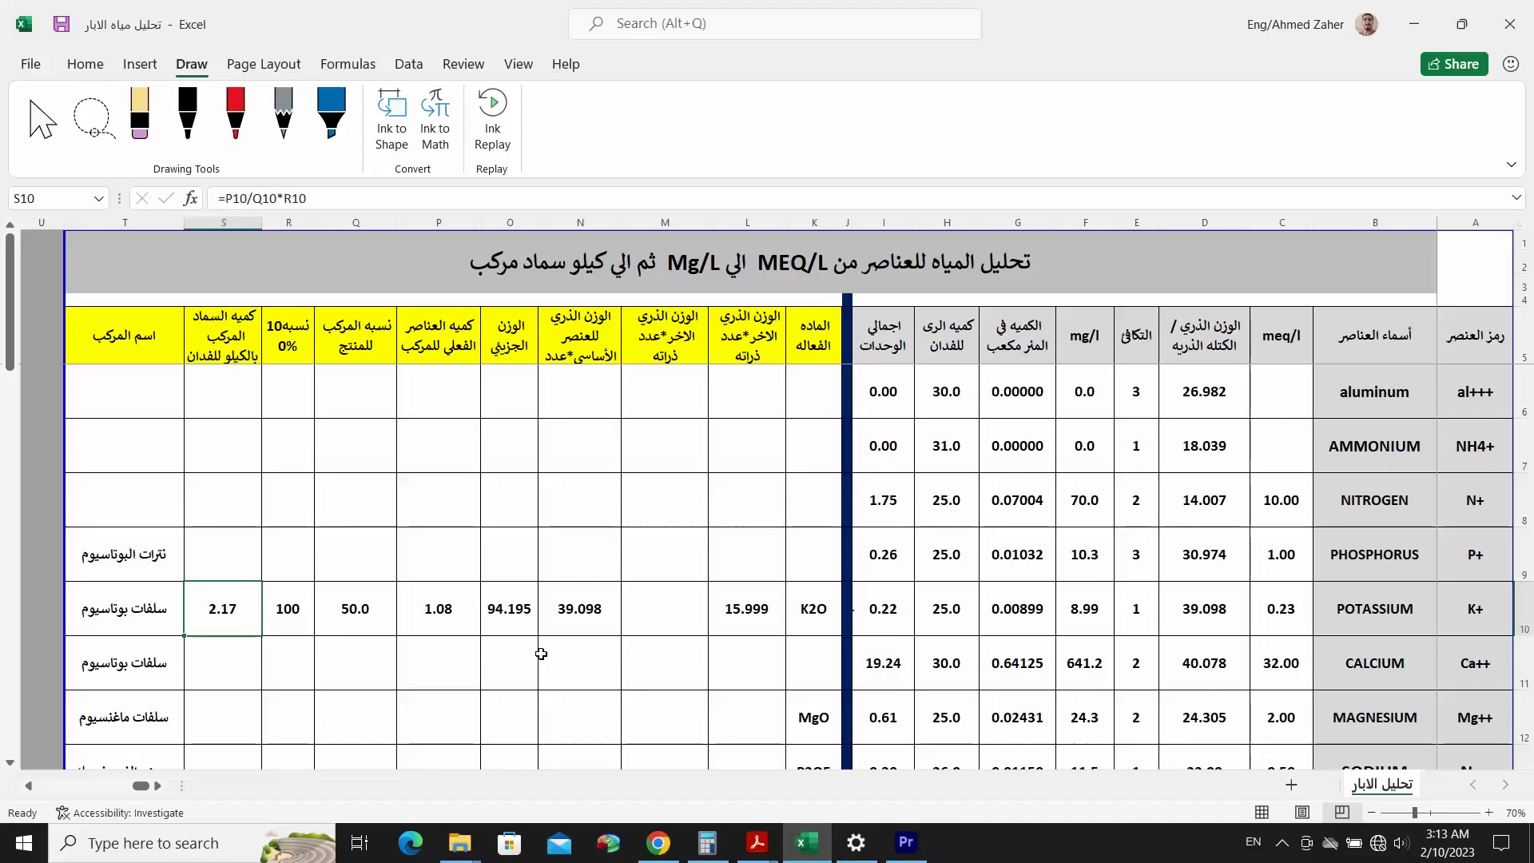
- Re-enter potassium's compound fertilizer quantity formula in S10 as =P10/Q10*R10
text(=)
key(Left)
key(Left)
key(Left)
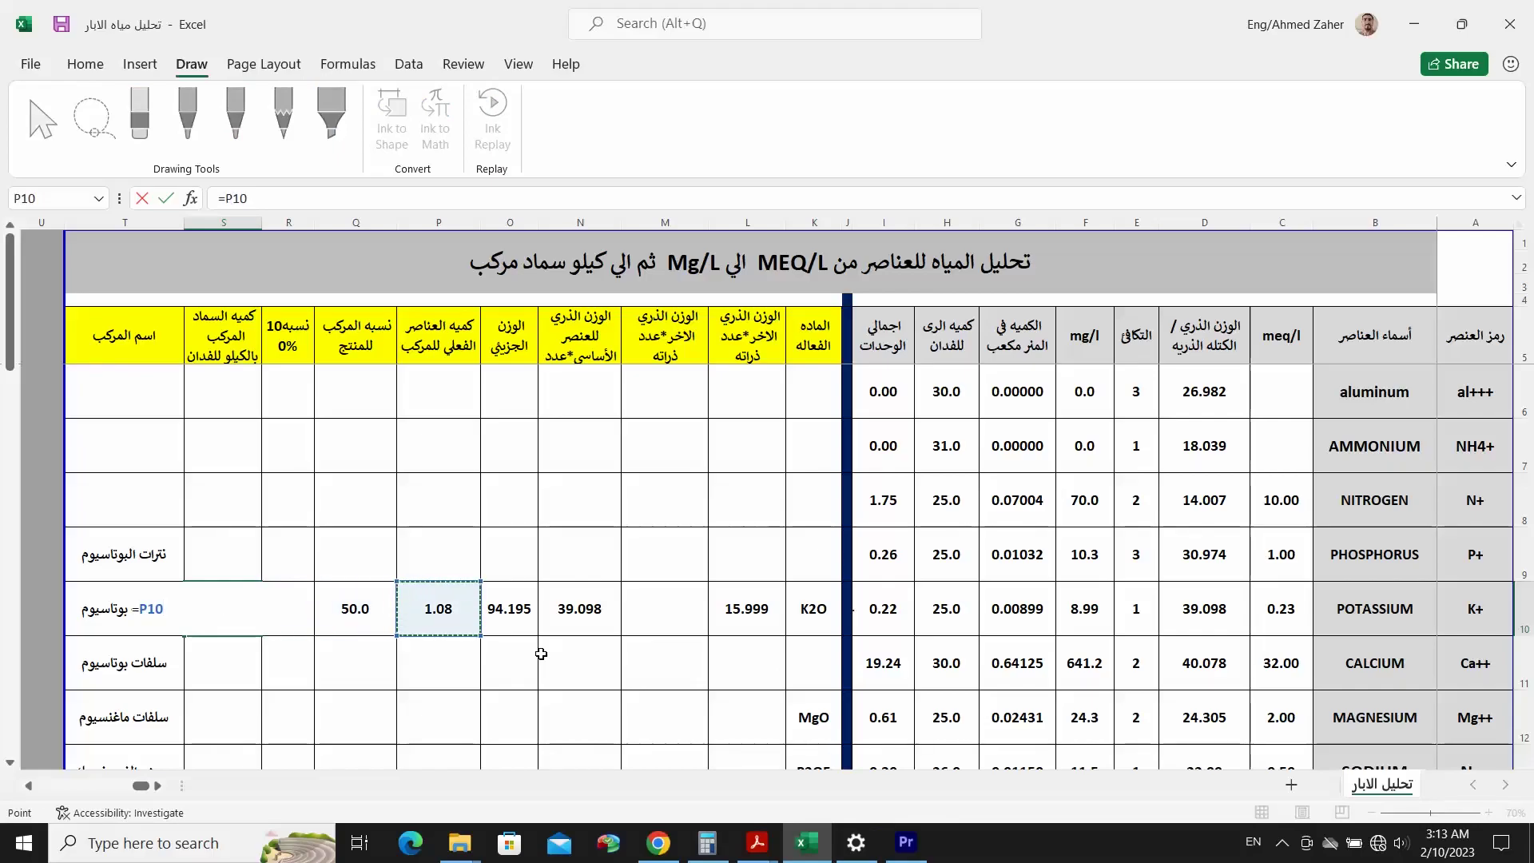
text(/)
key(Left)
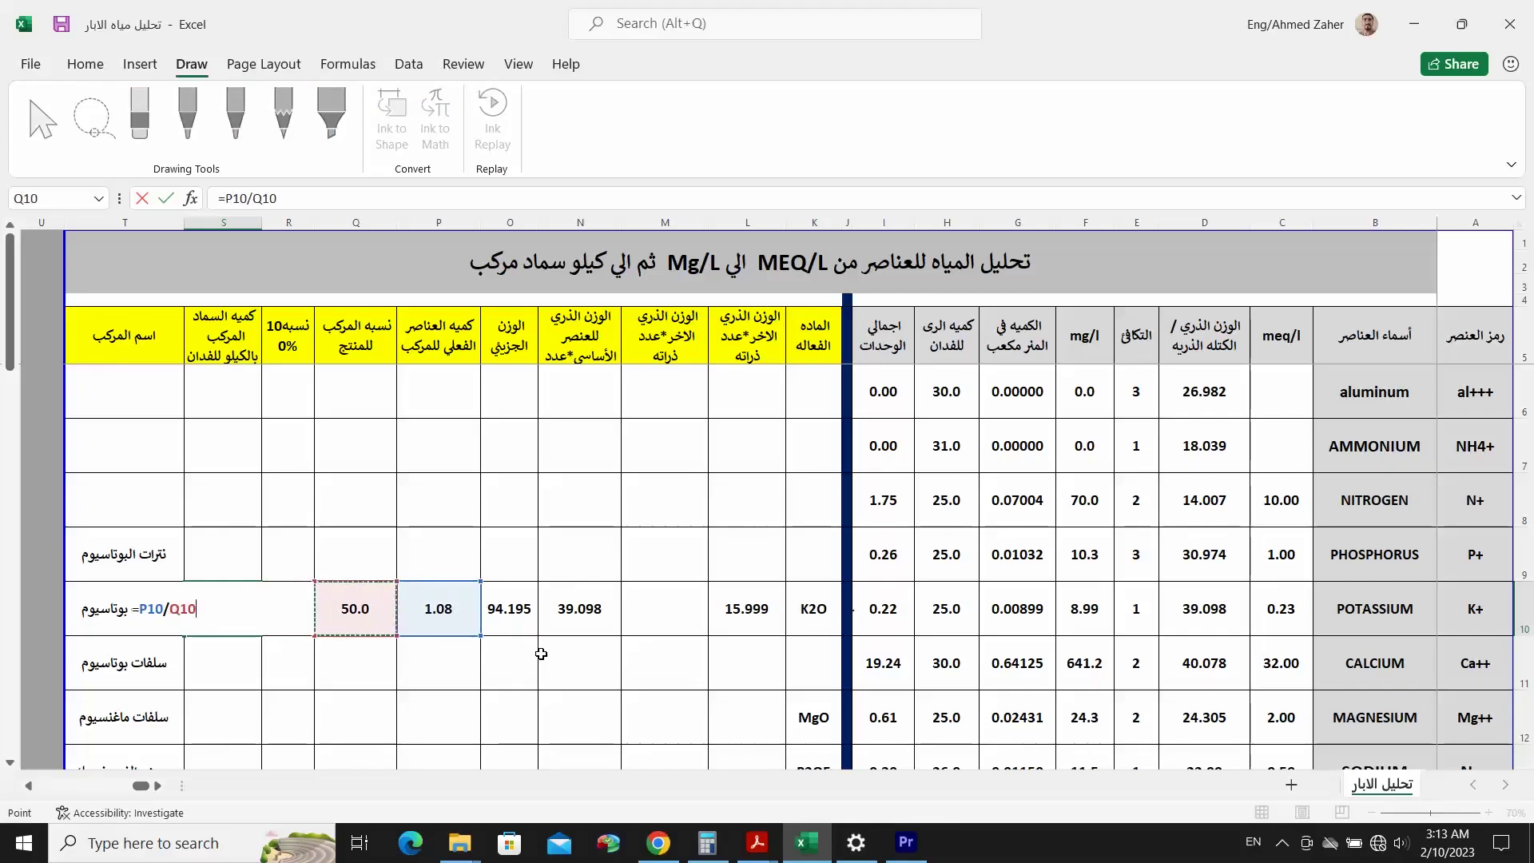
text(*)
key(Left)
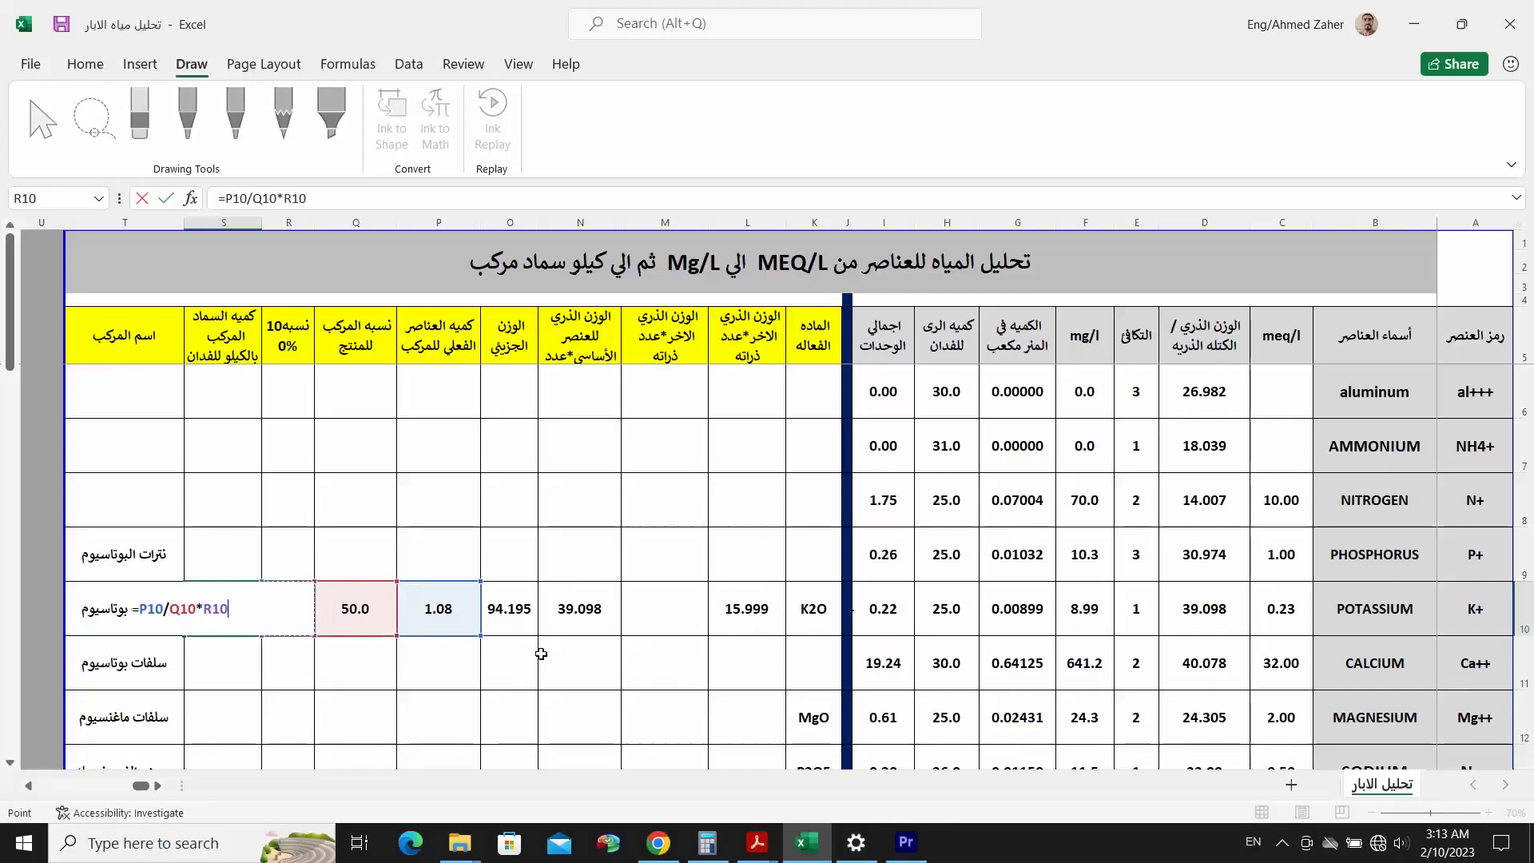
key(Return)
key(Up)
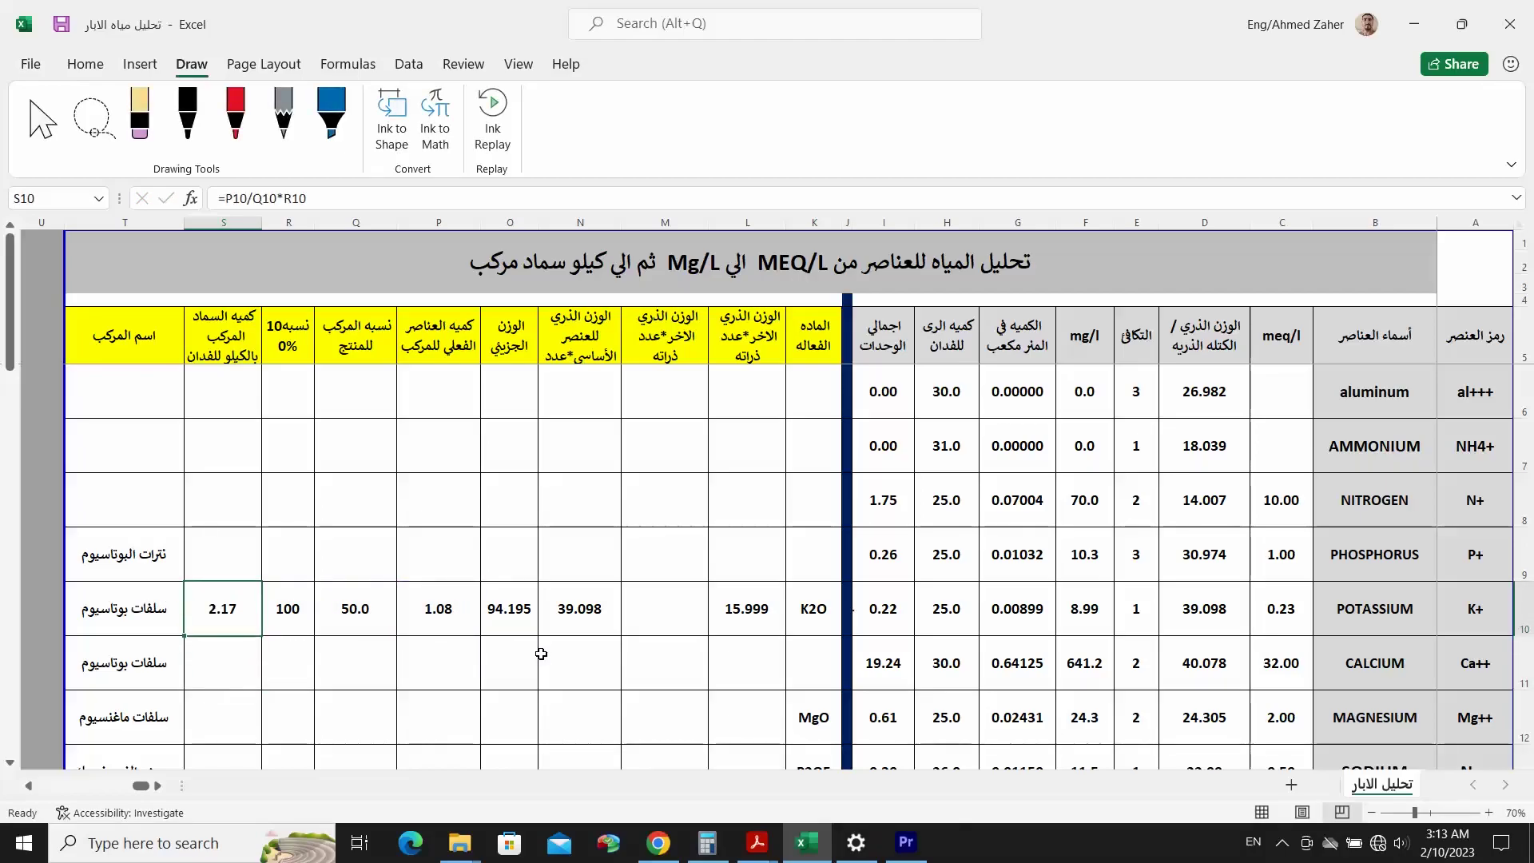
- Review potassium's cells from the fertilizer quantity back to the oxygen weight in L10, and examine the whole of row 10
key(Right)
key(Right)
key(Right)
key(Right)
key(Right)
key(Right)
key(Right)
key(Right)
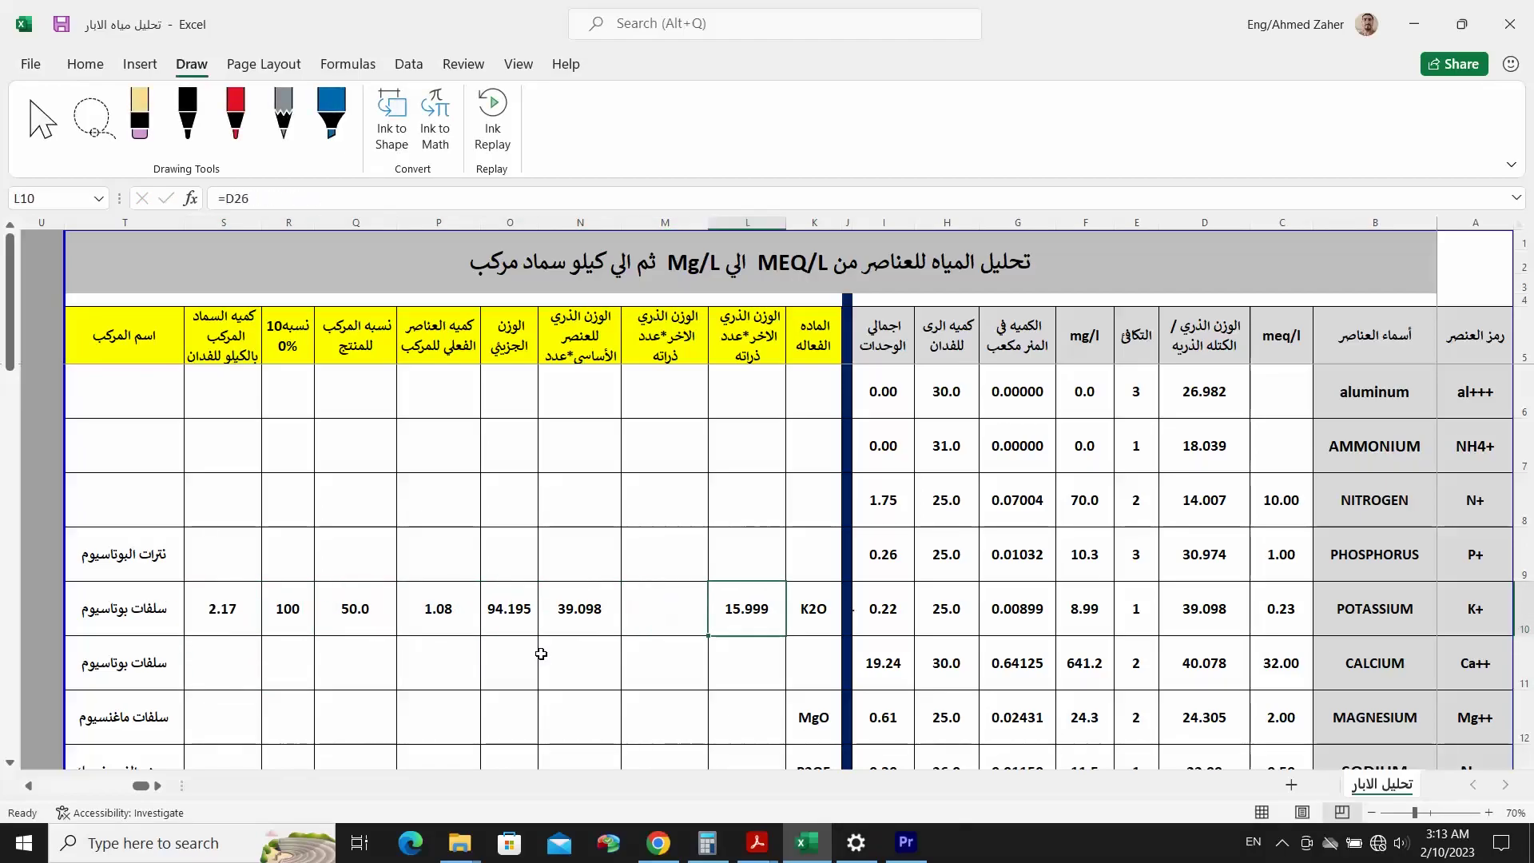
key(Up)
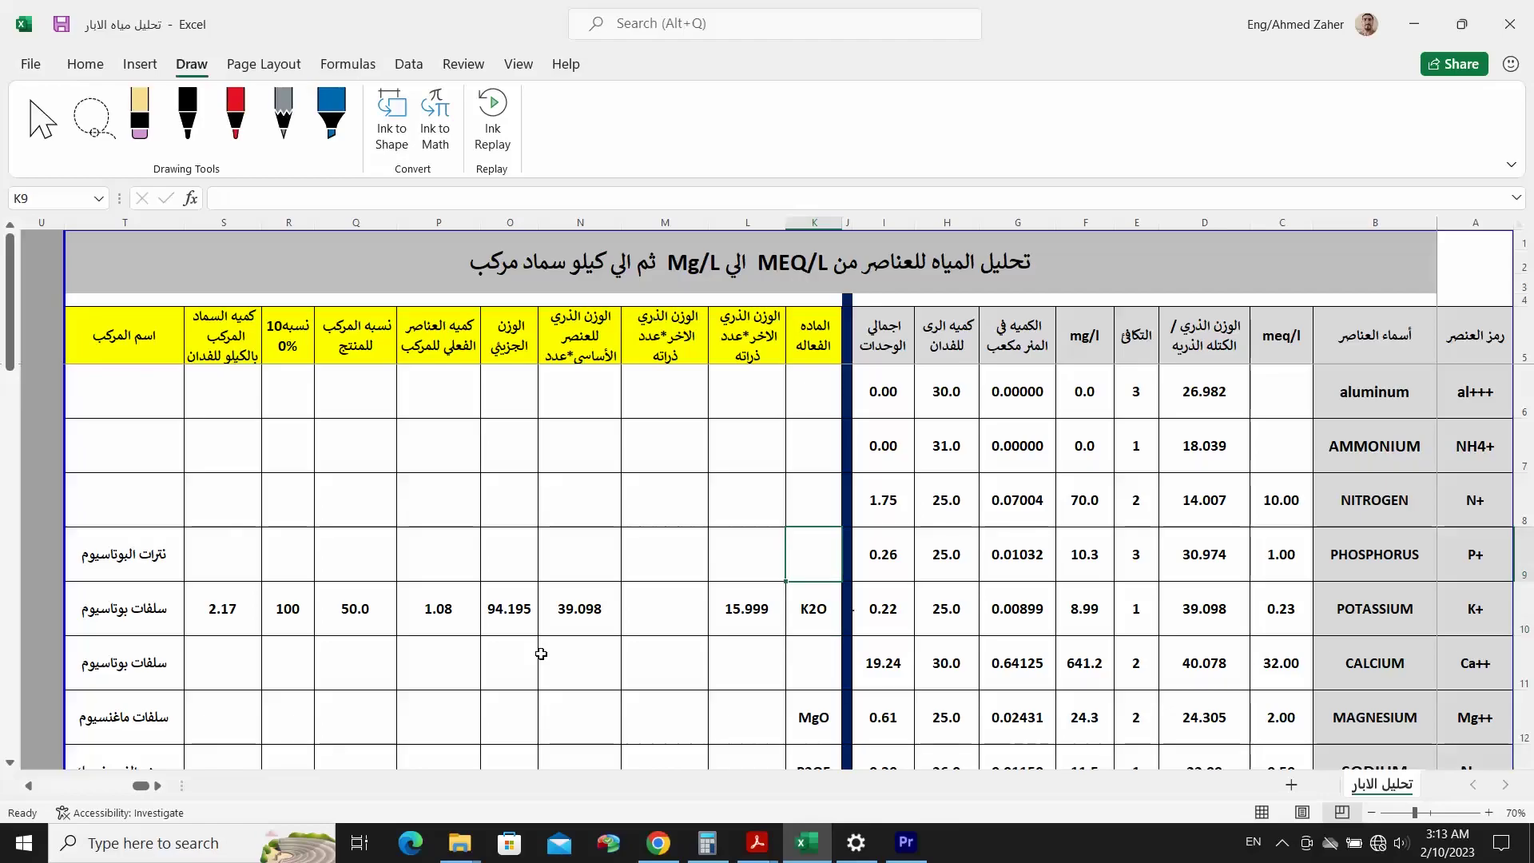
click(1369, 627)
click(1292, 612)
click(1525, 609)
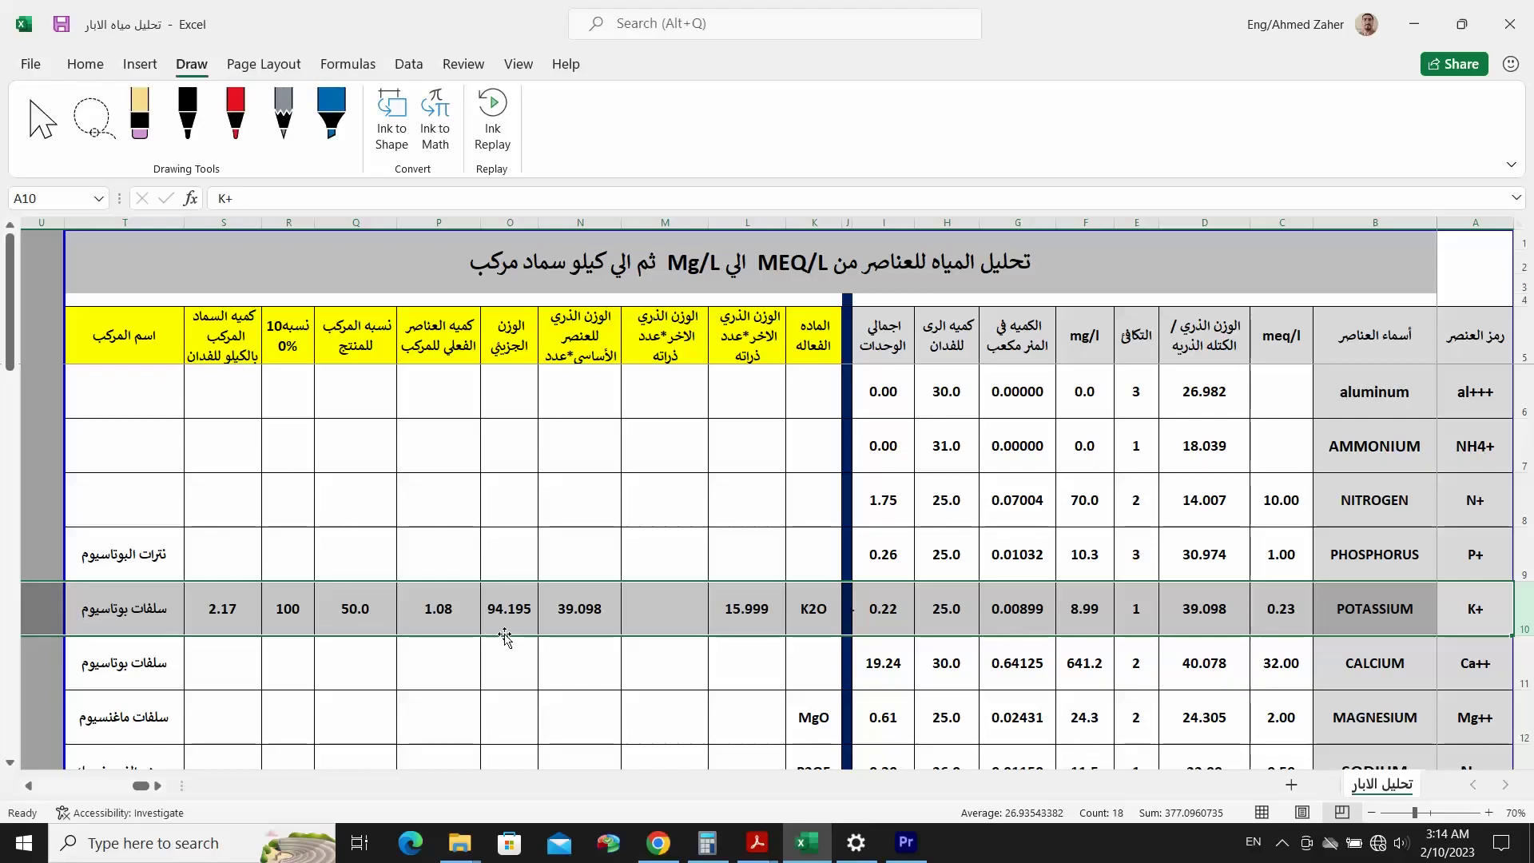
- Enter N as the active substance in K9 for the potassium nitrate row
click(685, 569)
click(824, 565)
text(N)
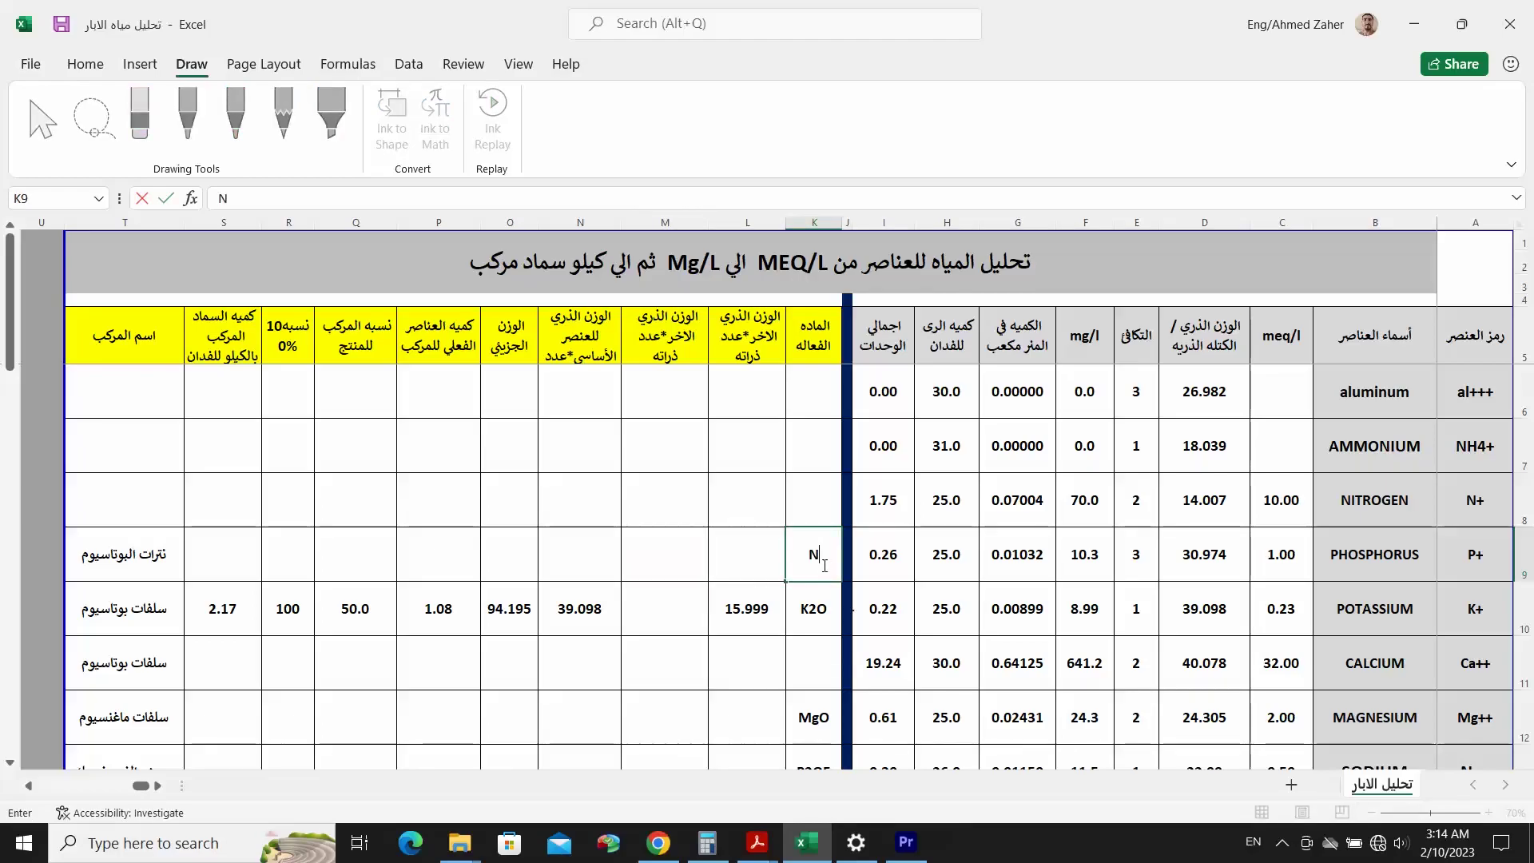
click(735, 569)
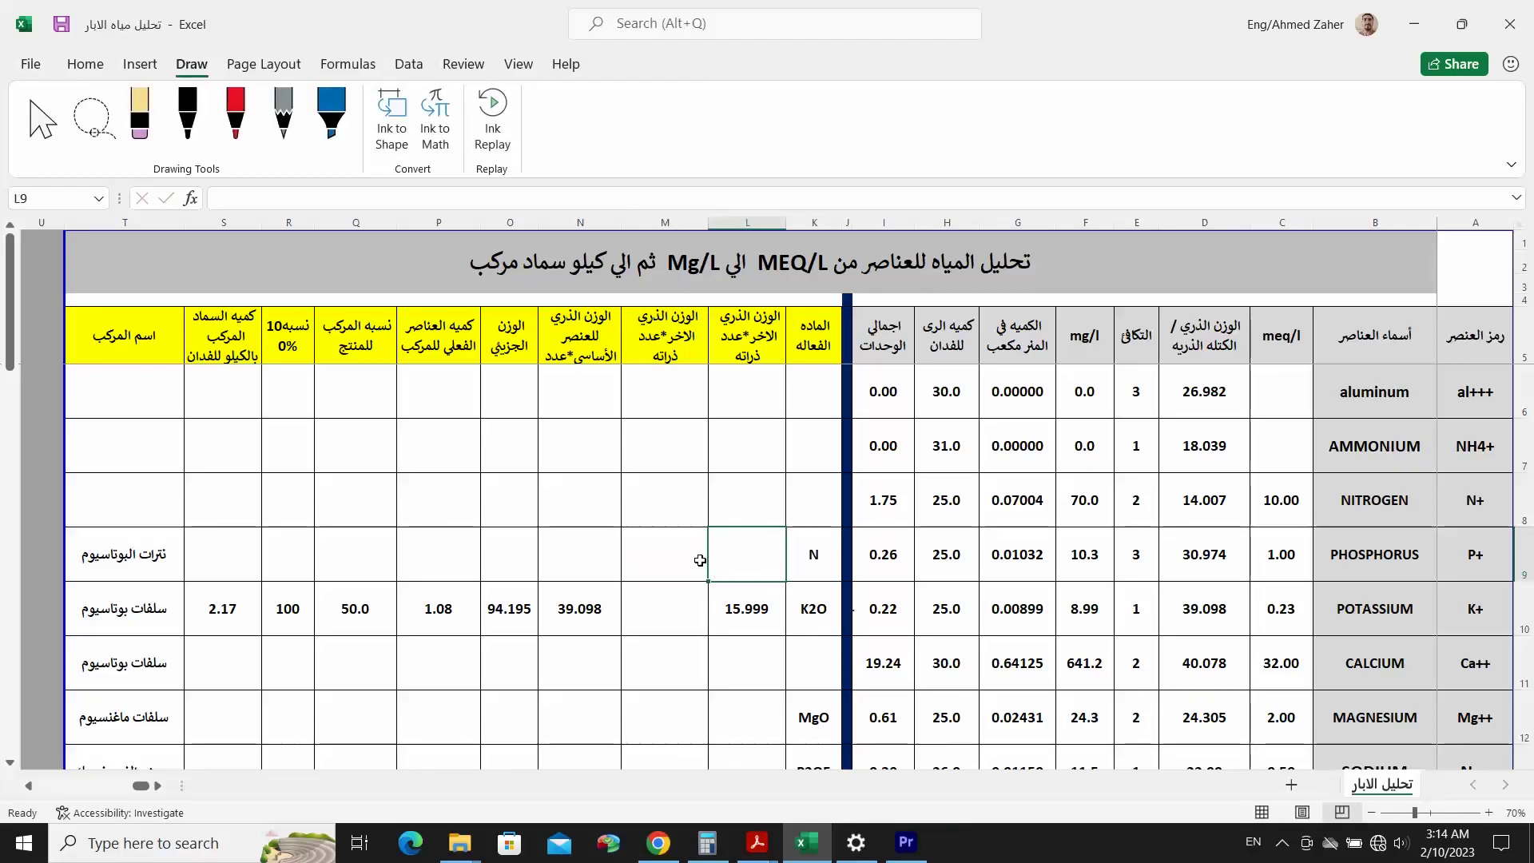
- Link the base element's atomic weight in N9 to nitrogen with =D8, and set the molecular weight in O9 to =N9
click(571, 554)
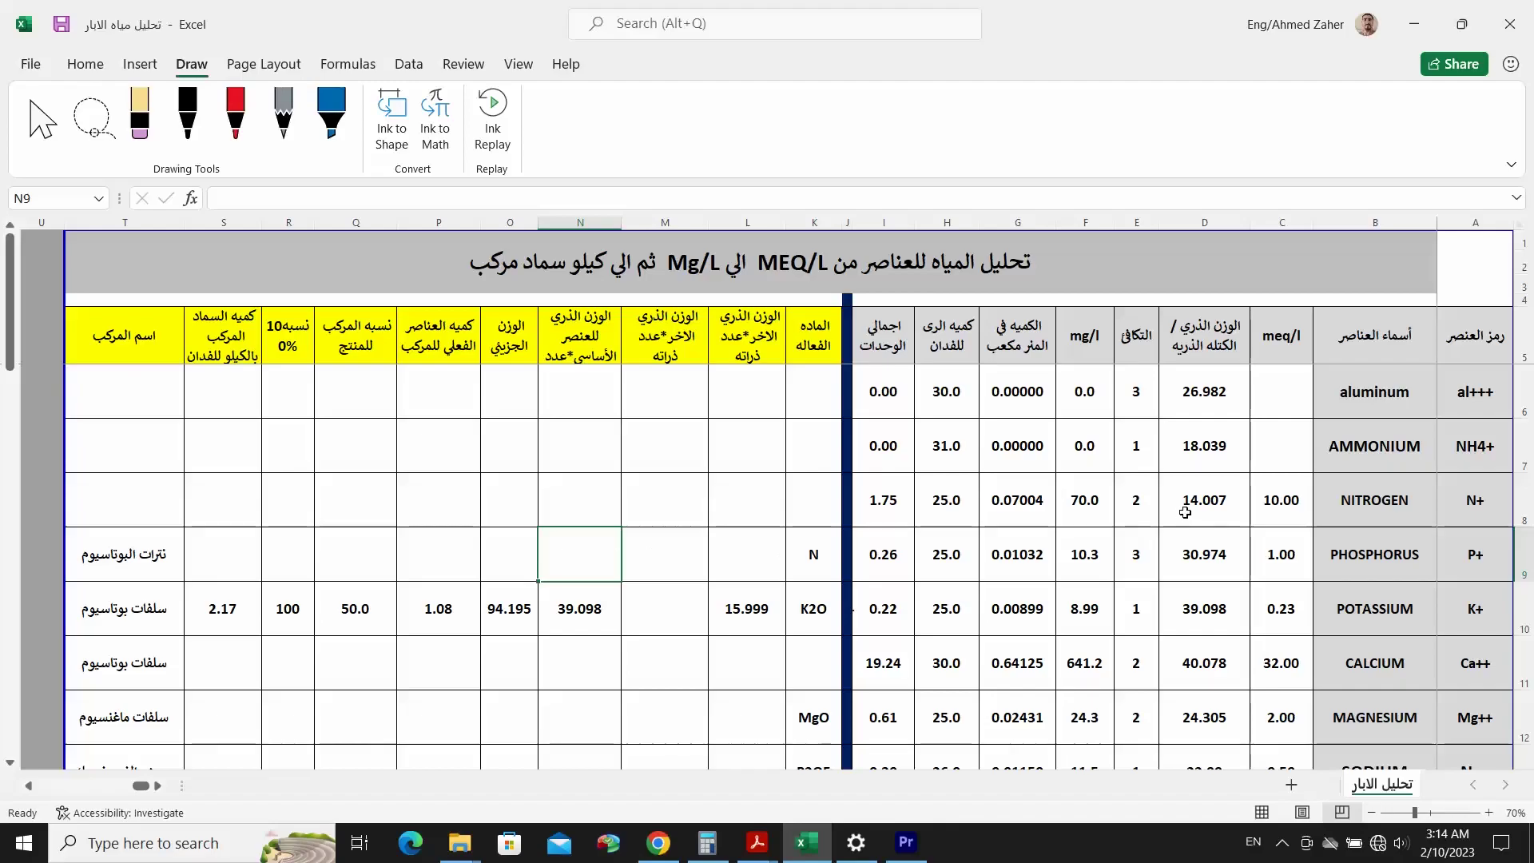
text(=)
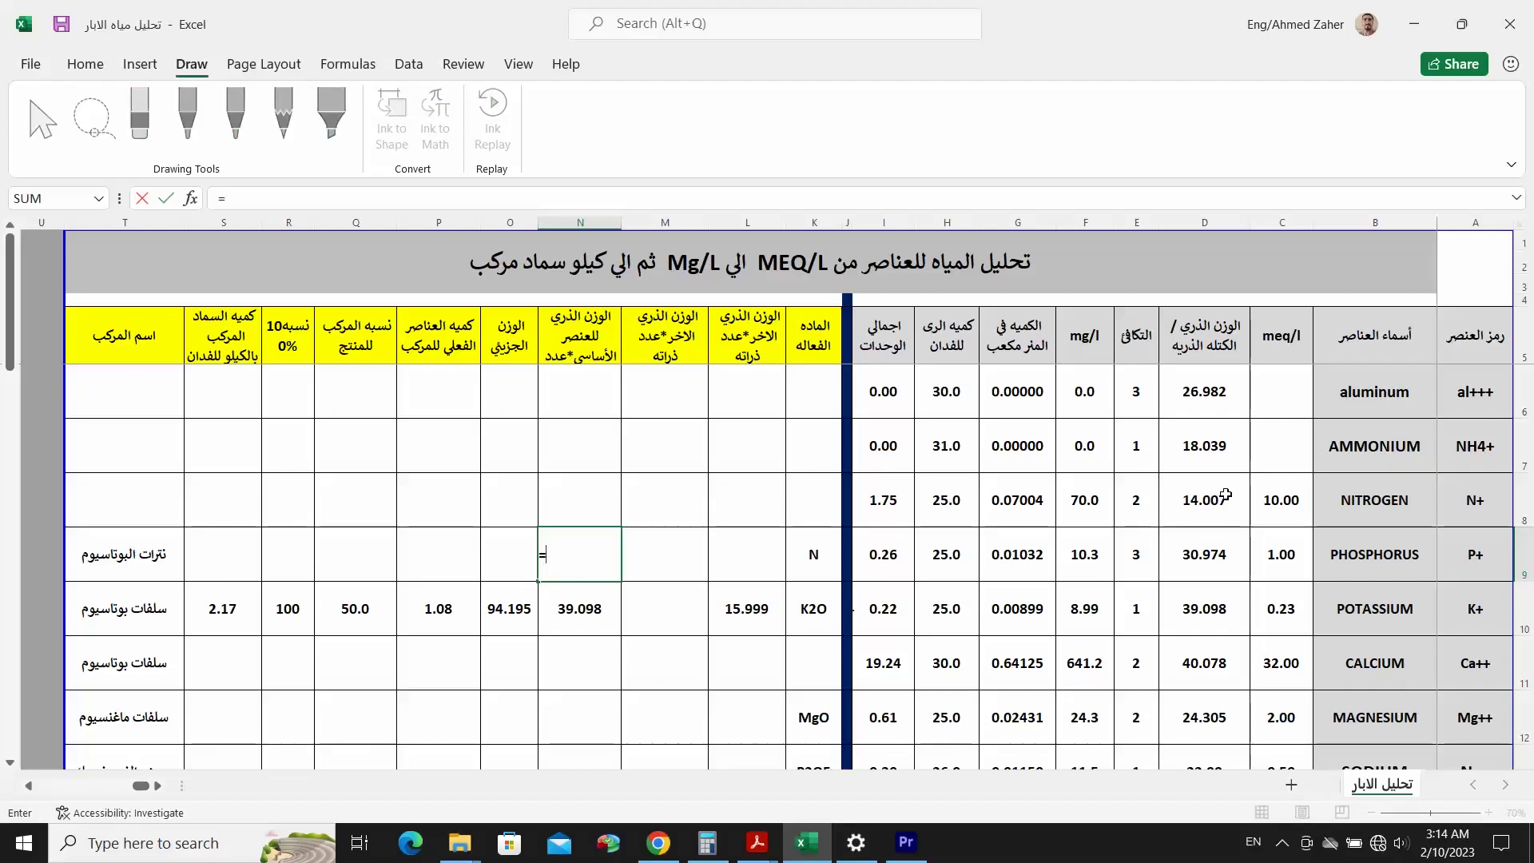
click(1226, 496)
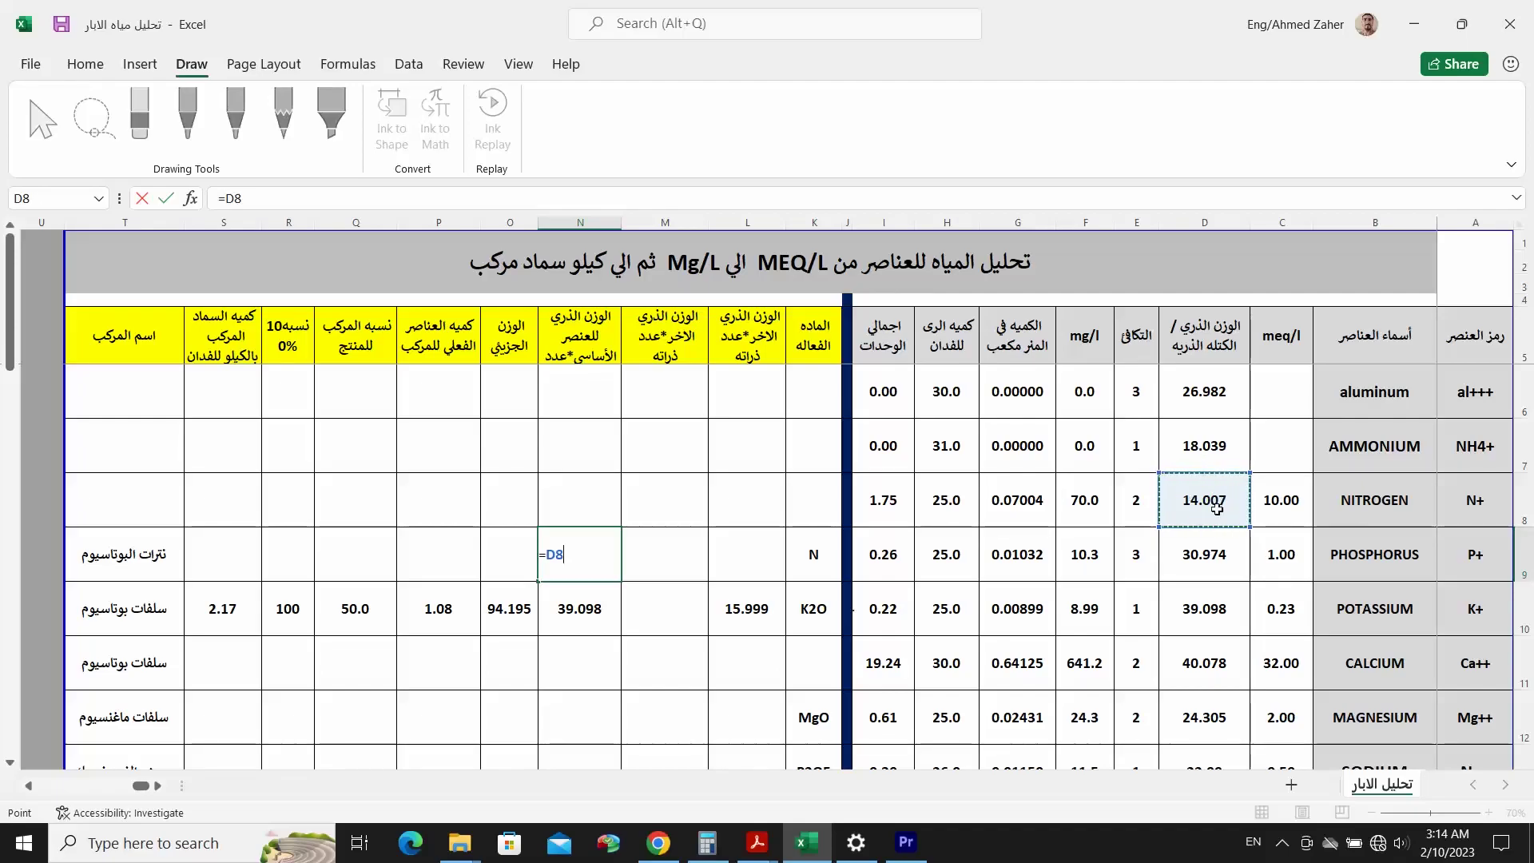
key(Return)
click(509, 549)
text(=)
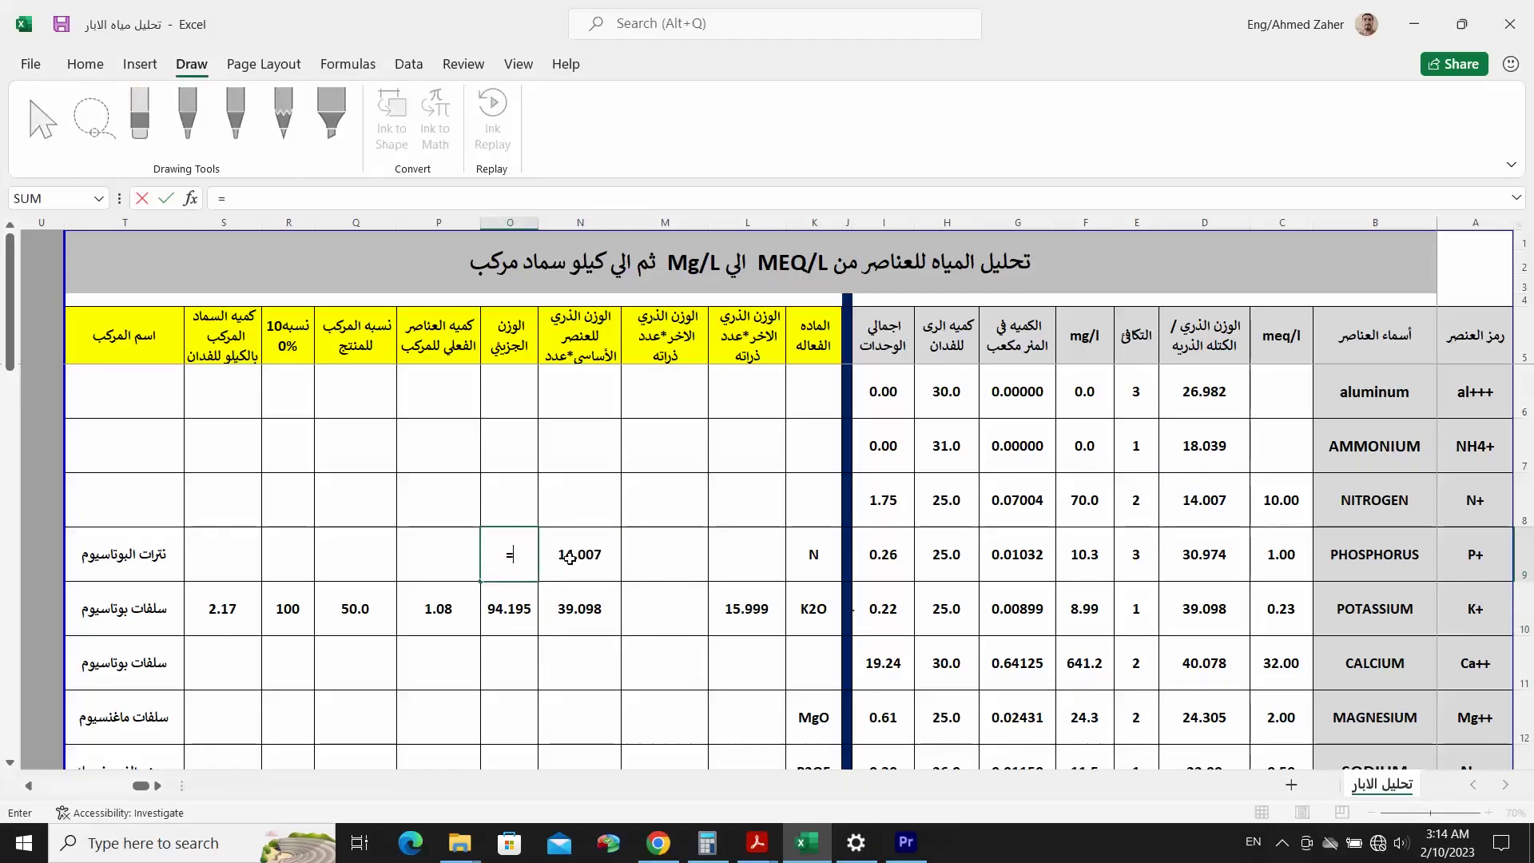
click(578, 555)
key(Return)
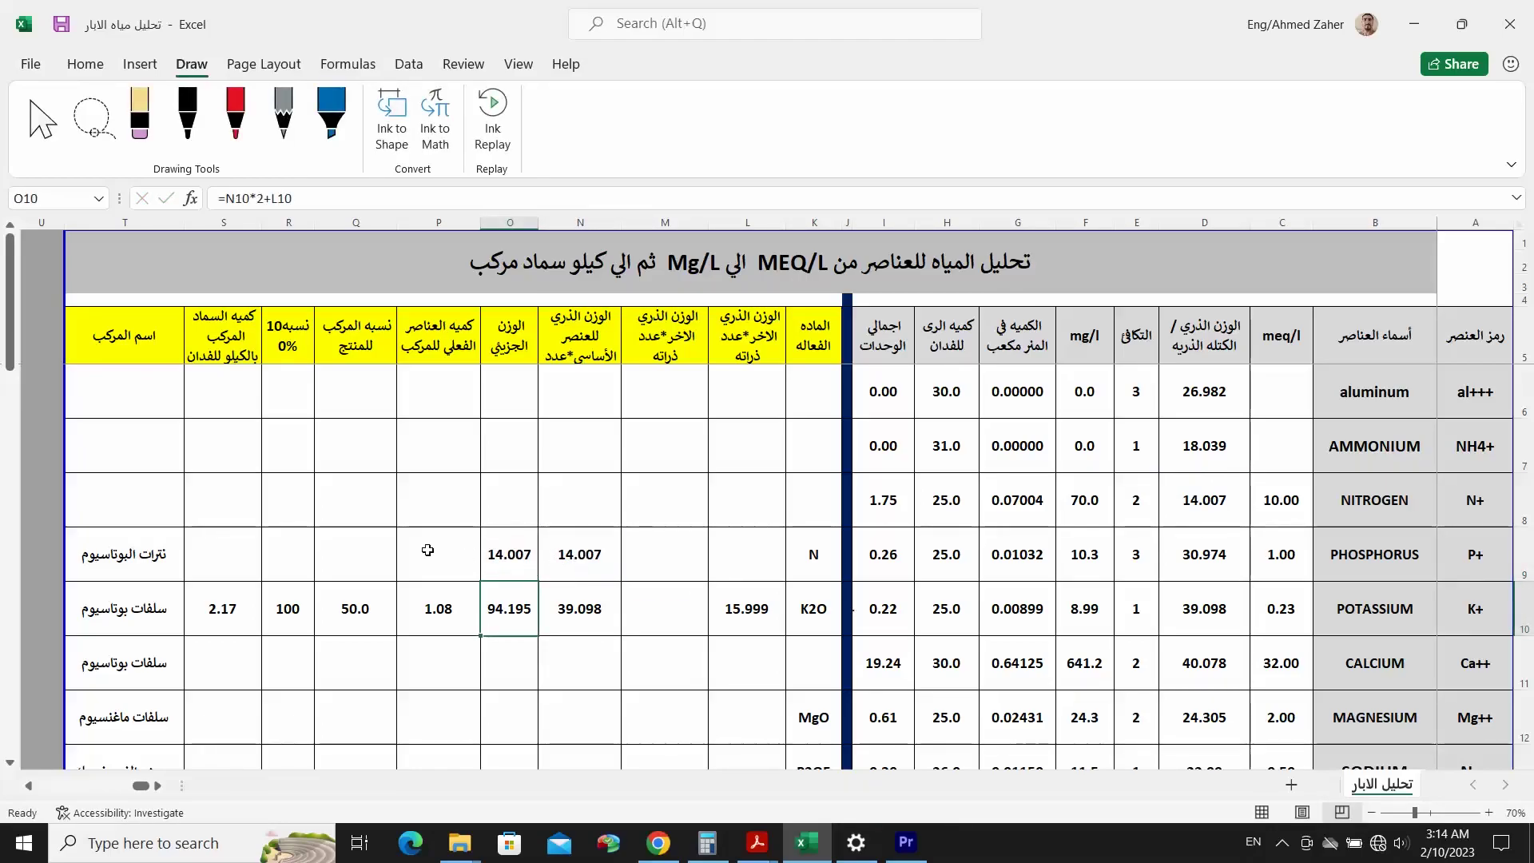
- Calculate the actual nitrogen quantity for the compound in P9 with =I8*O9/N9
click(428, 550)
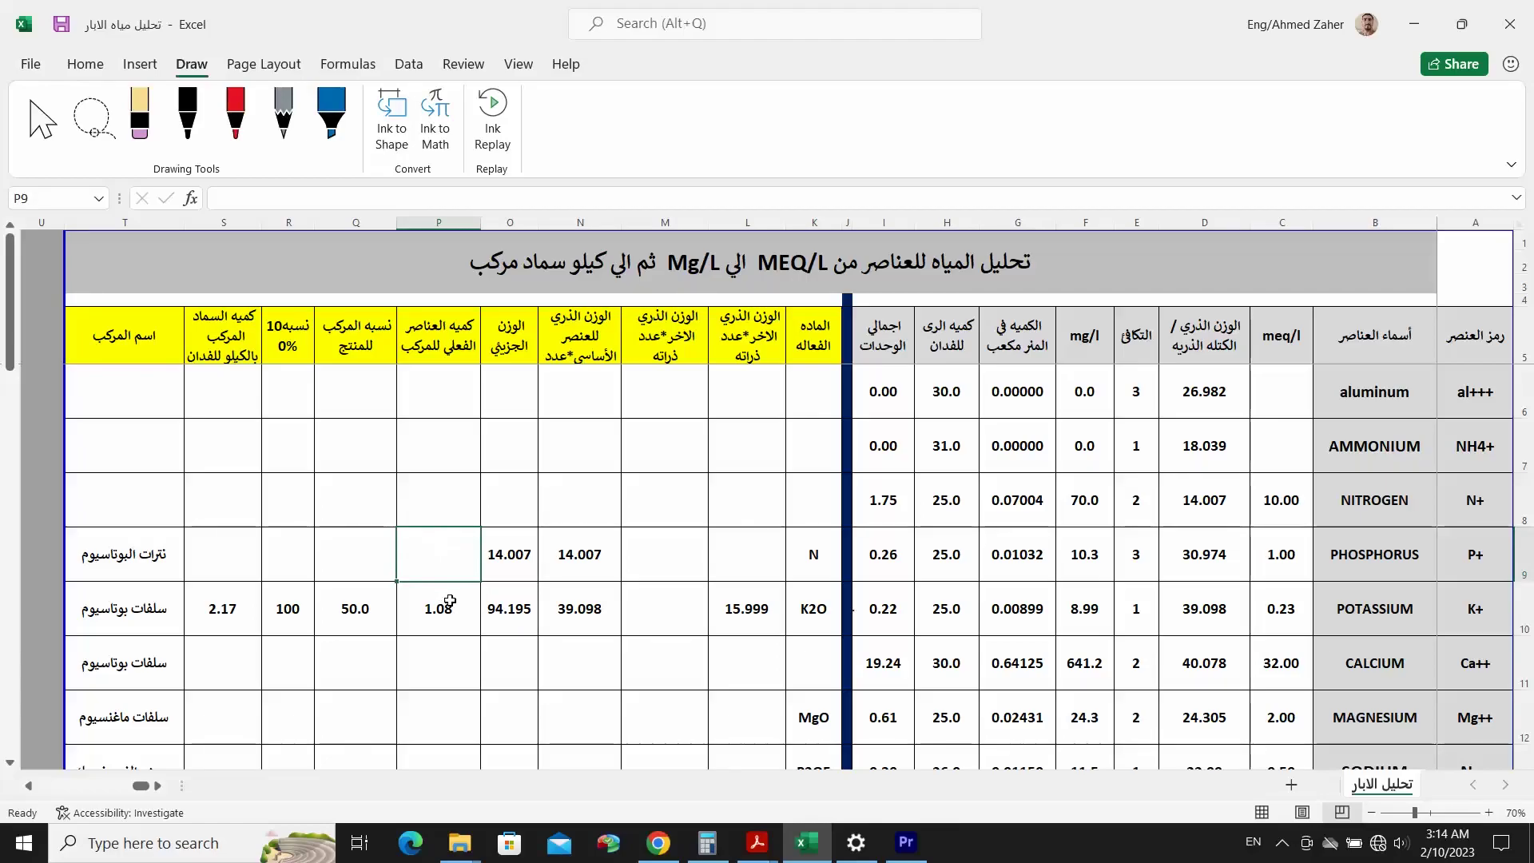
text(=)
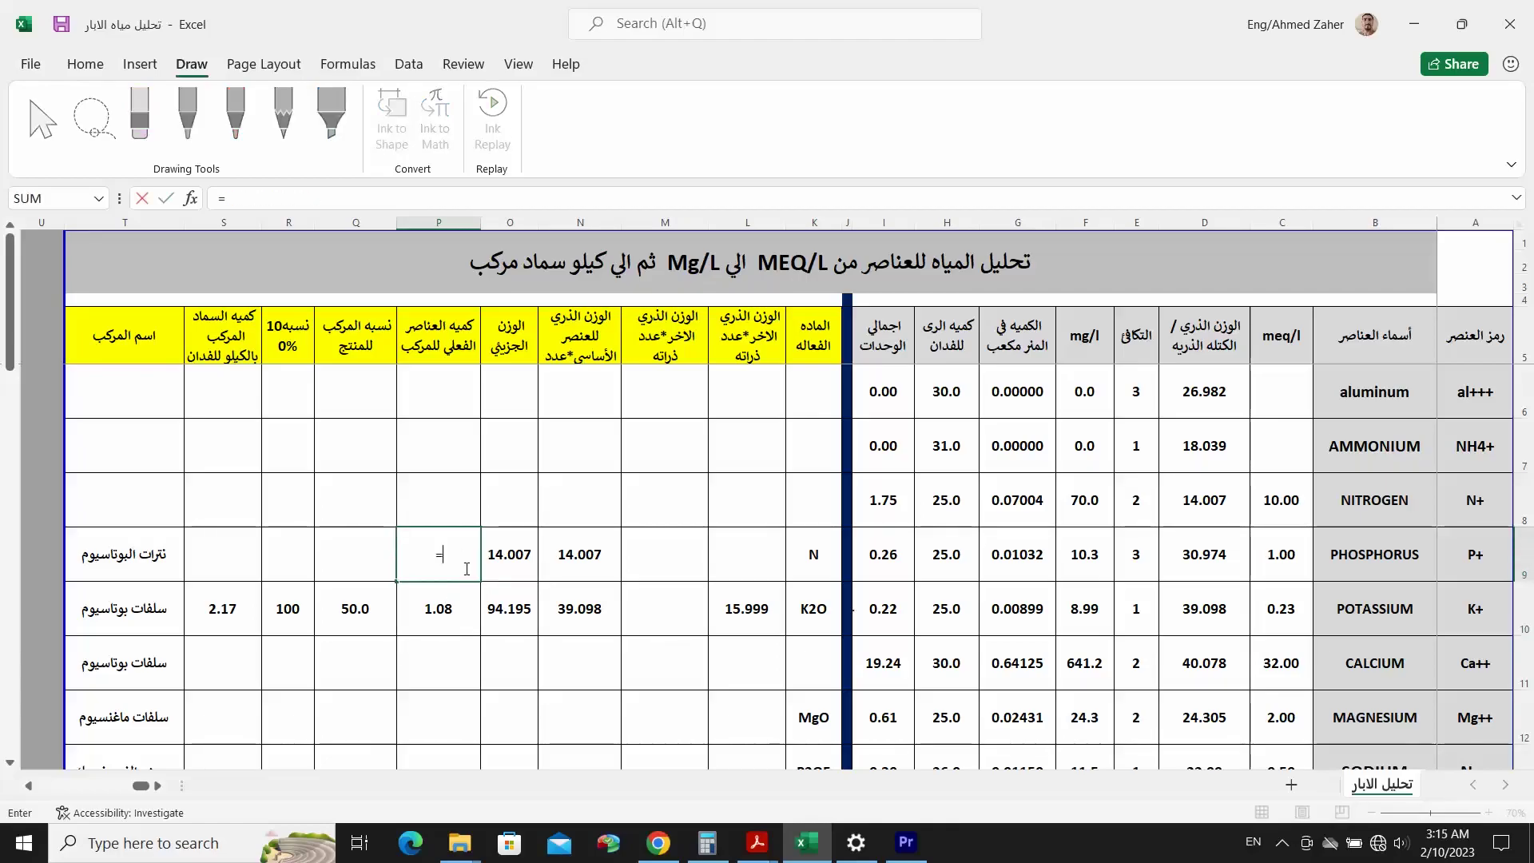
click(894, 503)
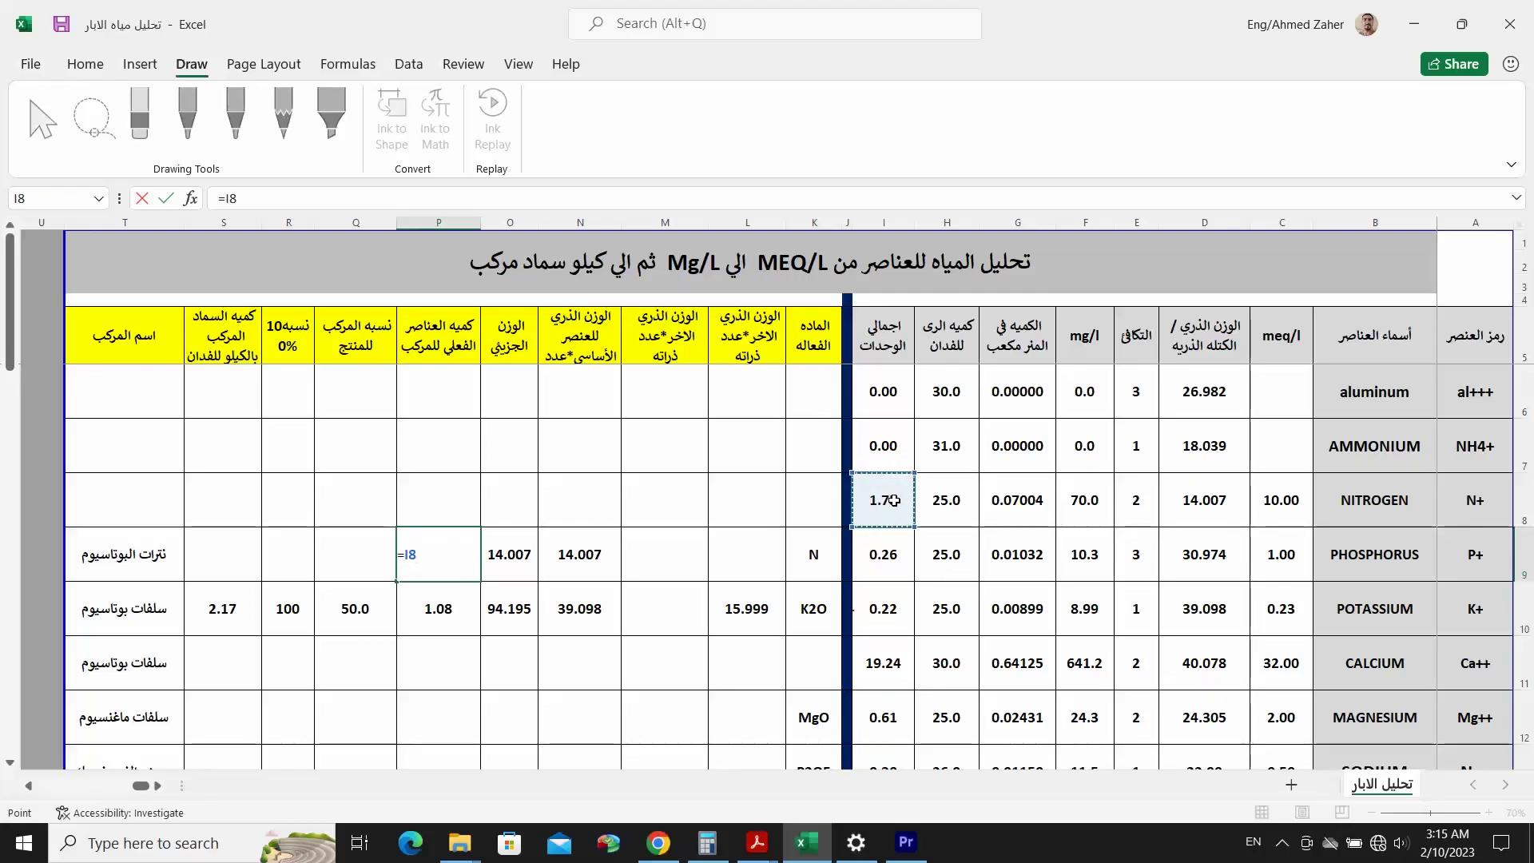
text(*)
click(506, 551)
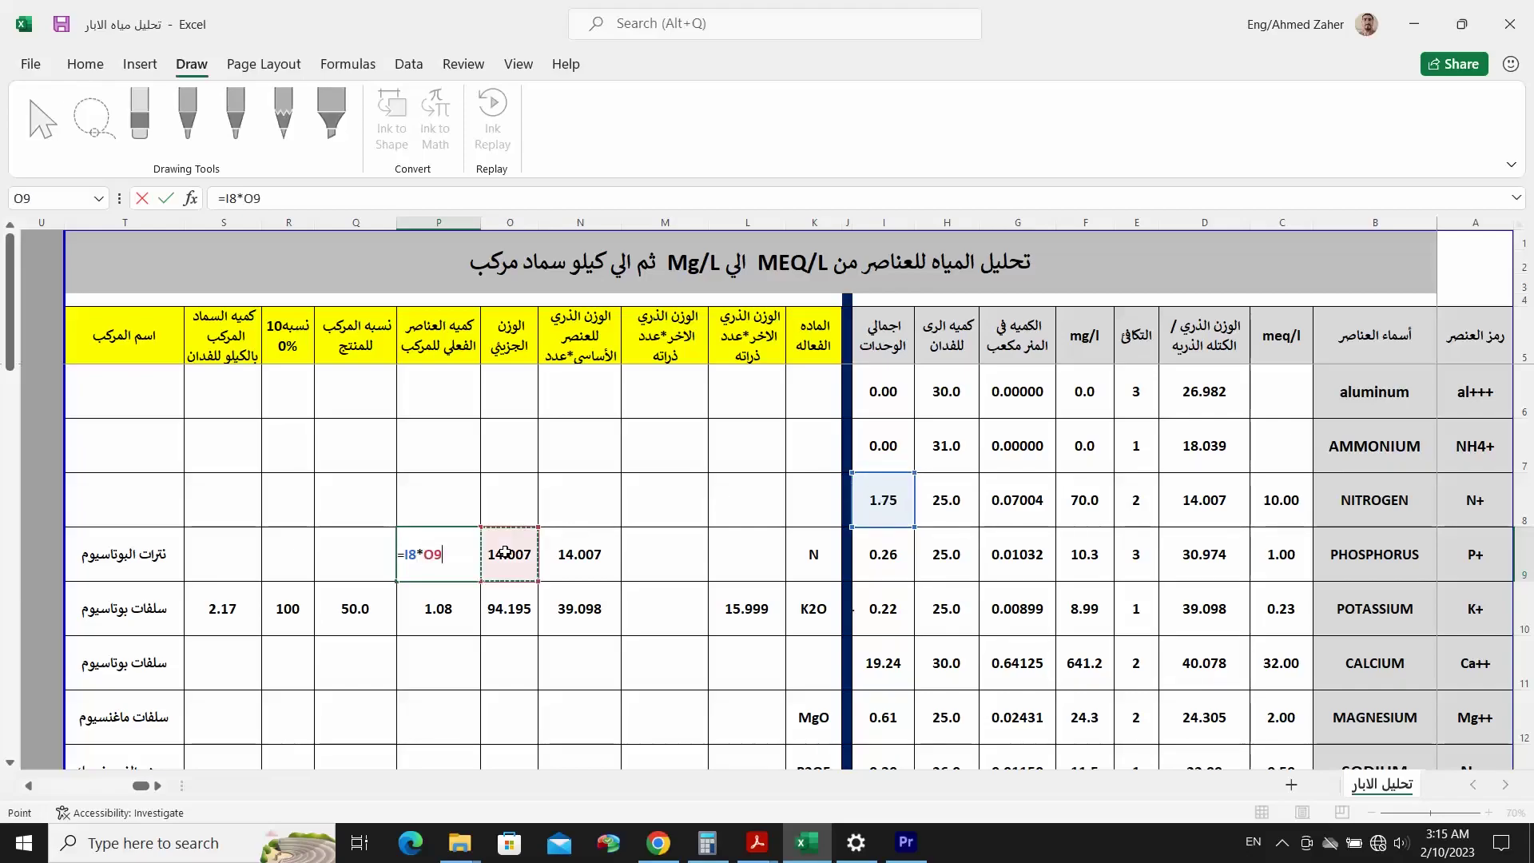
text(/)
click(579, 553)
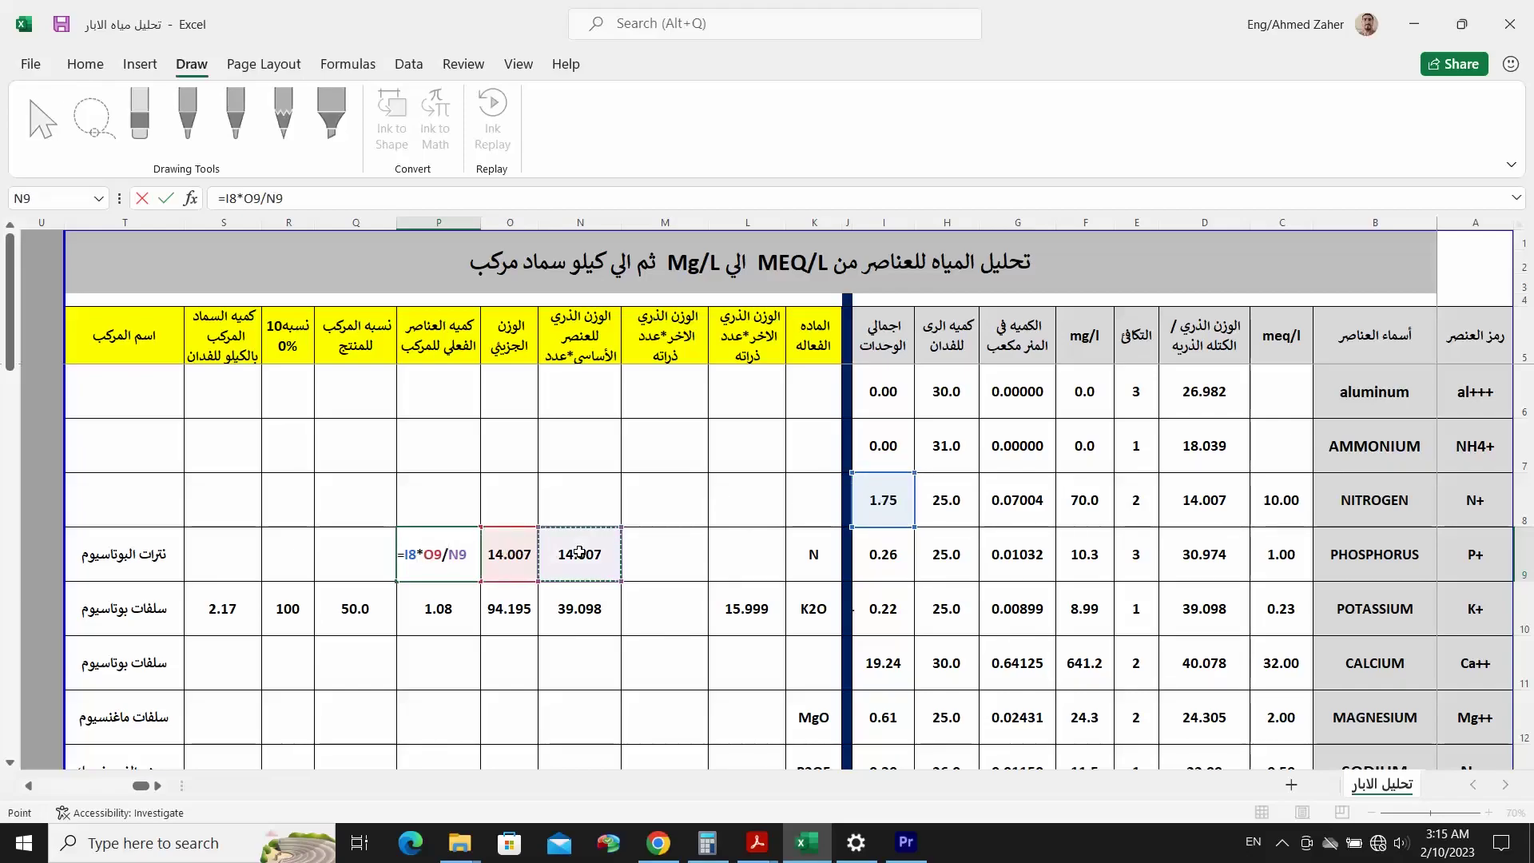
key(Return)
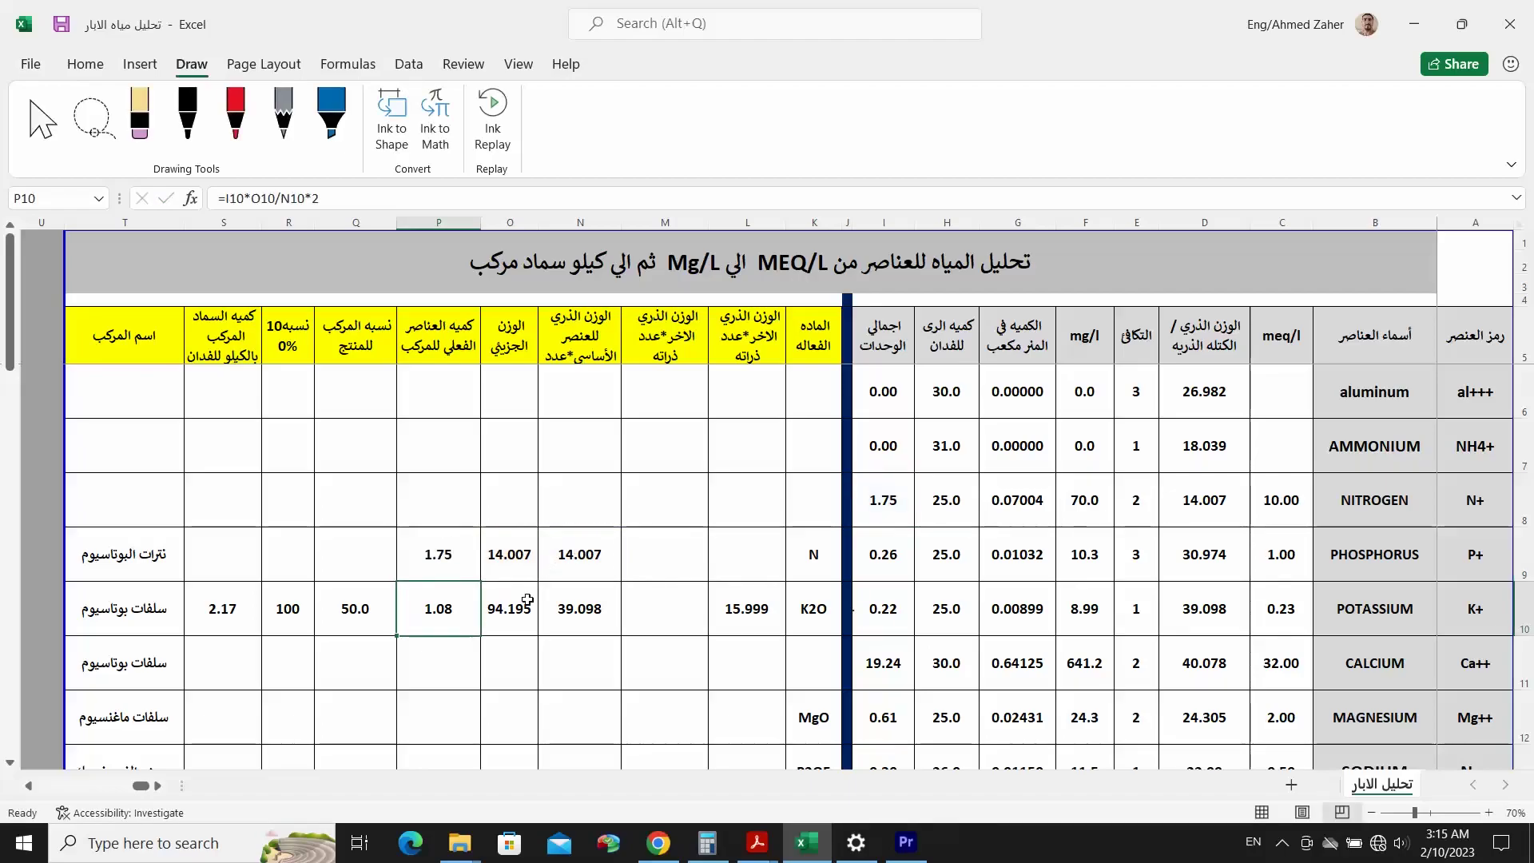
- Enter 13.5 as the compound's percentage in Q9 and 100 as the full percentage in R9
click(364, 559)
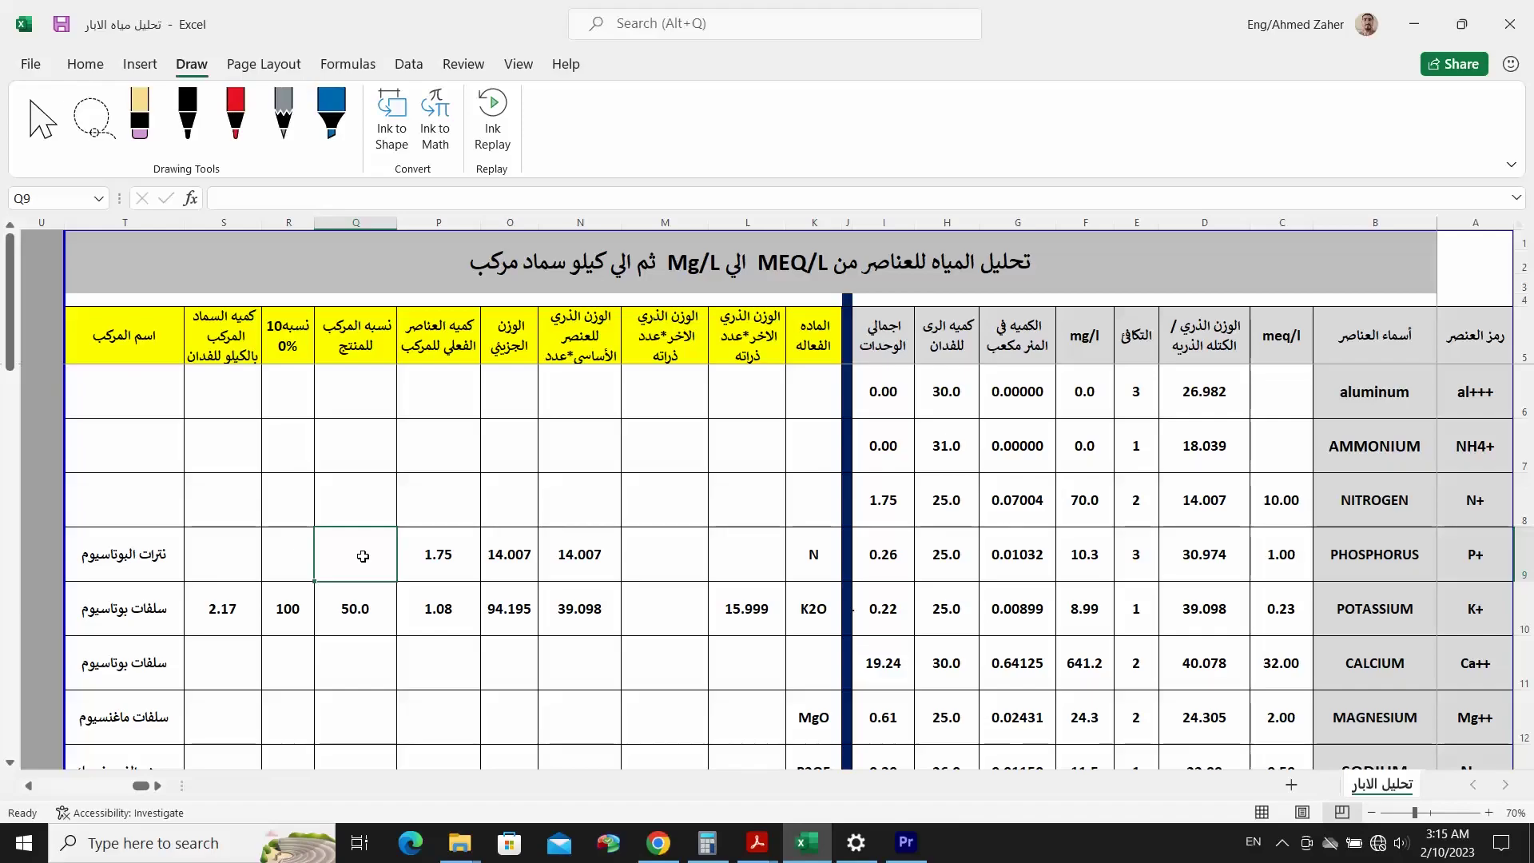
text(13.5)
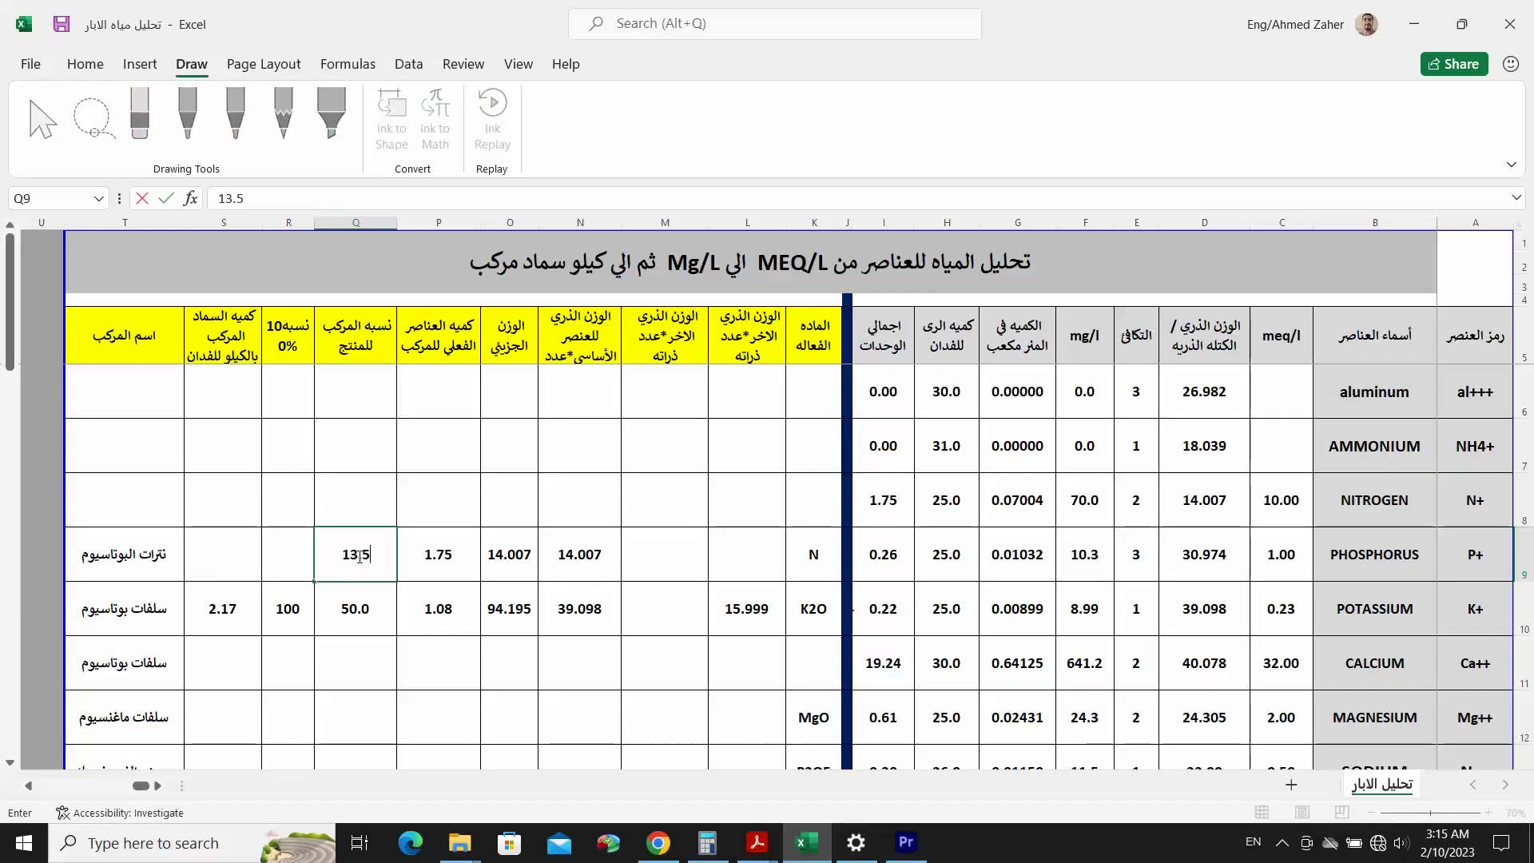
key(Tab)
text(100)
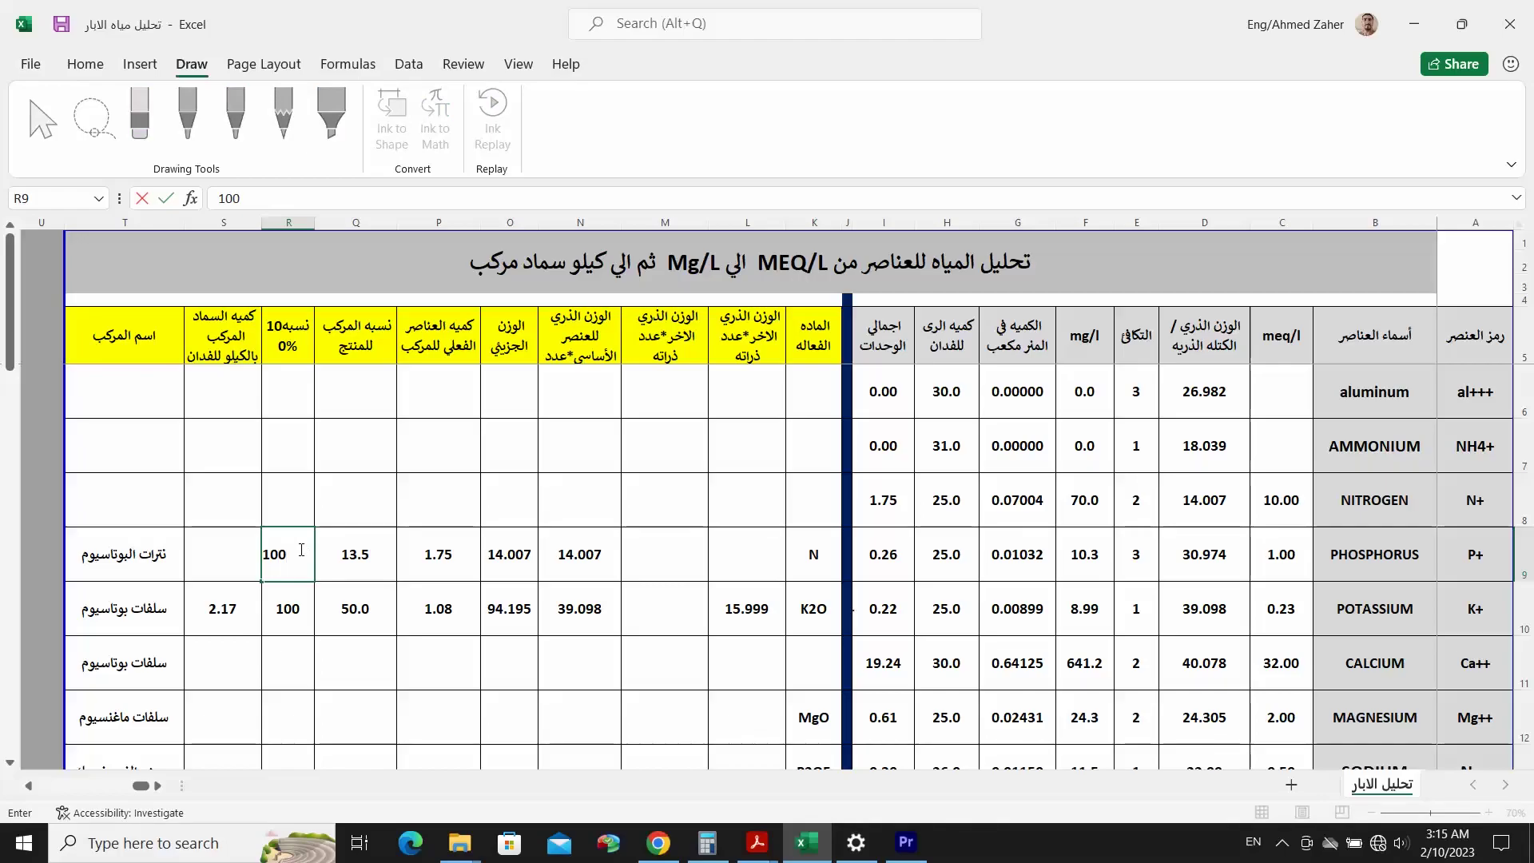
key(Tab)
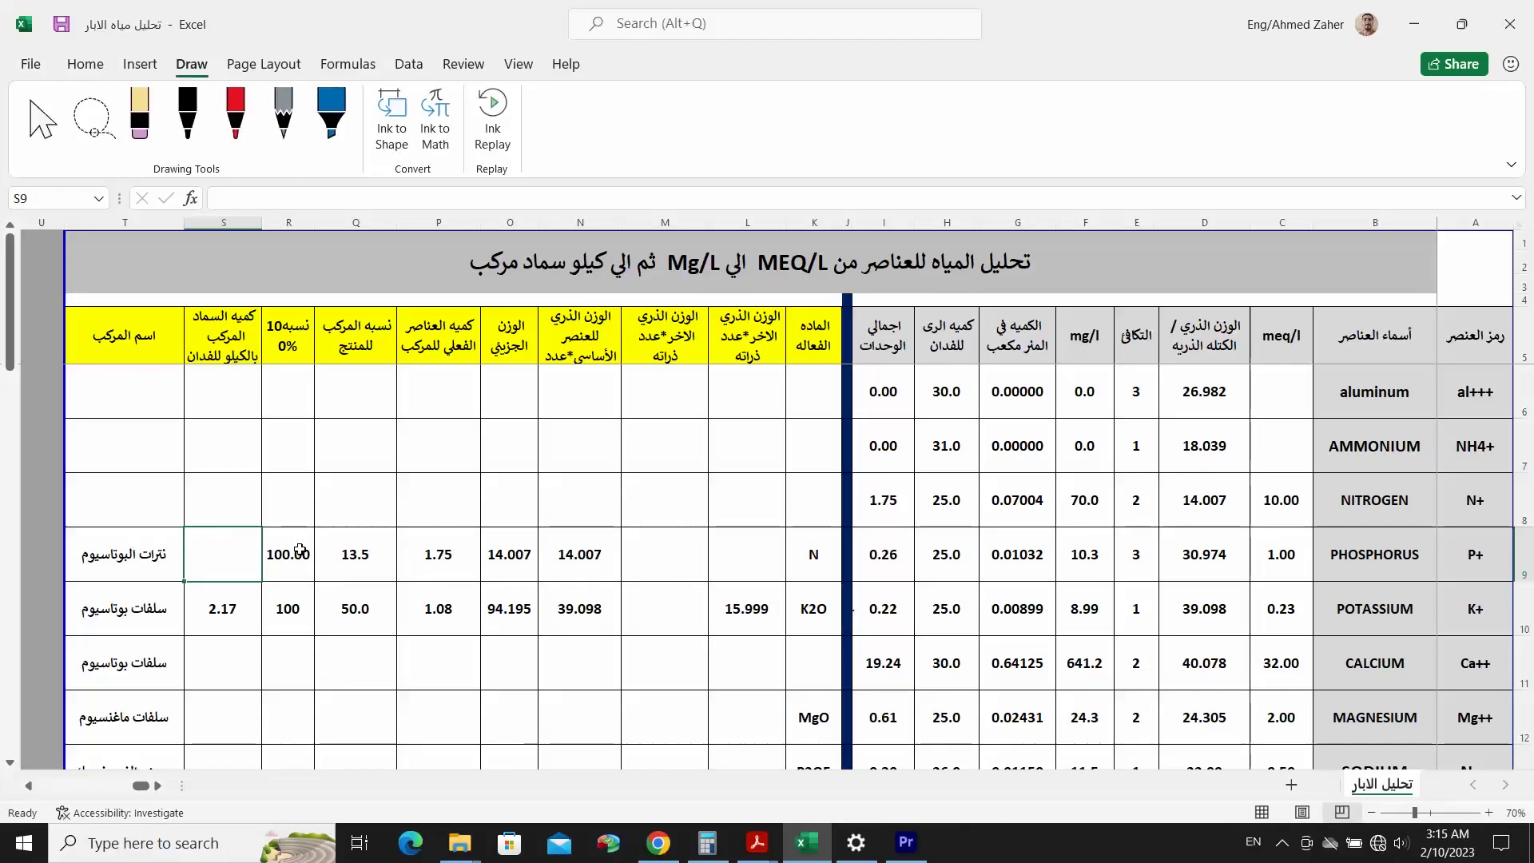
- Calculate the potassium nitrate quantity in kilograms per feddan in S9 with =P9/Q9*R9
text(=)
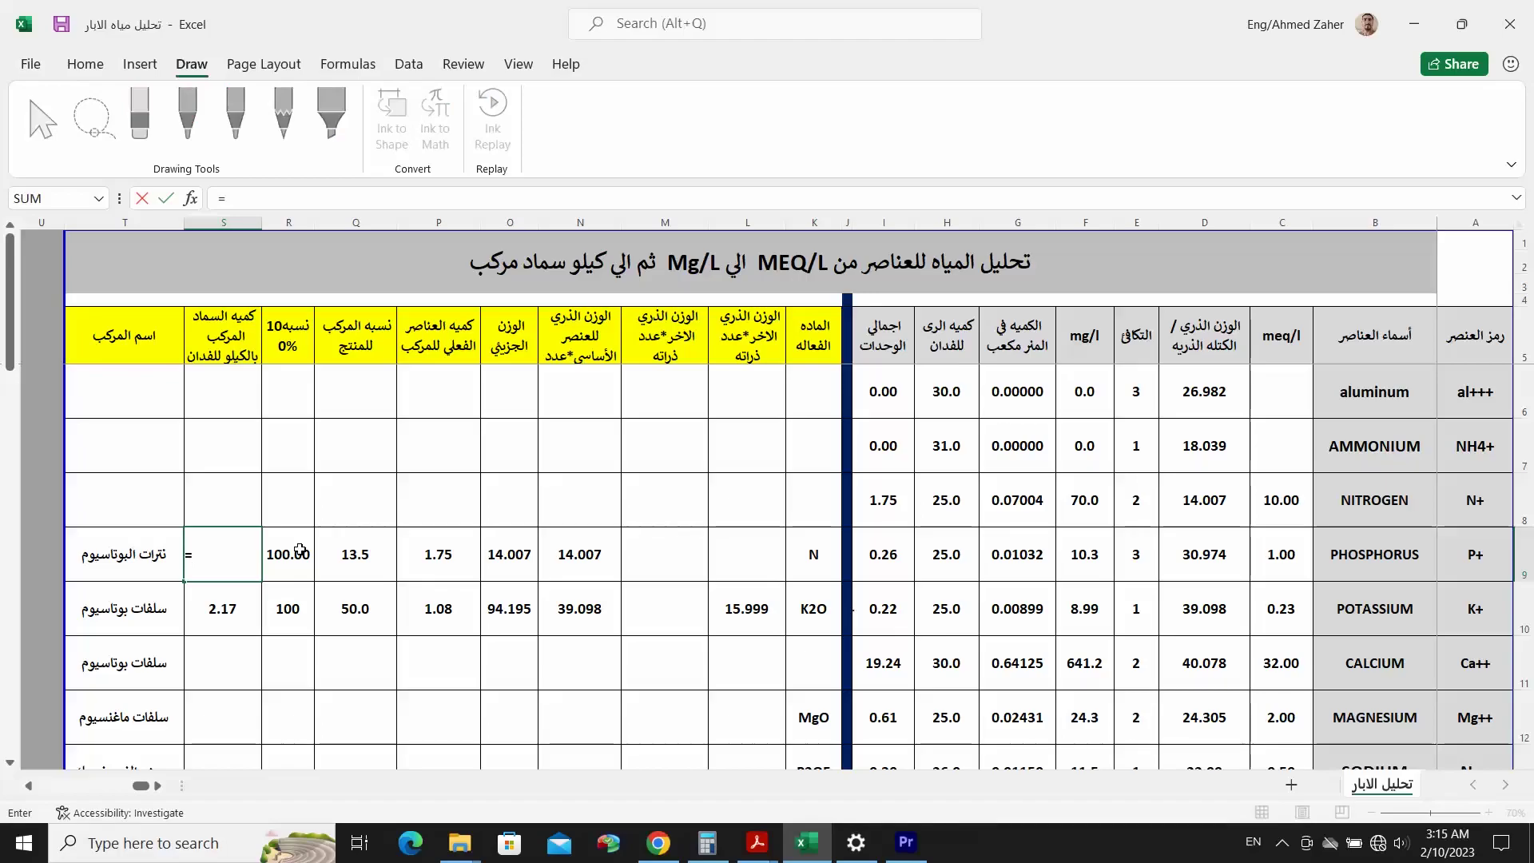
key(Left)
key(Left)
key(Left)
text(/)
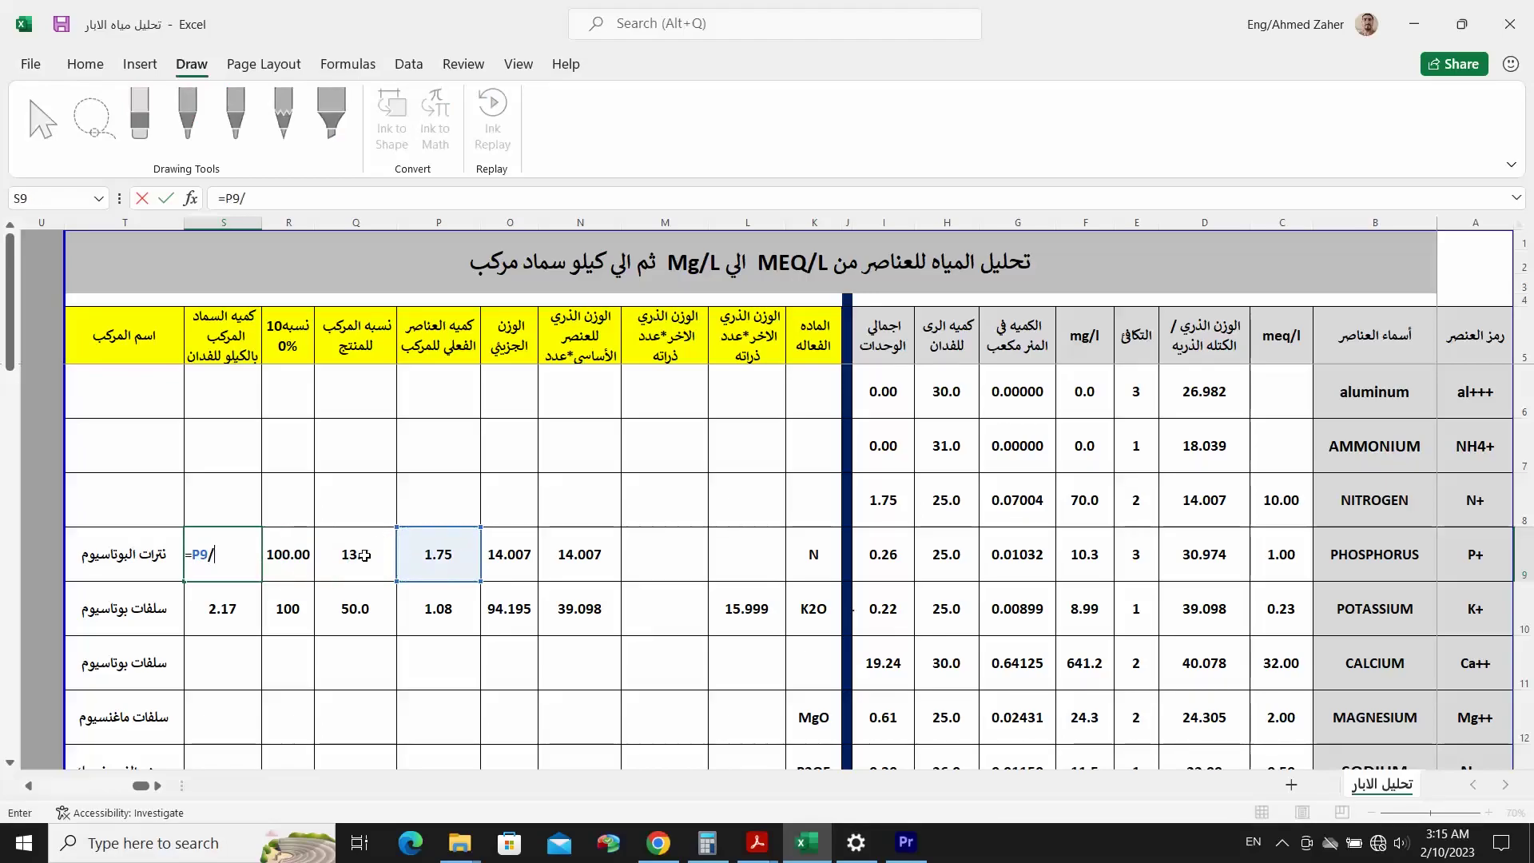
click(355, 557)
text(*)
click(291, 554)
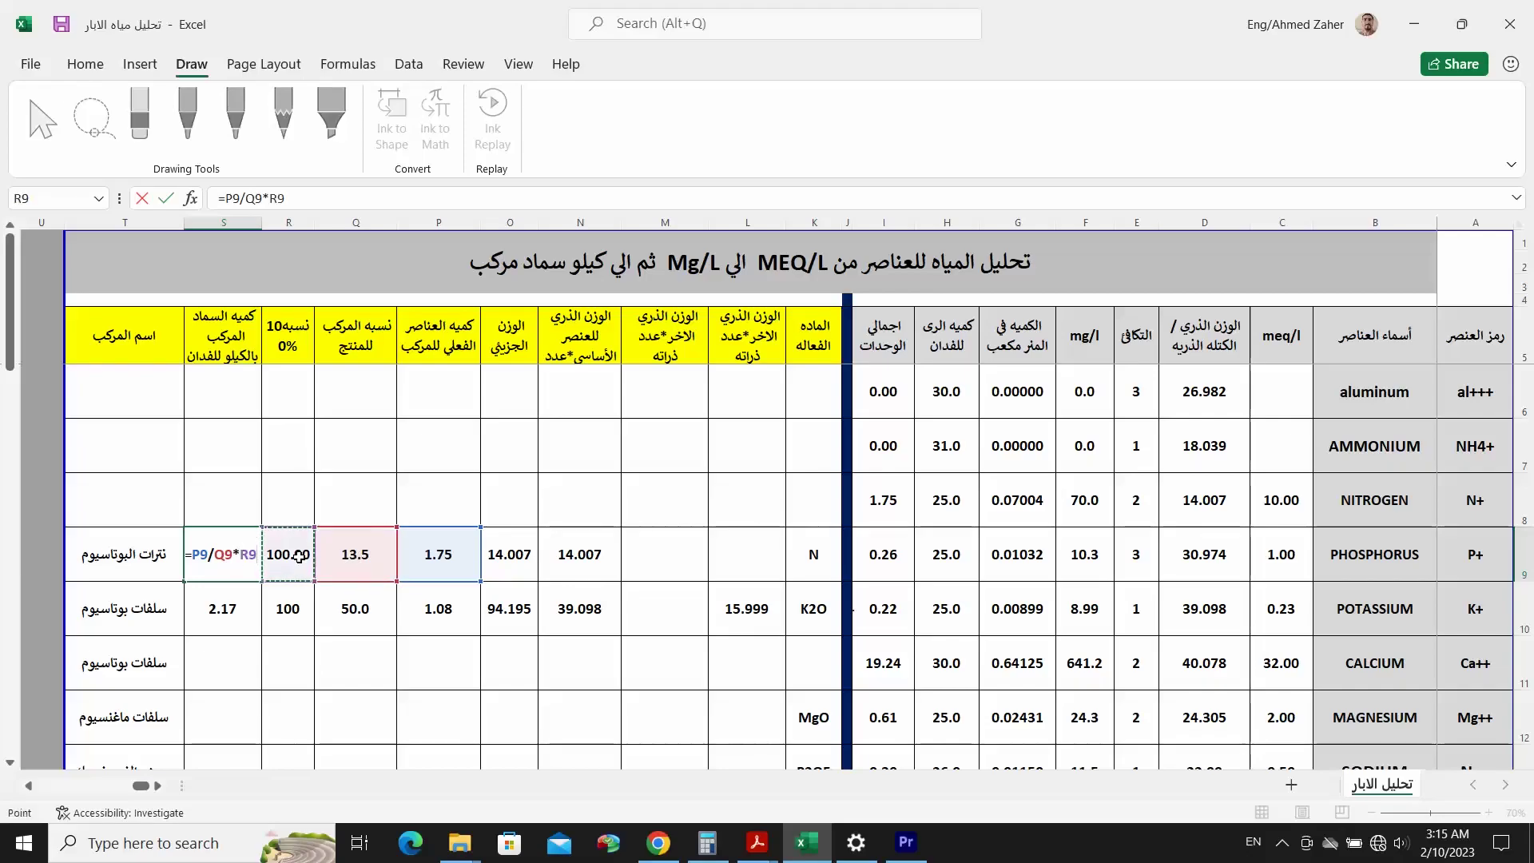
key(Return)
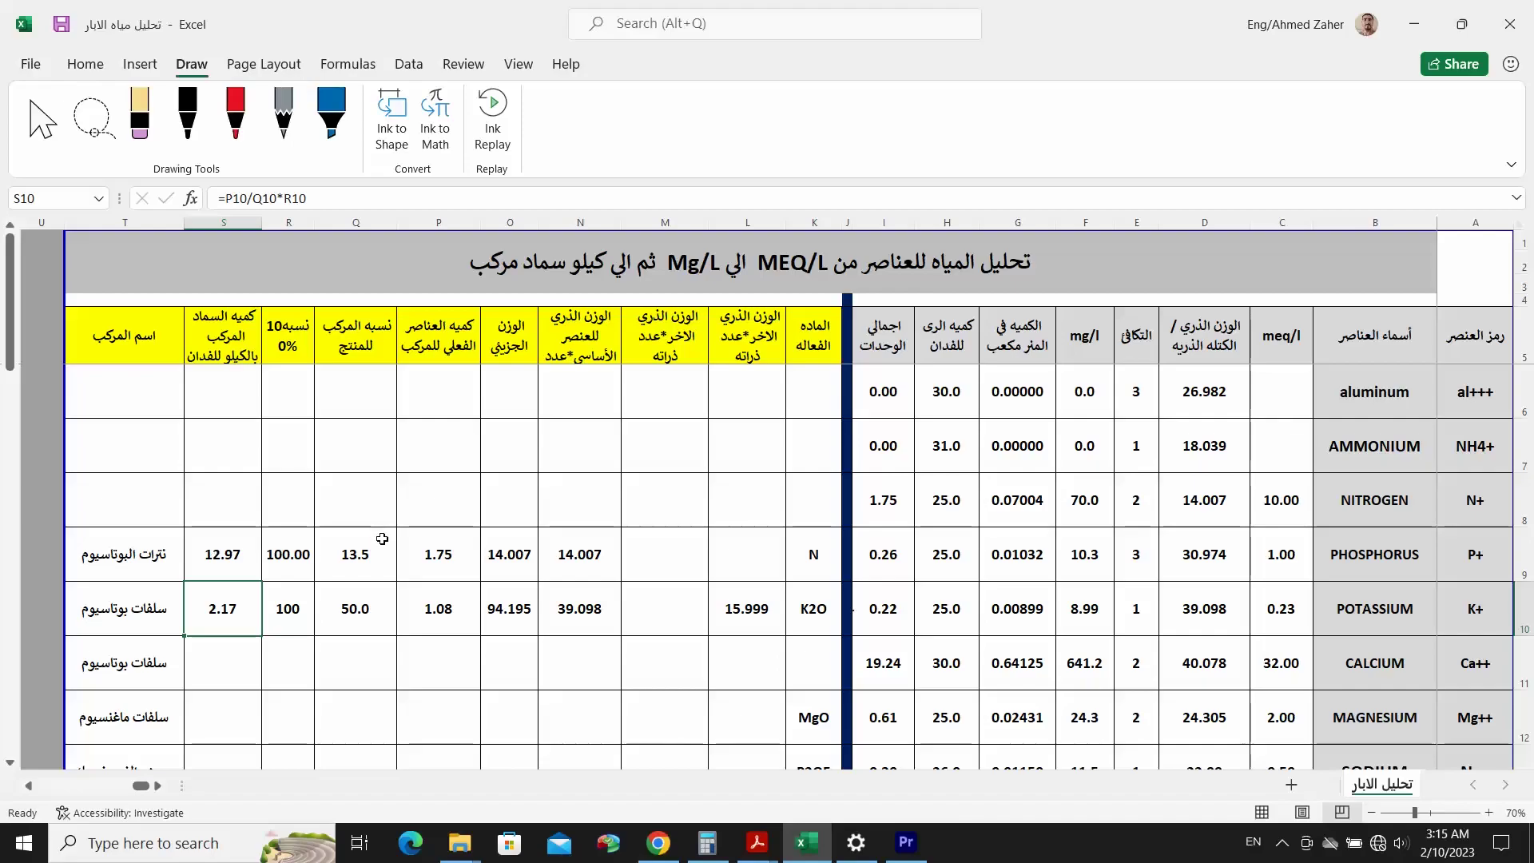
click(500, 552)
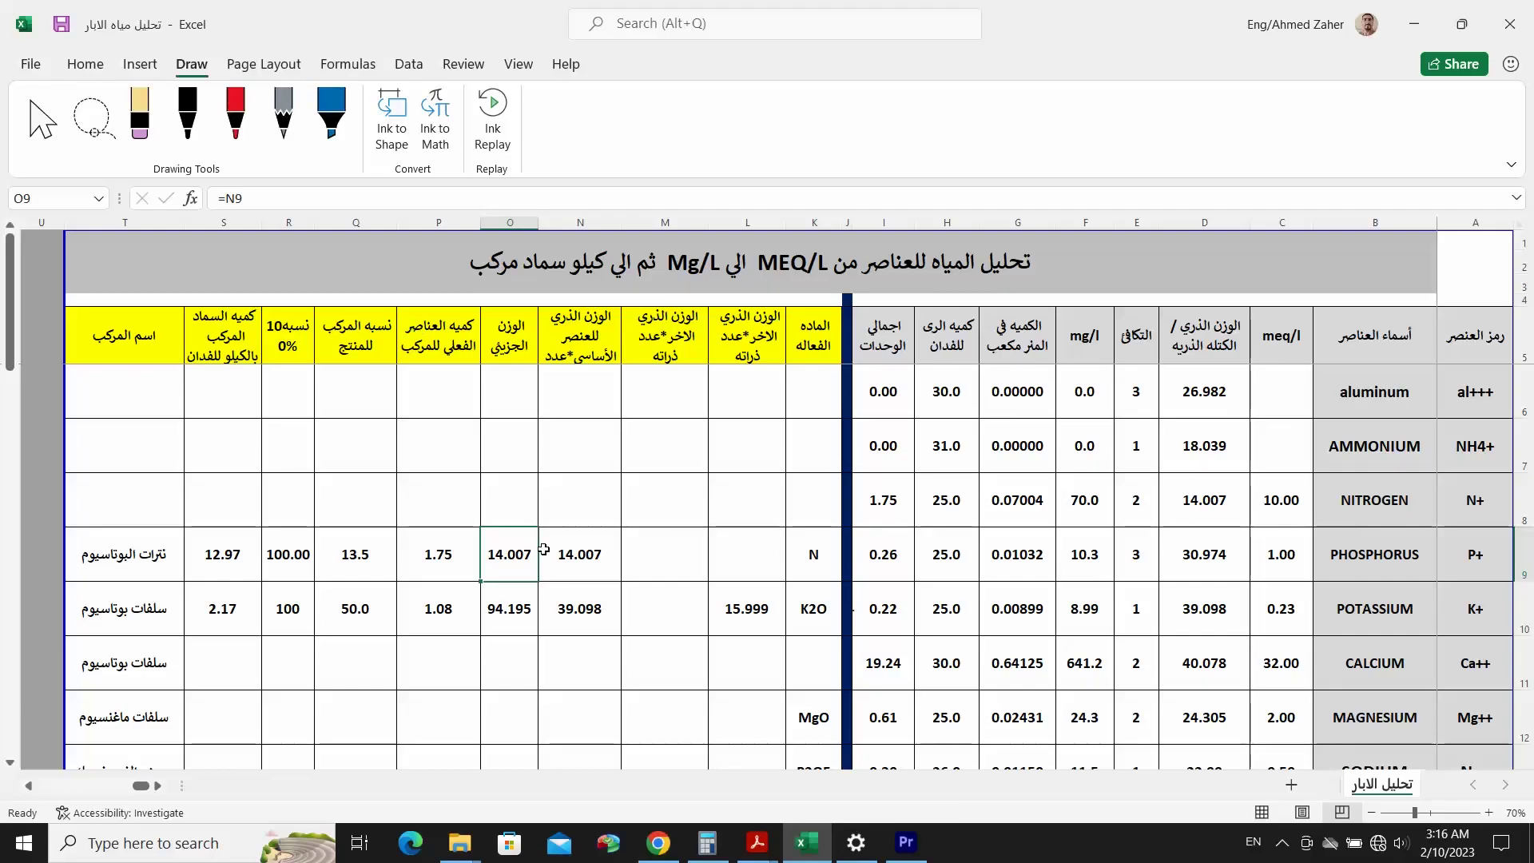
mouse_move(510, 392)
mouse_down()
mouse_move(509, 501)
mouse_move(511, 391)
mouse_up()
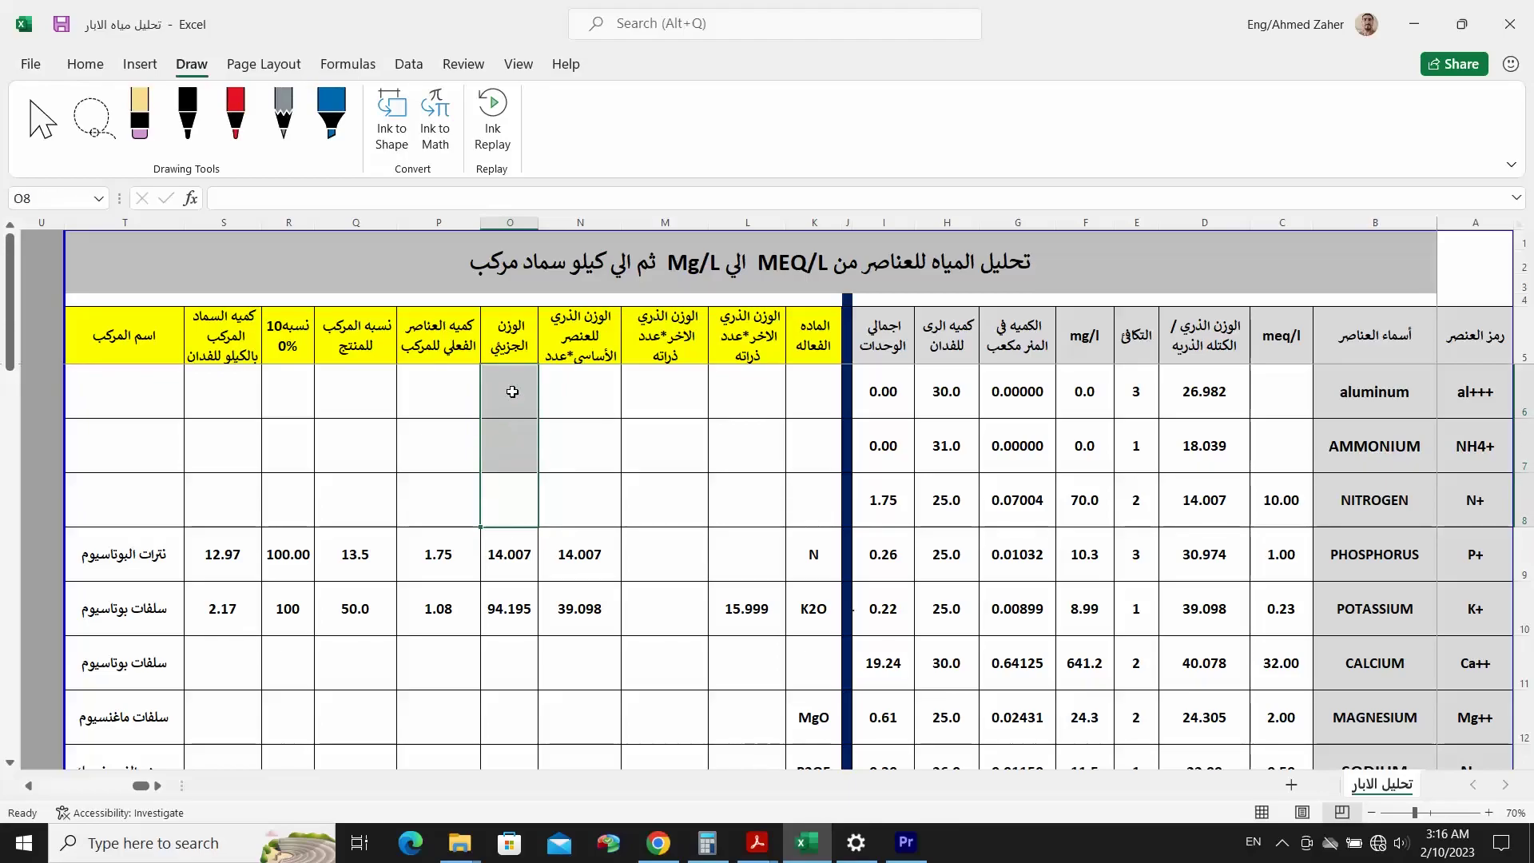
- Enter SO4 as the active substance in K11 for the second potassium sulfate row
click(817, 665)
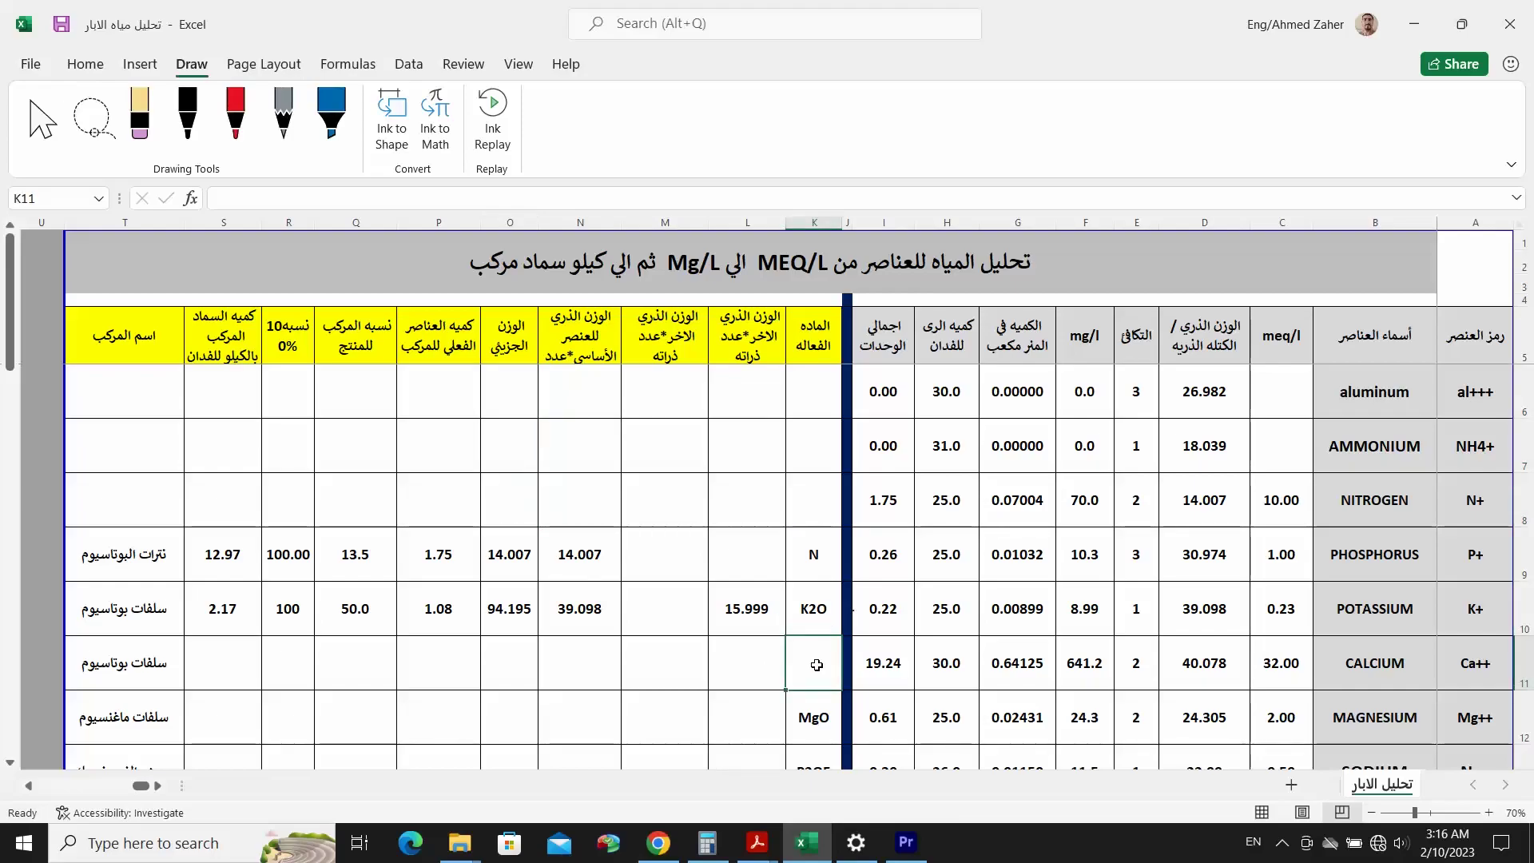
text(SO)
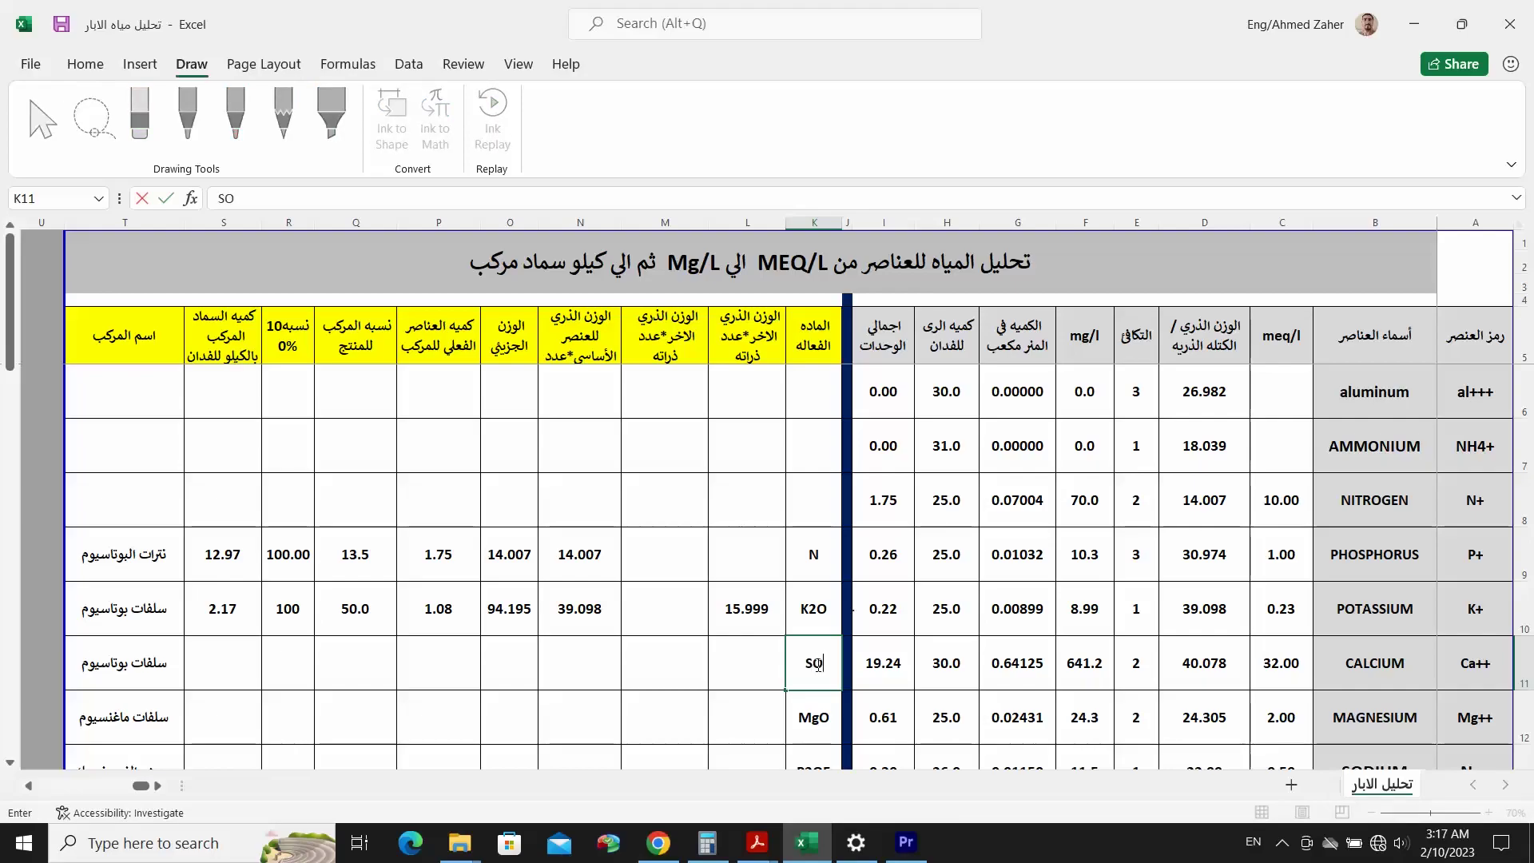
text(4)
key(Tab)
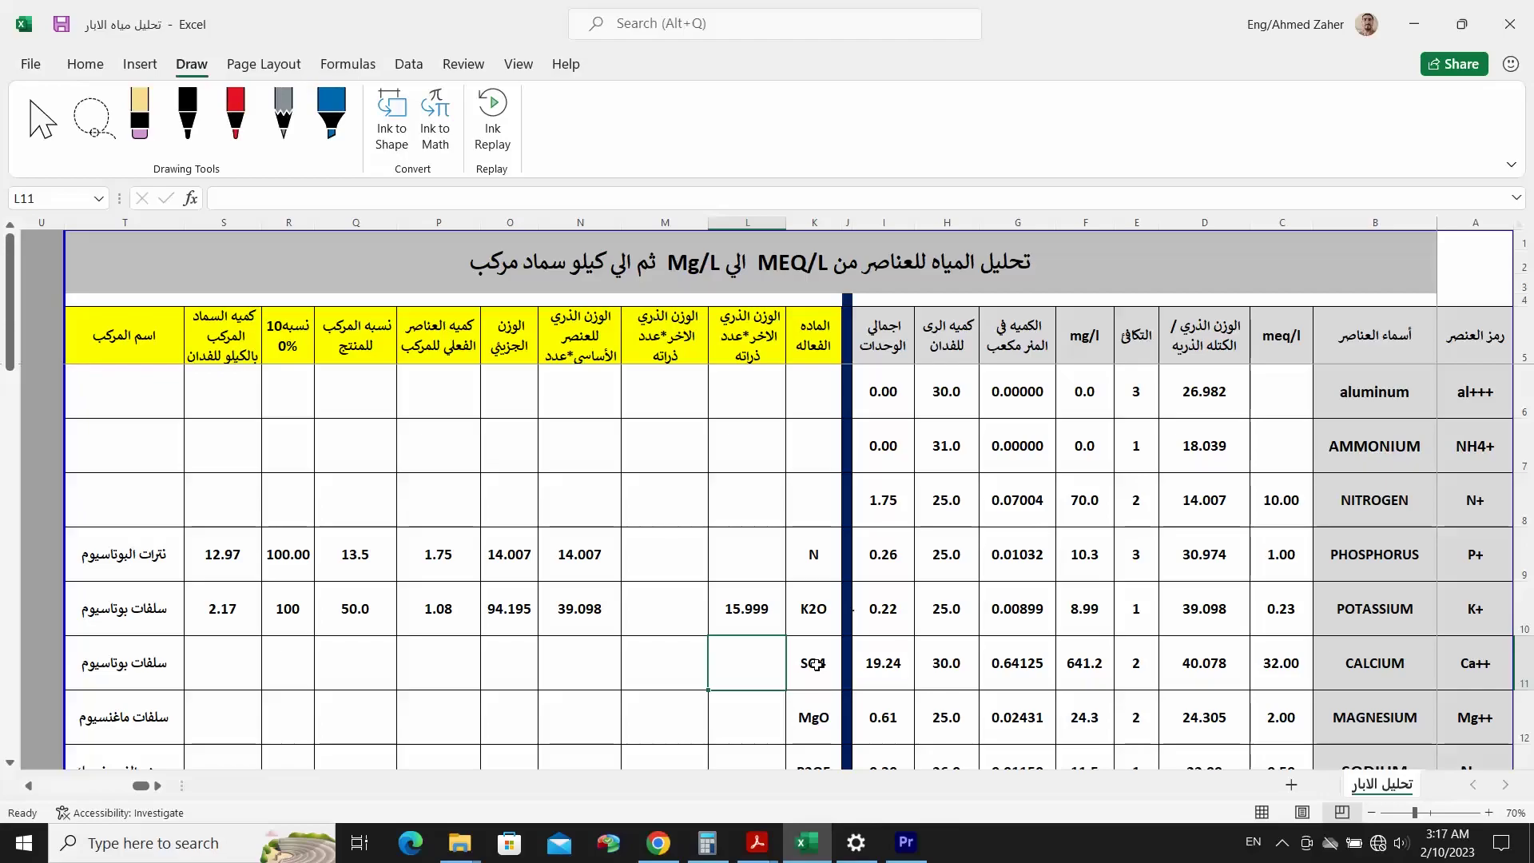
- Set the SO4 row's oxygen atomic weight in L11 to =L10
text(=)
key(Up)
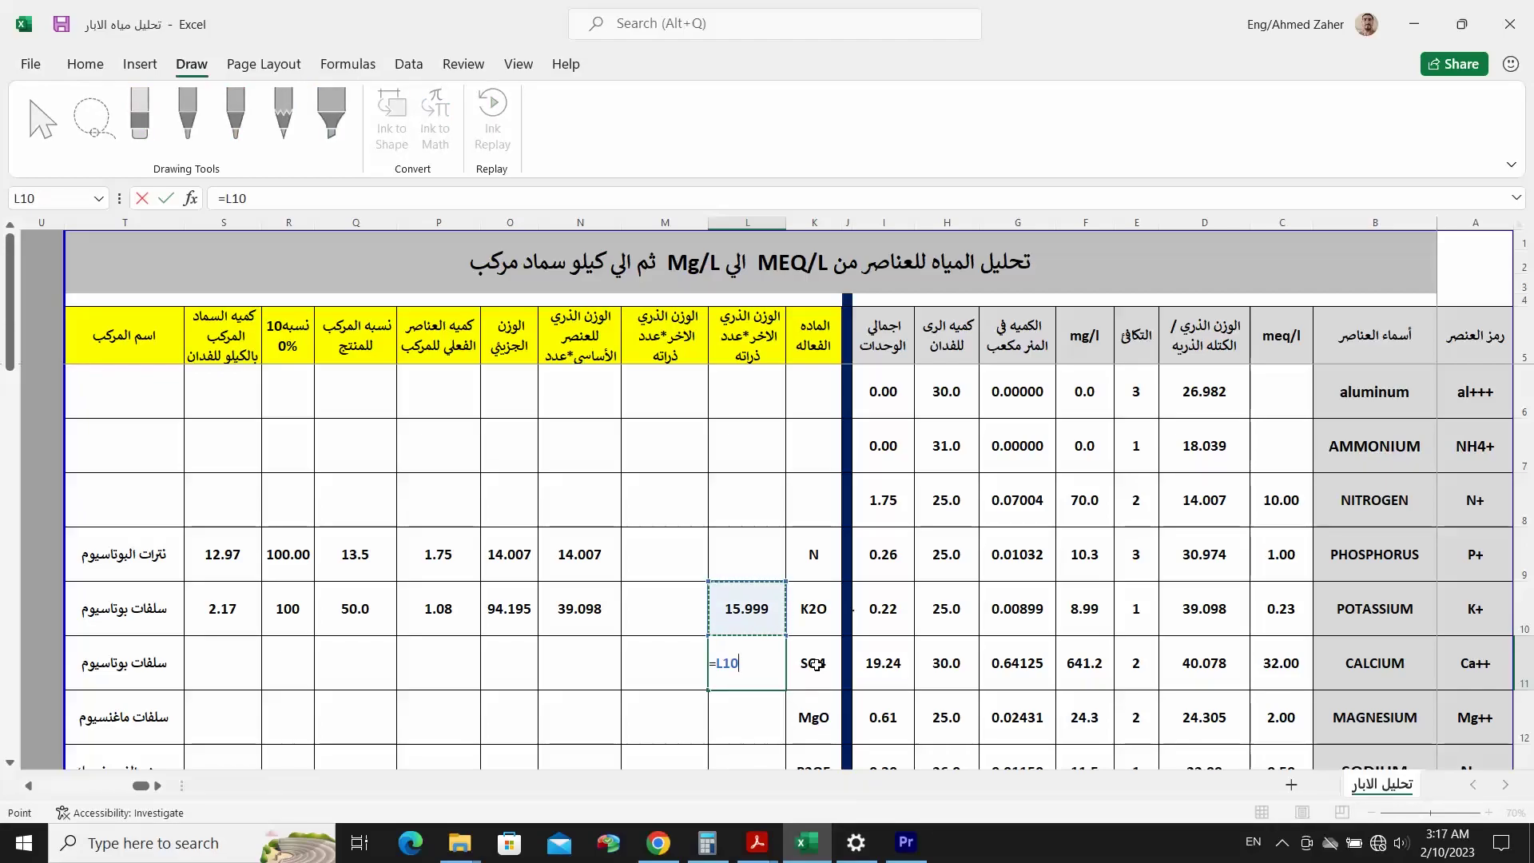
key(Return)
key(Left)
key(Left)
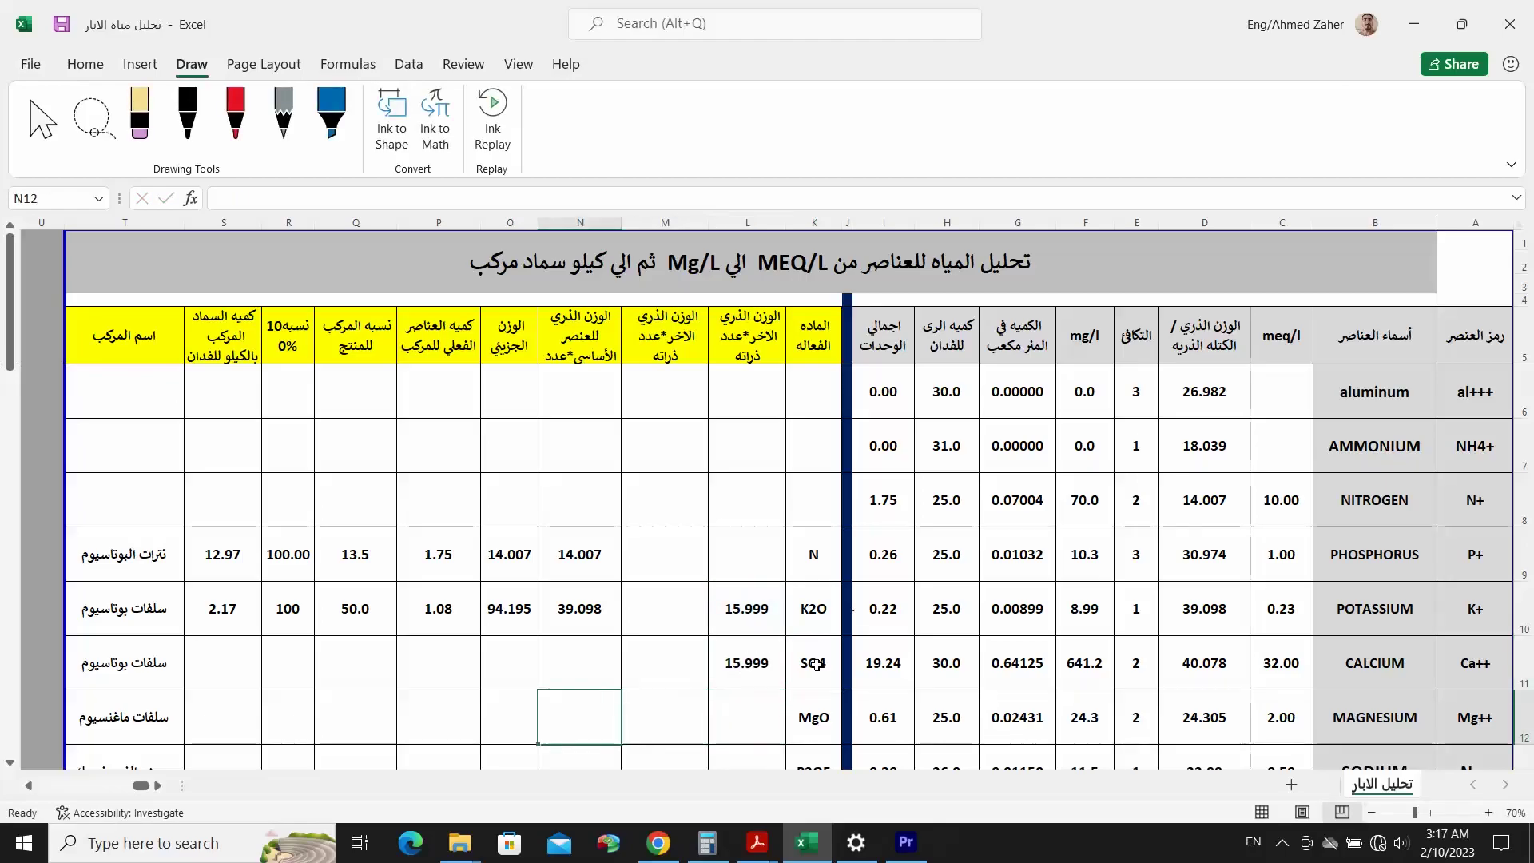
- Set the SO4 row's main-element atomic weight in N11 to sulfur's atomic weight with =D14
key(Up)
text(=)
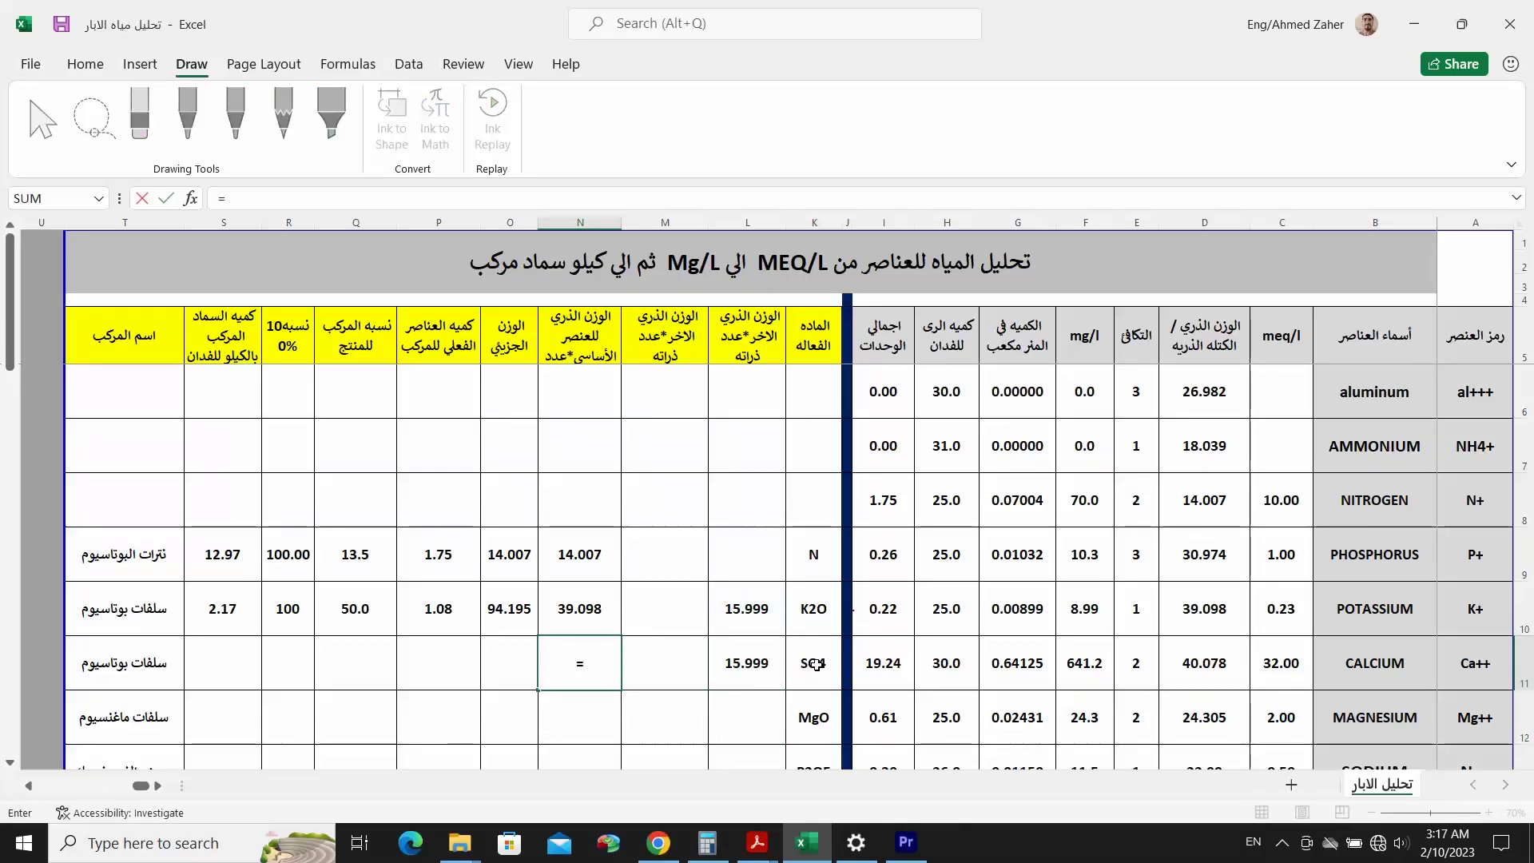
scroll(1238, 636, down, 2)
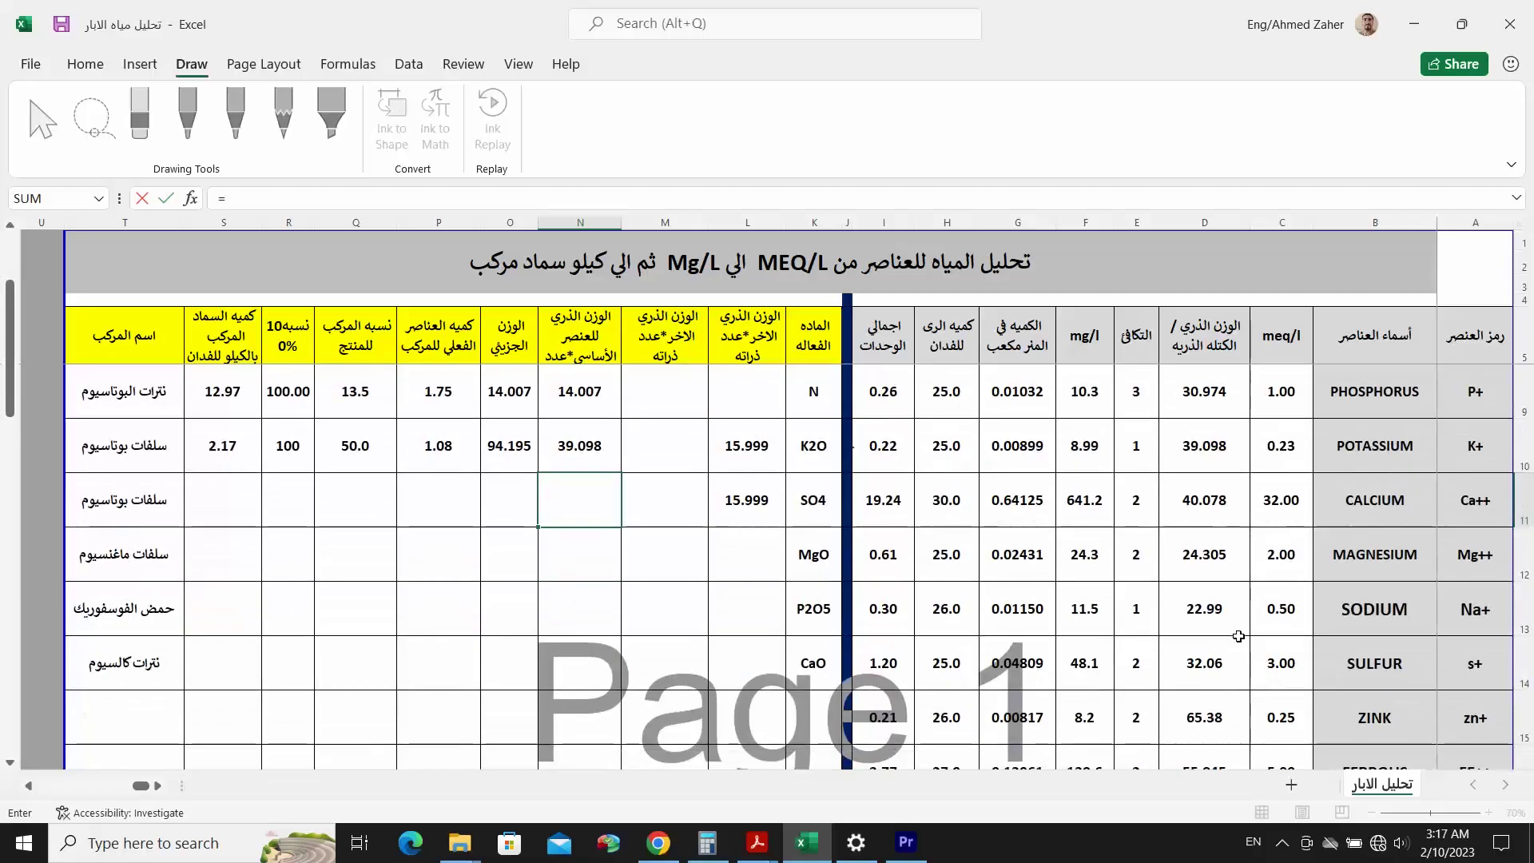
click(1205, 503)
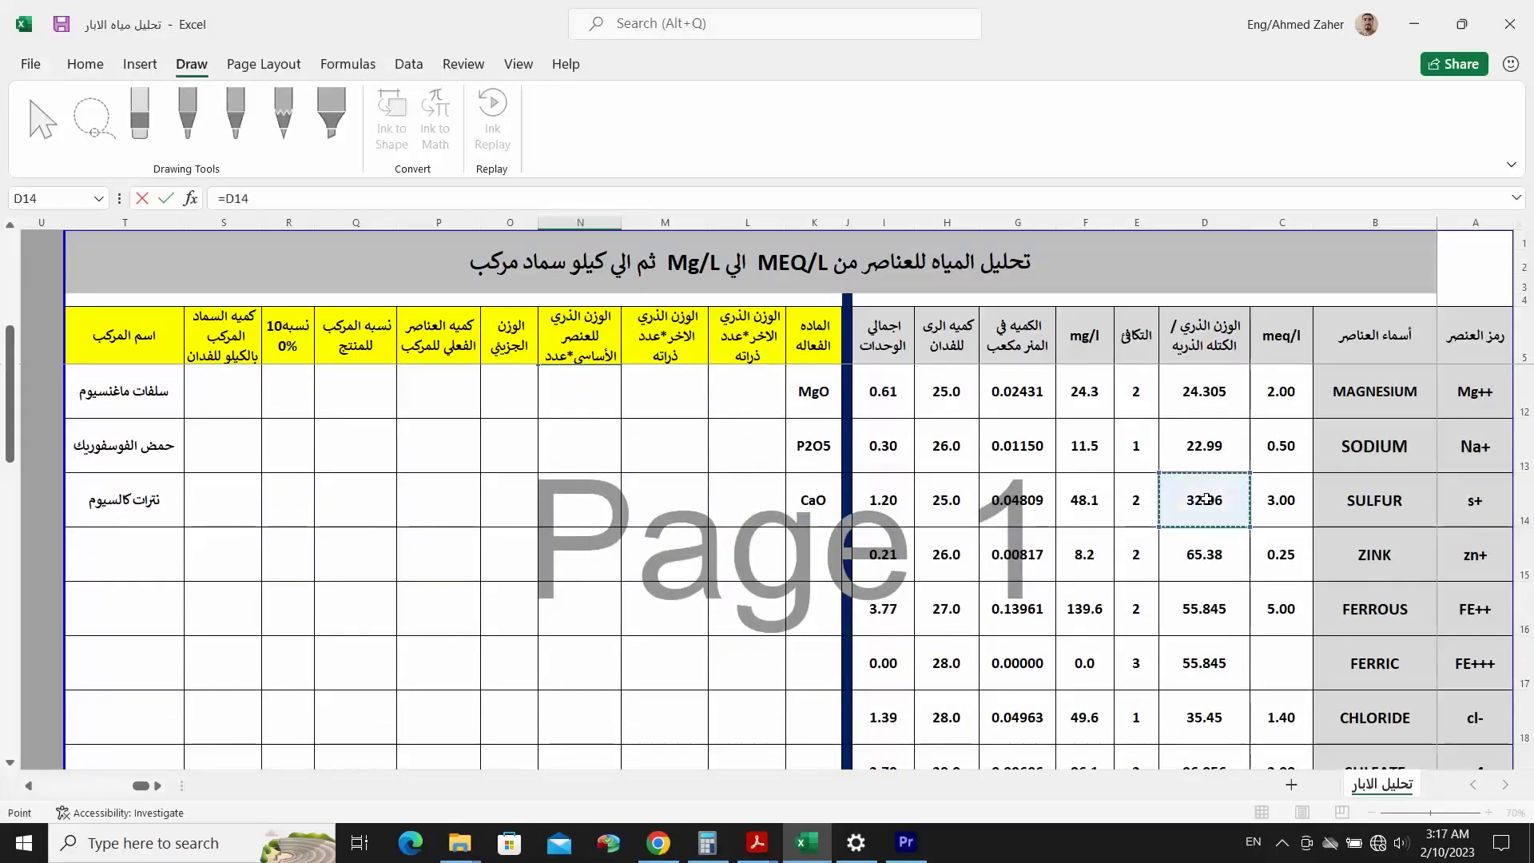
scroll(1206, 507, up, 2)
scroll(1206, 507, down, 1)
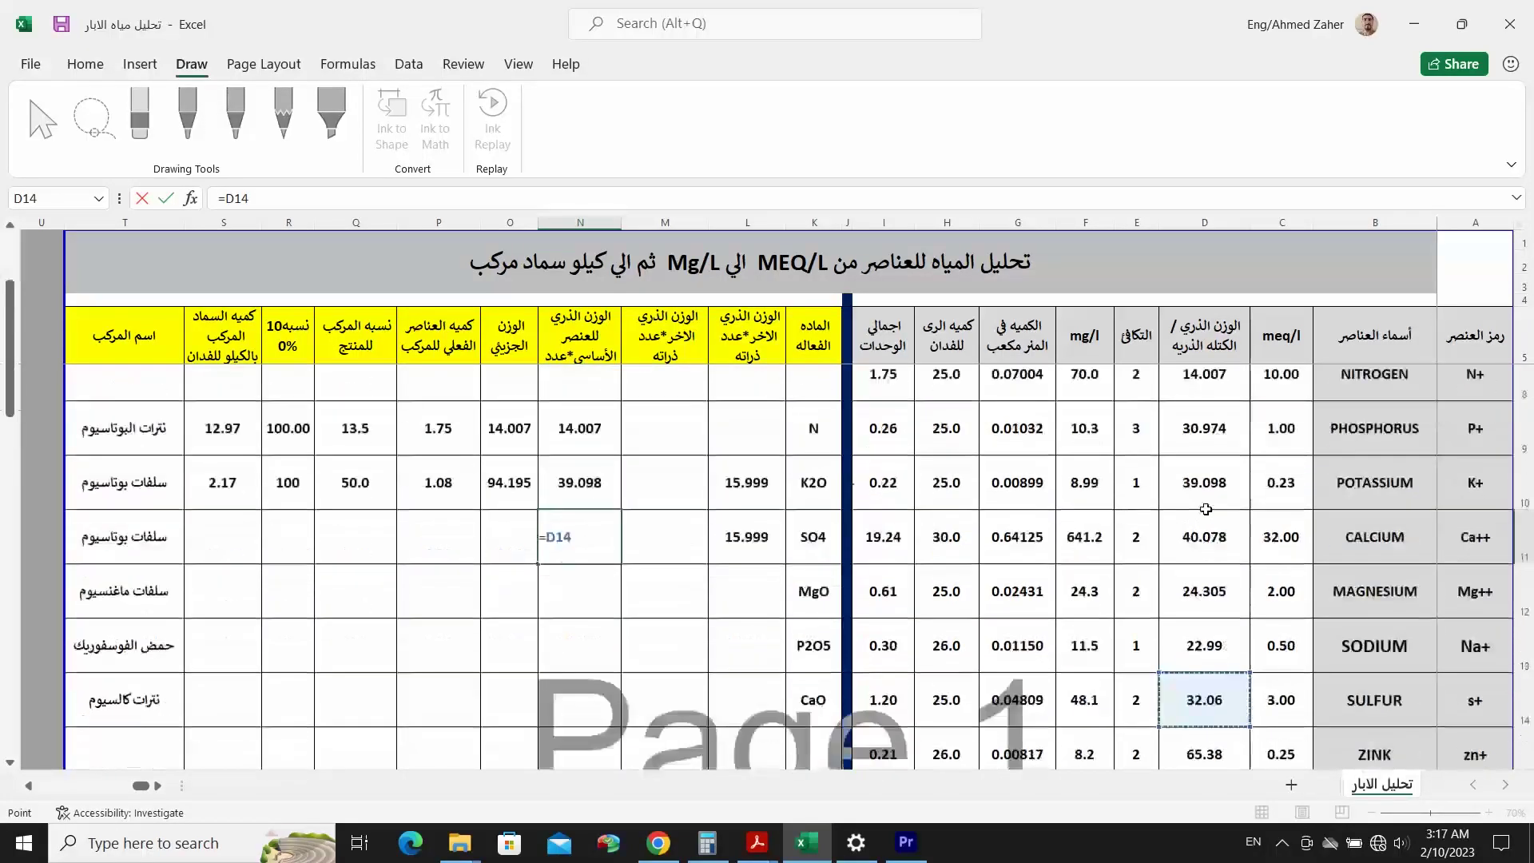
key(Return)
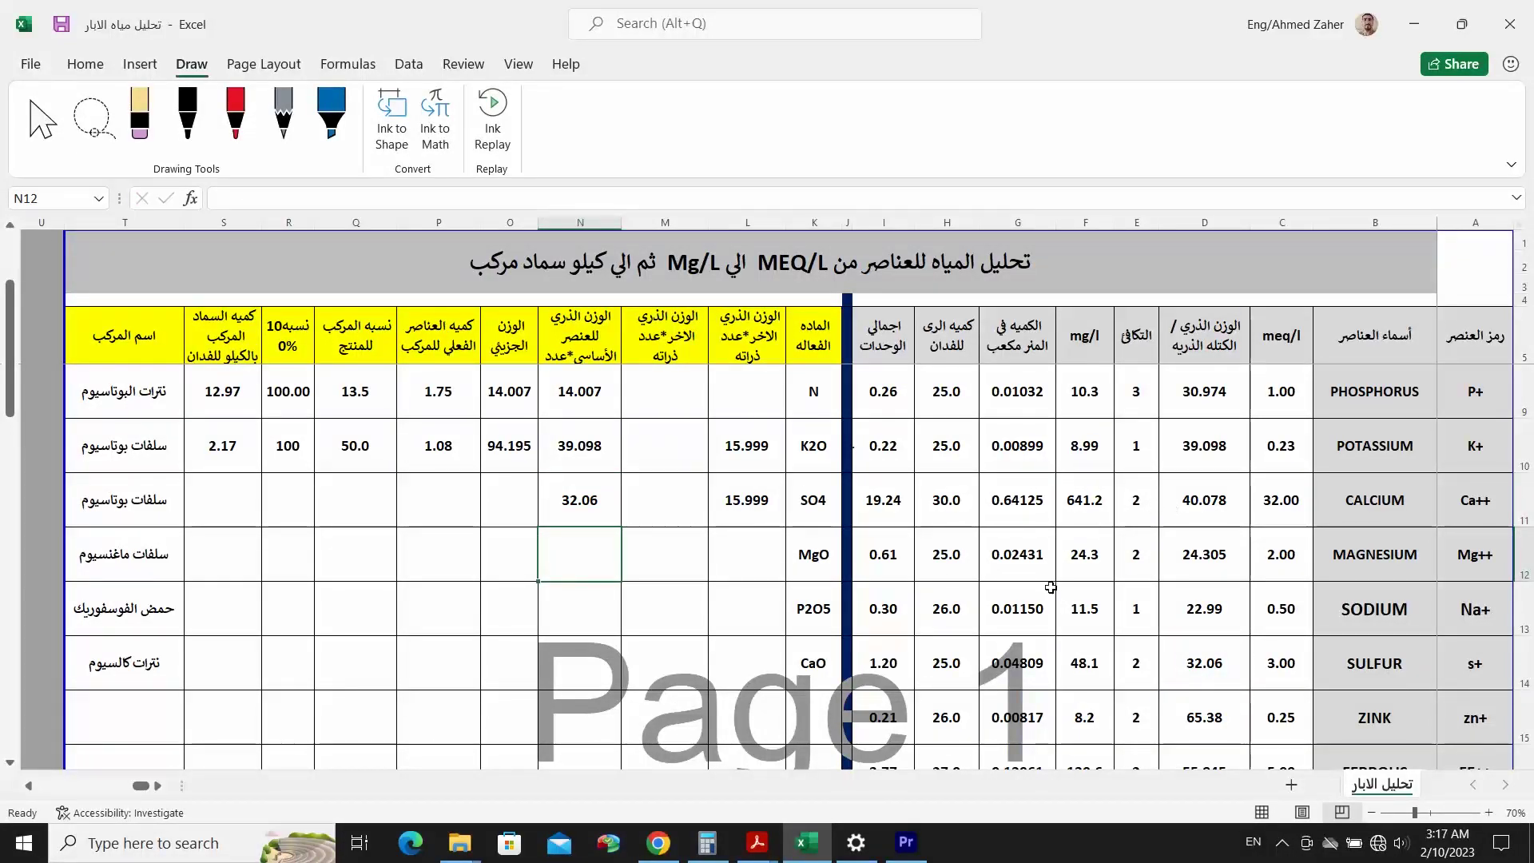
- Calculate SO4's molecular weight in O11 by adding N11 to L11 multiplied by the four oxygen atoms
click(513, 499)
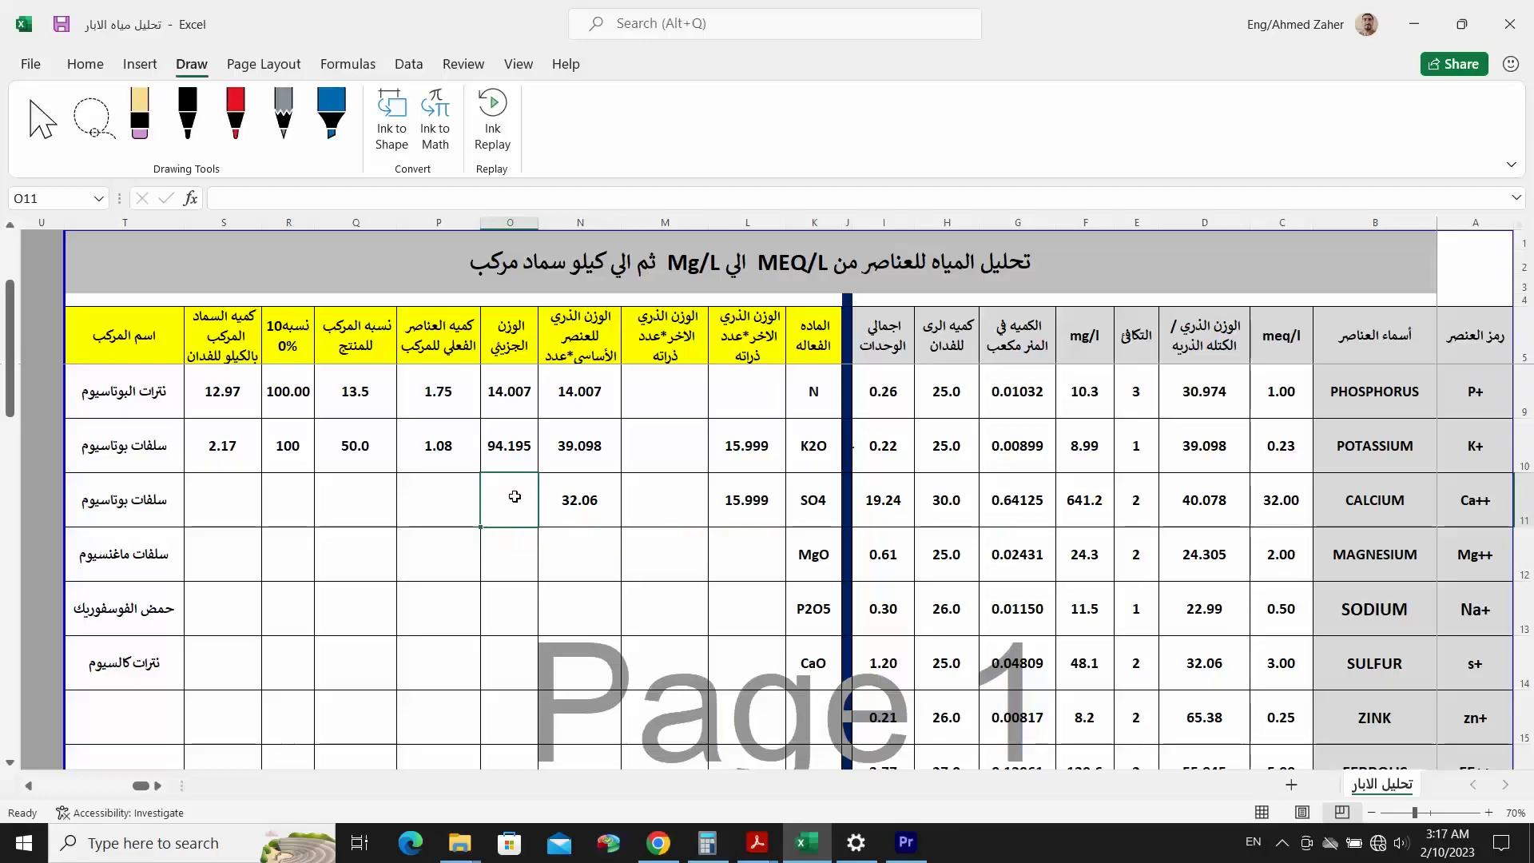
text(=)
click(582, 496)
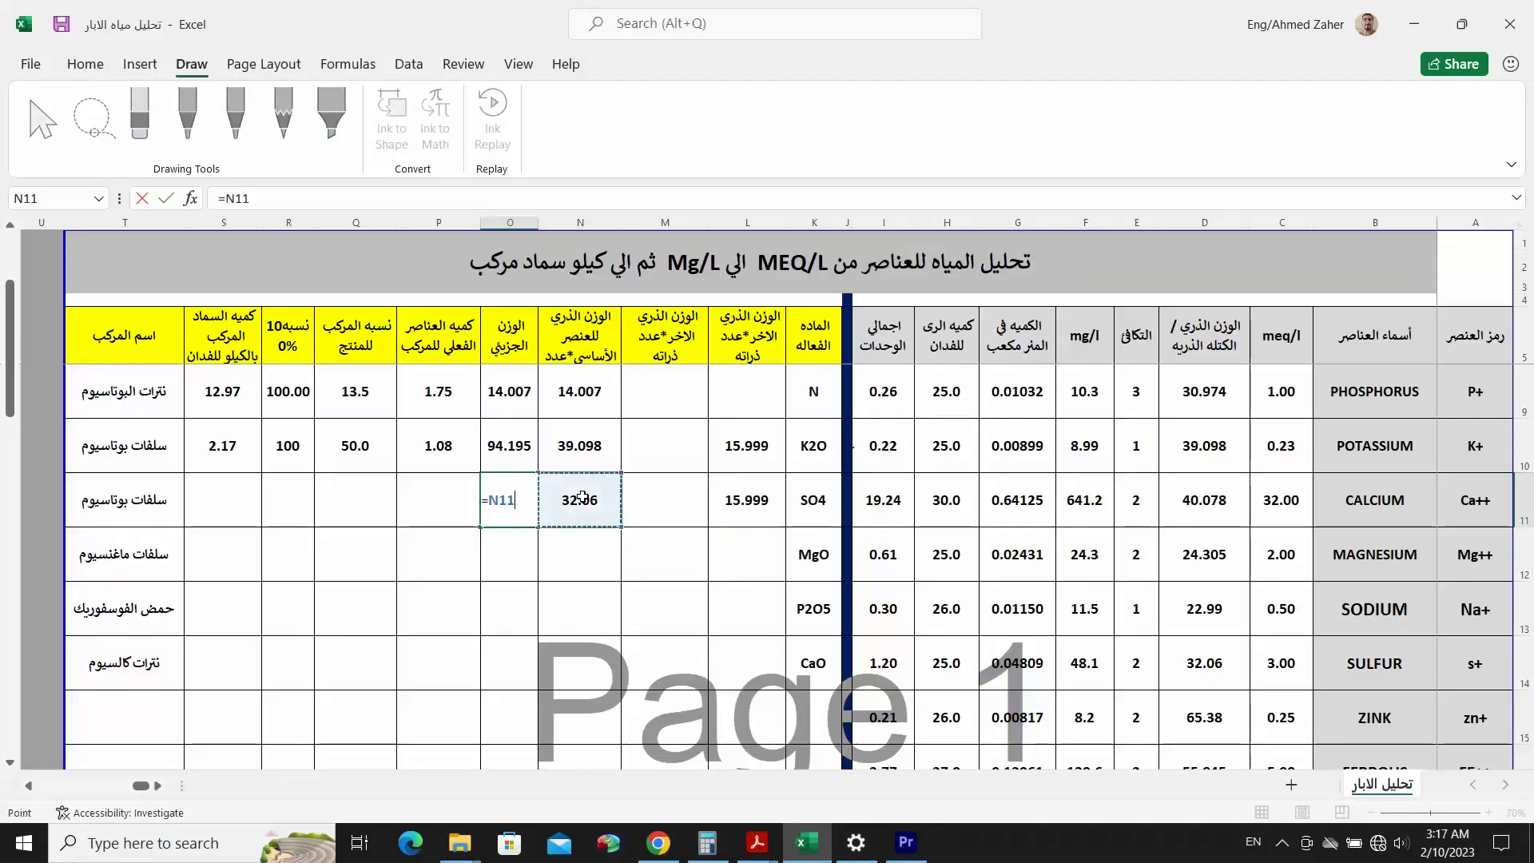
text(+)
click(733, 496)
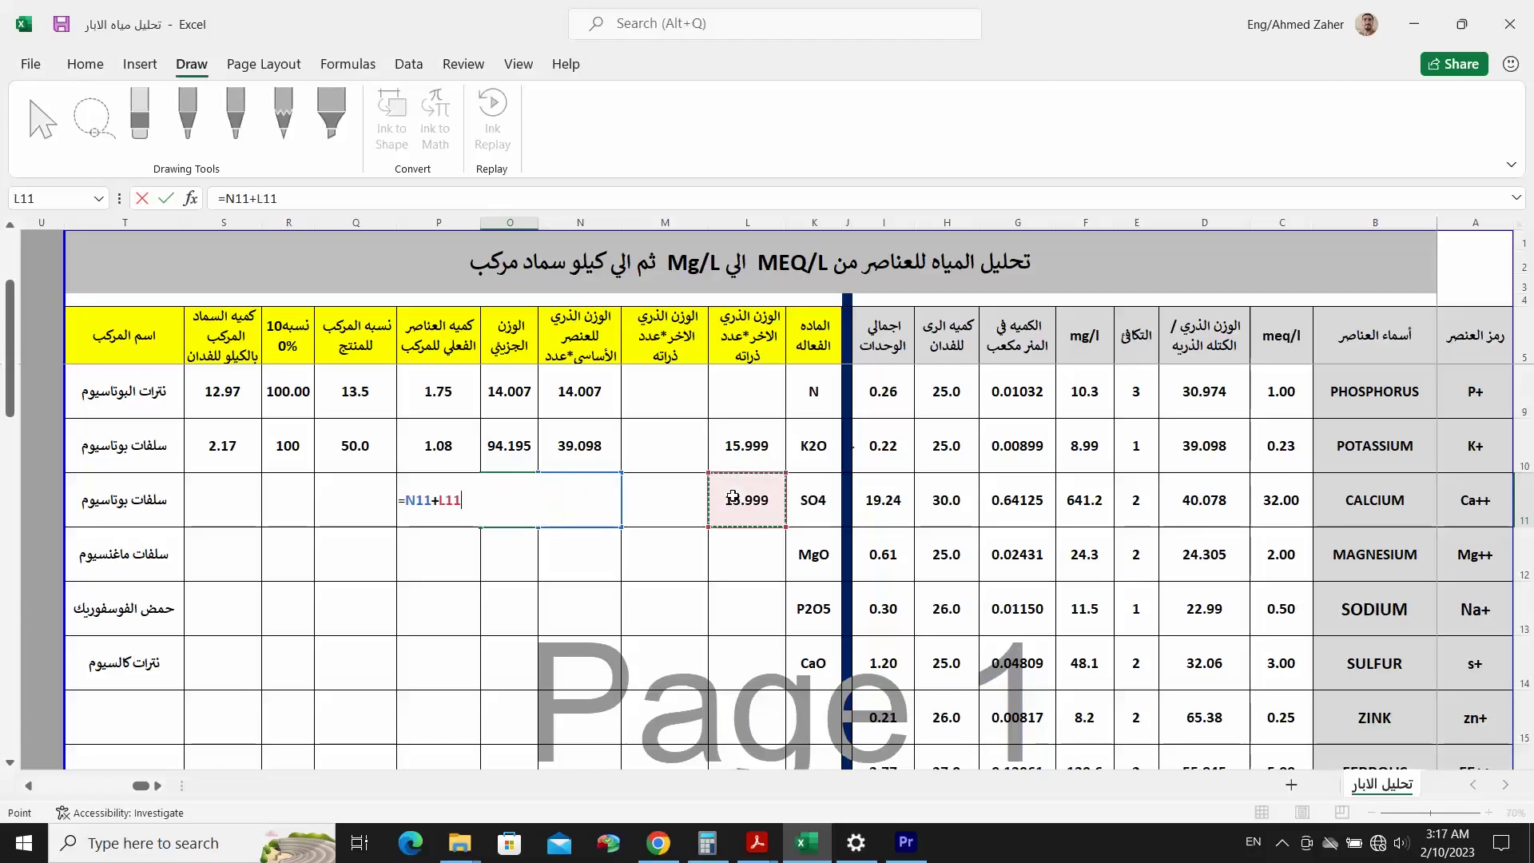
text(*)
key(Return)
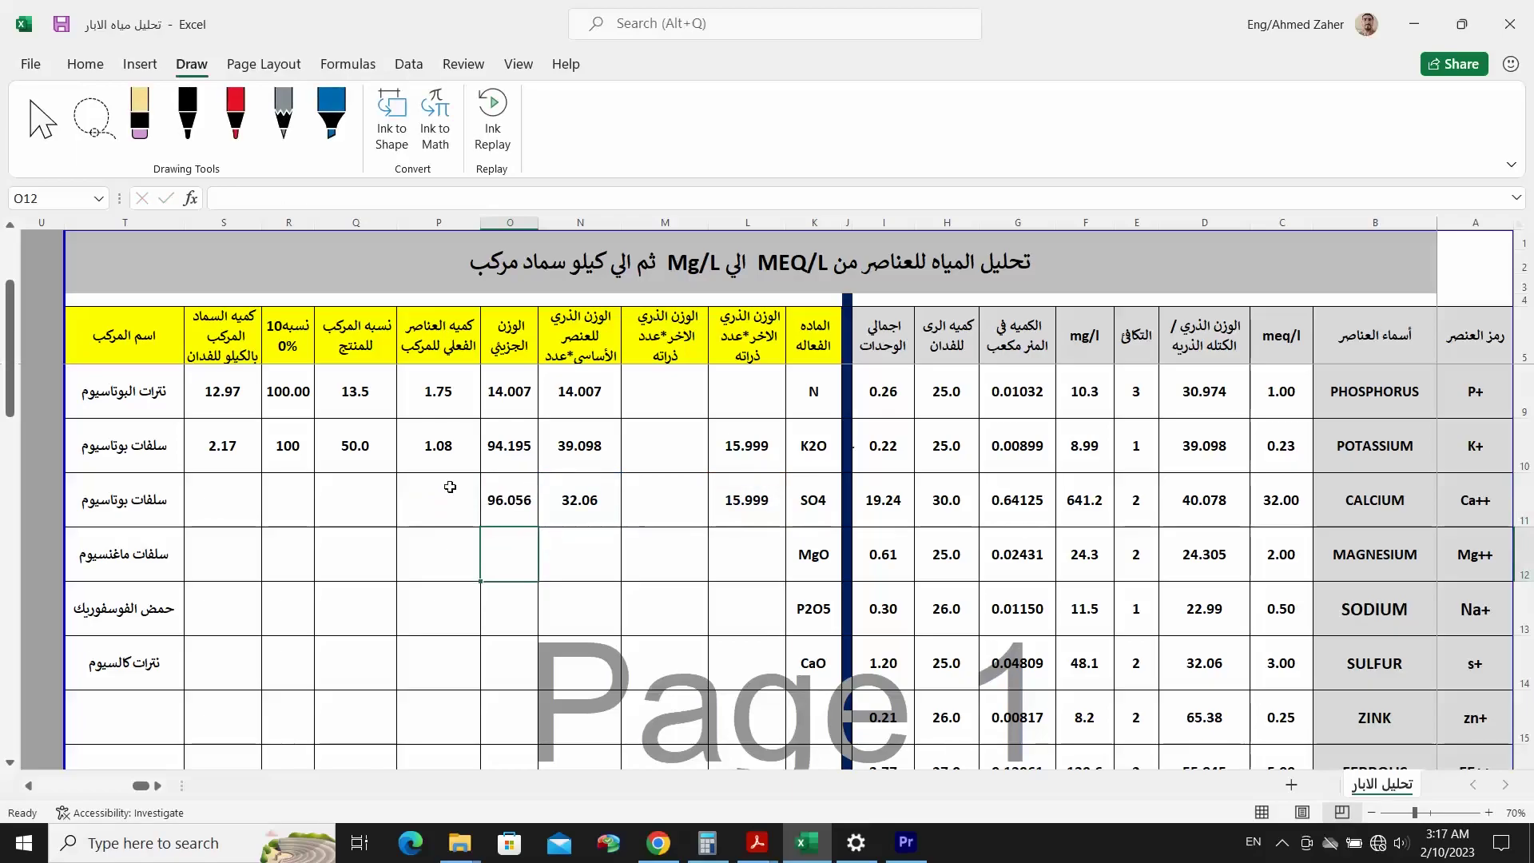
- Calculate the actual SO4 quantity for the compound in P11 with =I14*O11/N11
click(450, 486)
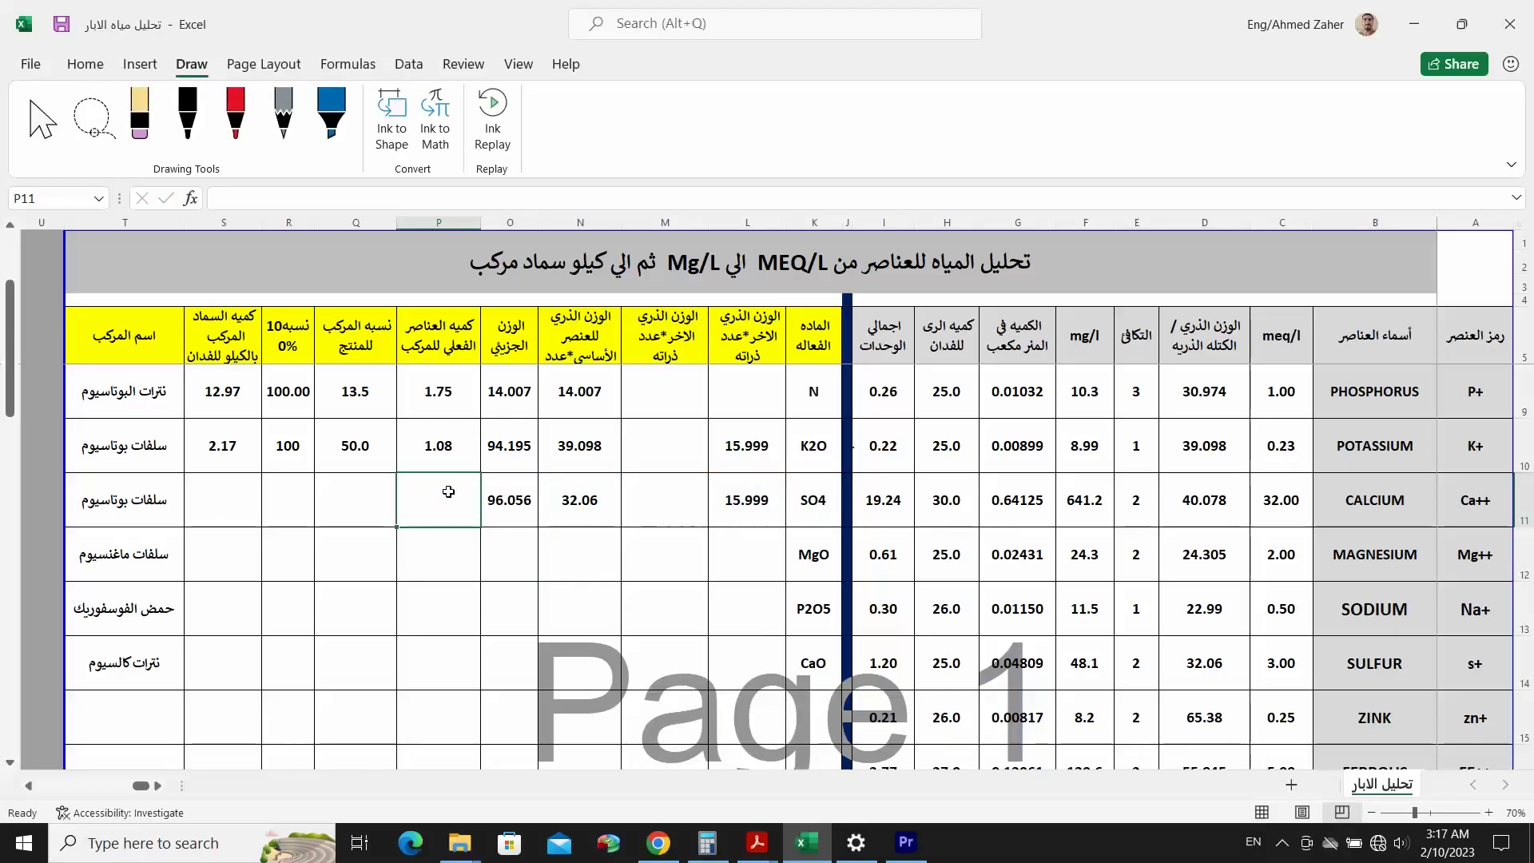
text(=)
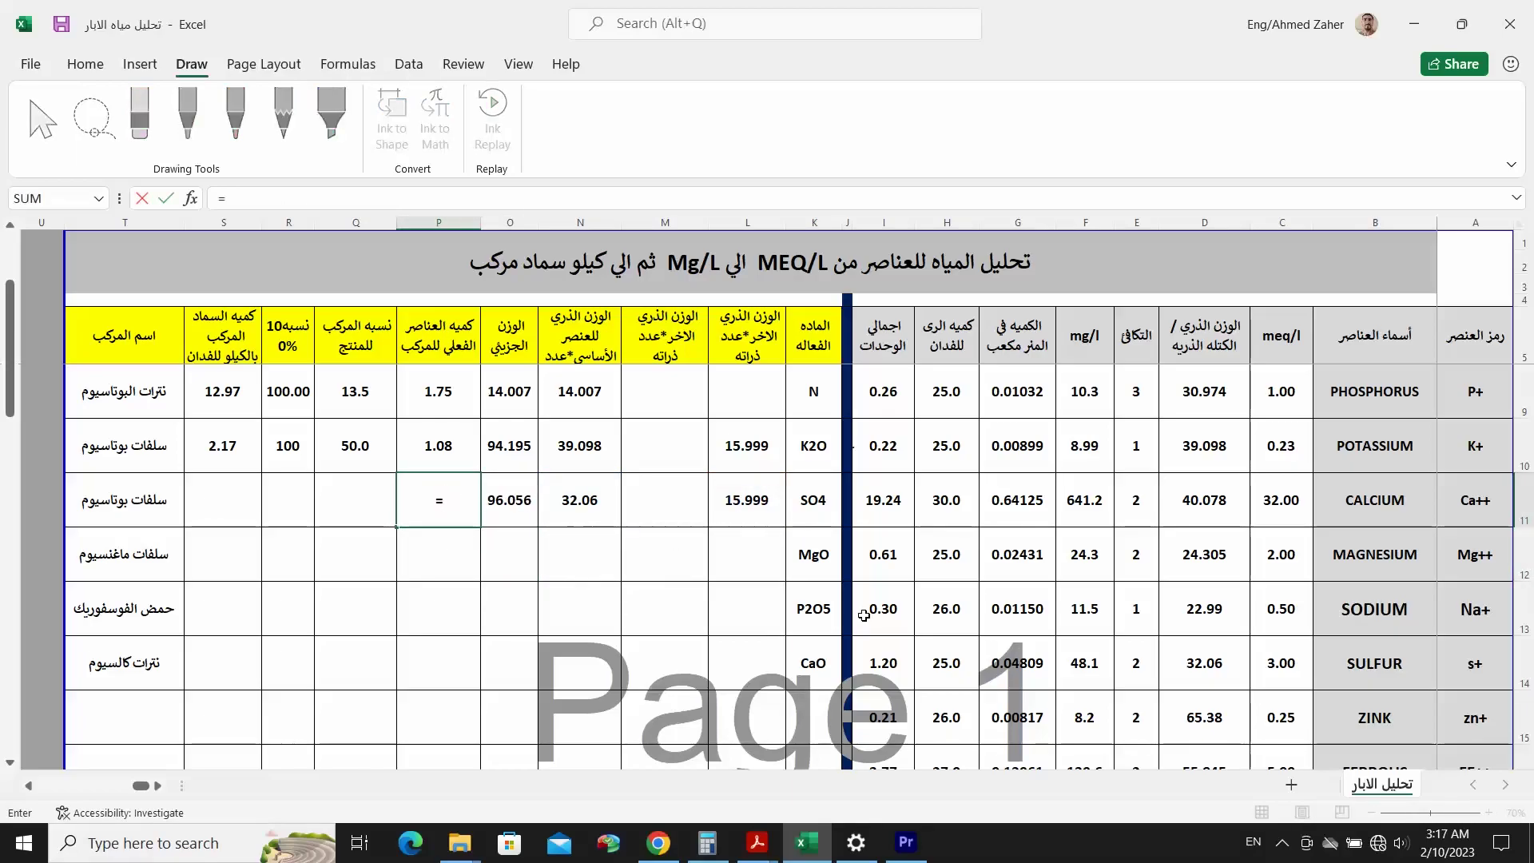
click(889, 666)
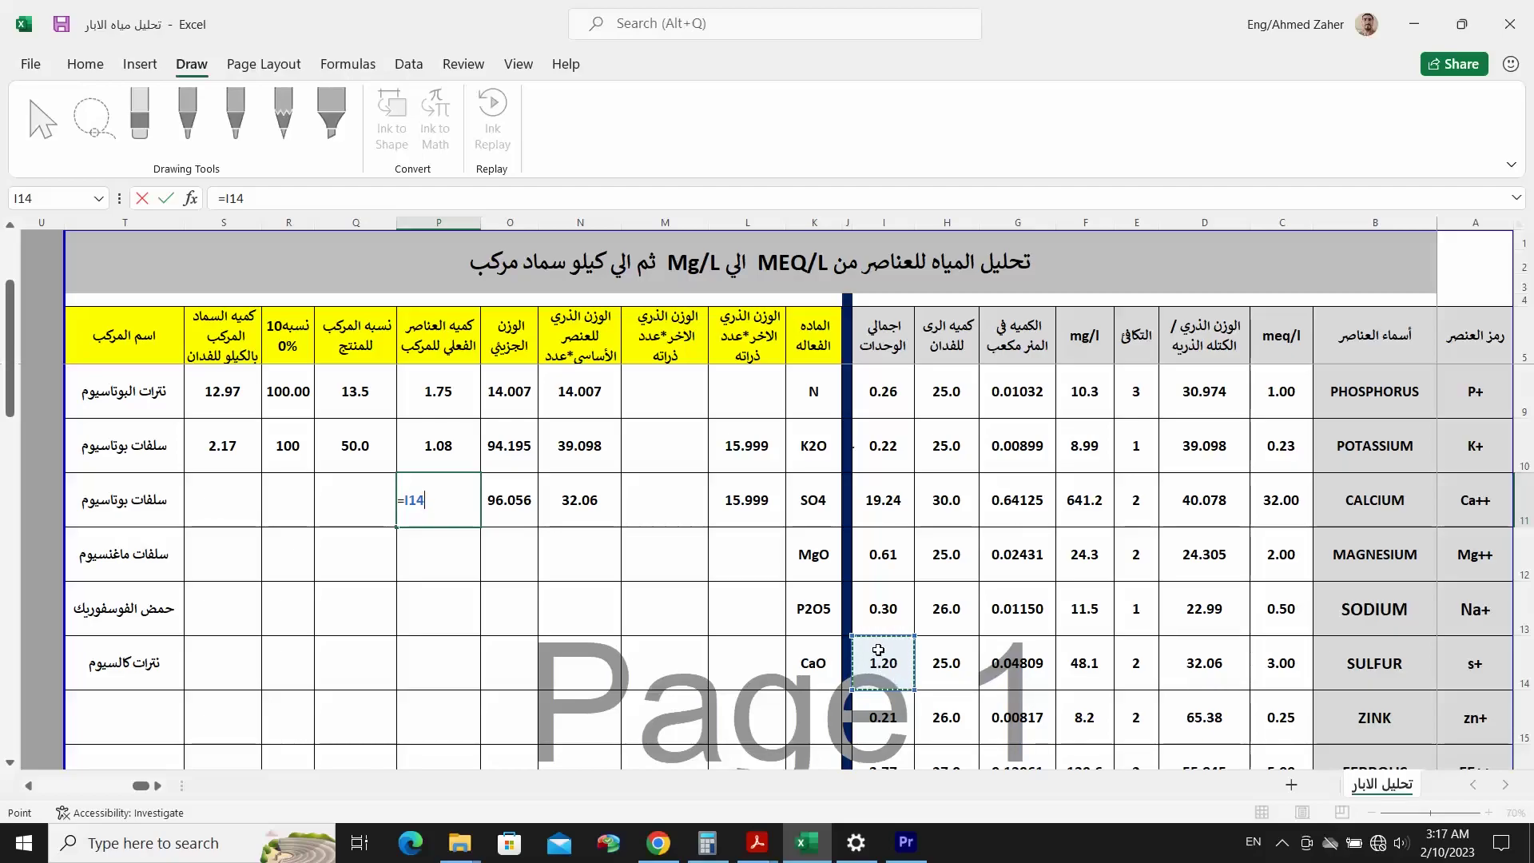
text(*)
click(519, 487)
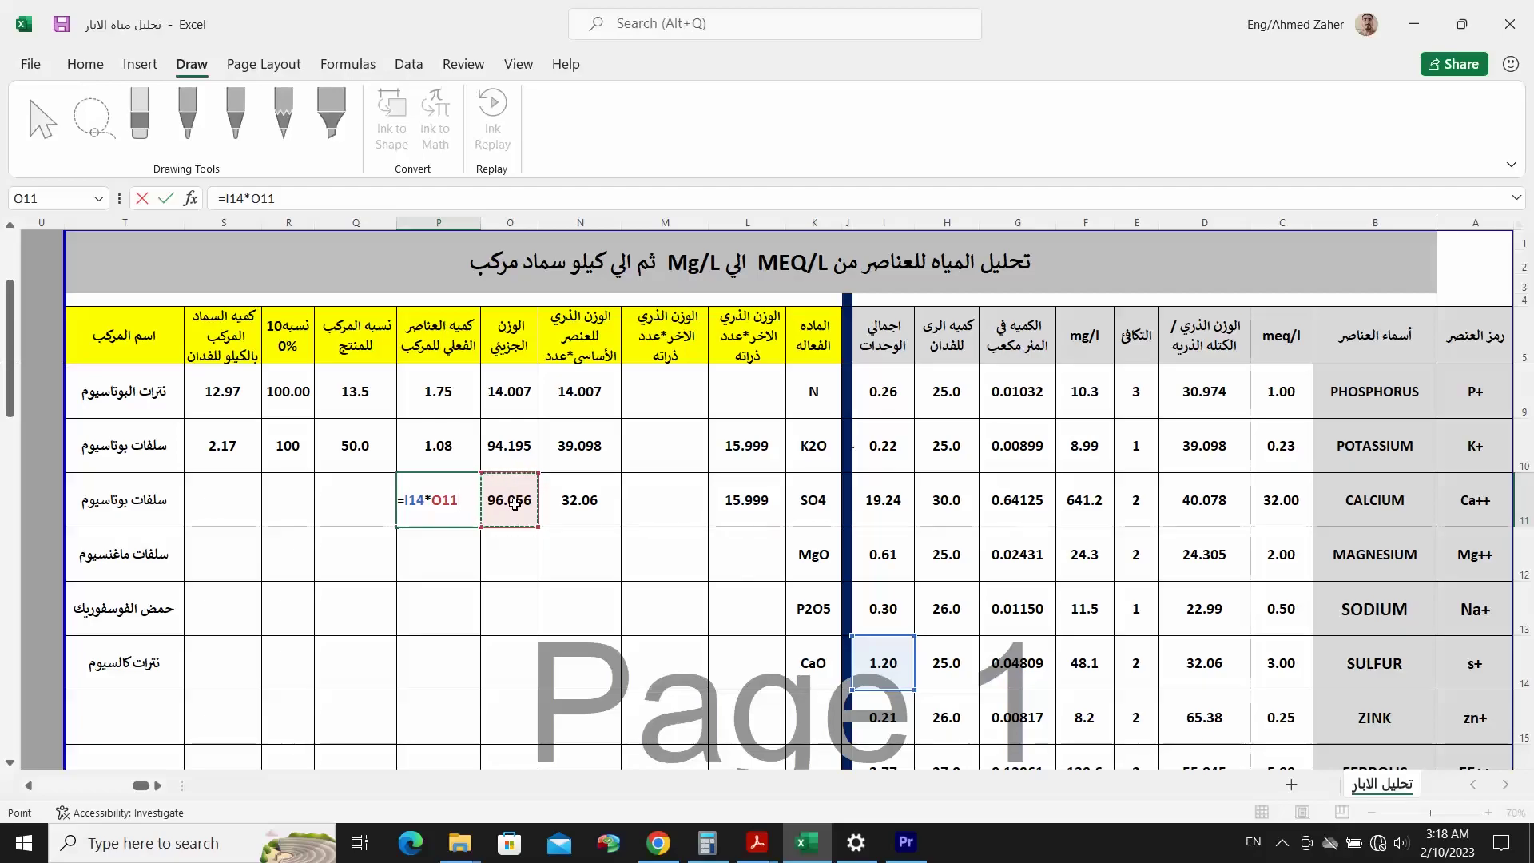
text(/)
click(732, 505)
text(*)
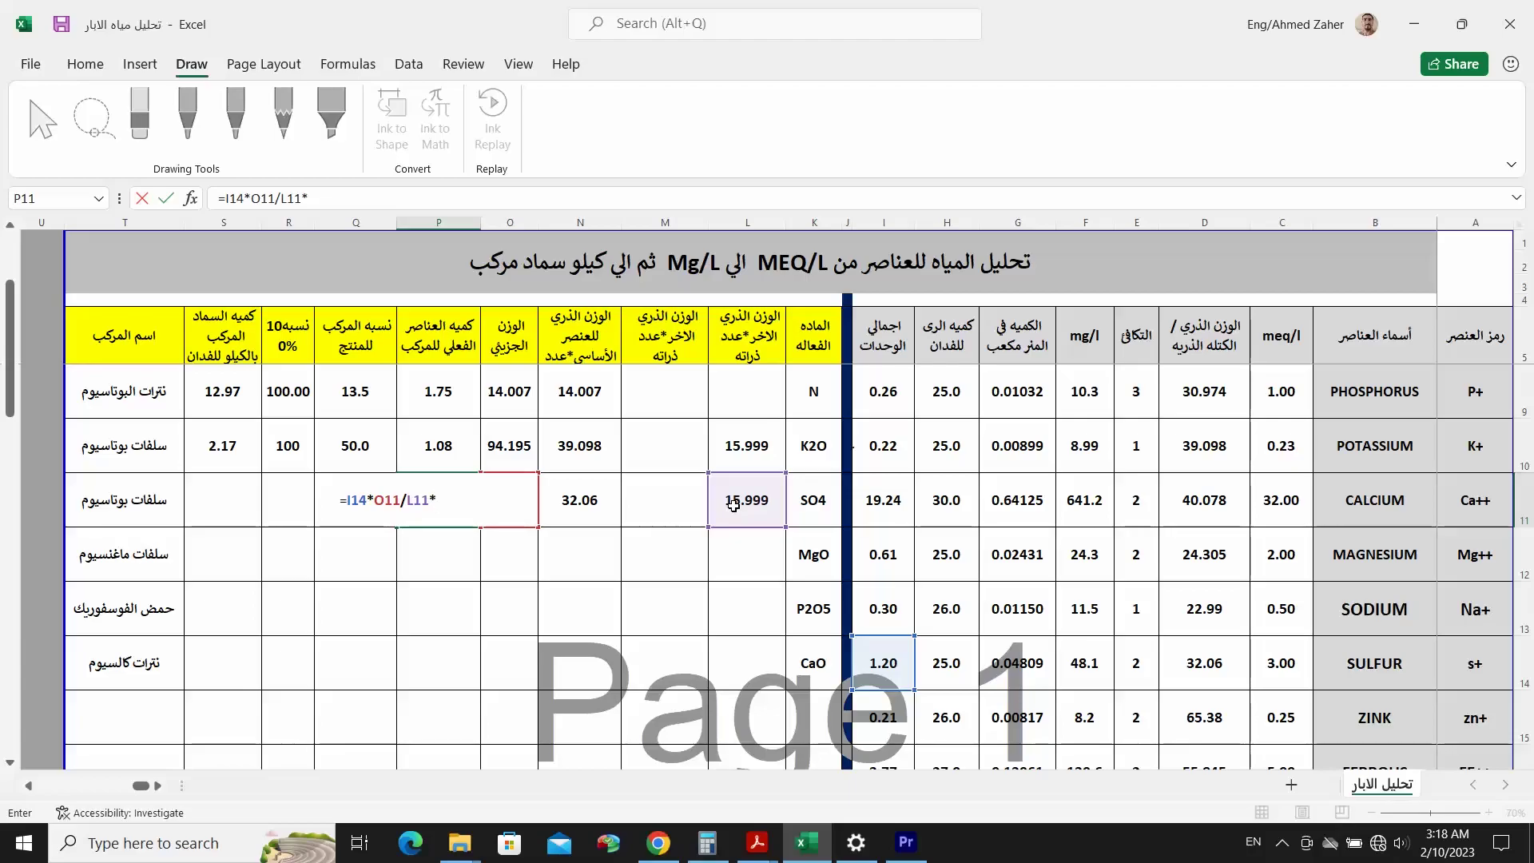
key(BackSpace)
key(BackSpace)
key(BackSpace)
key(BackSpace)
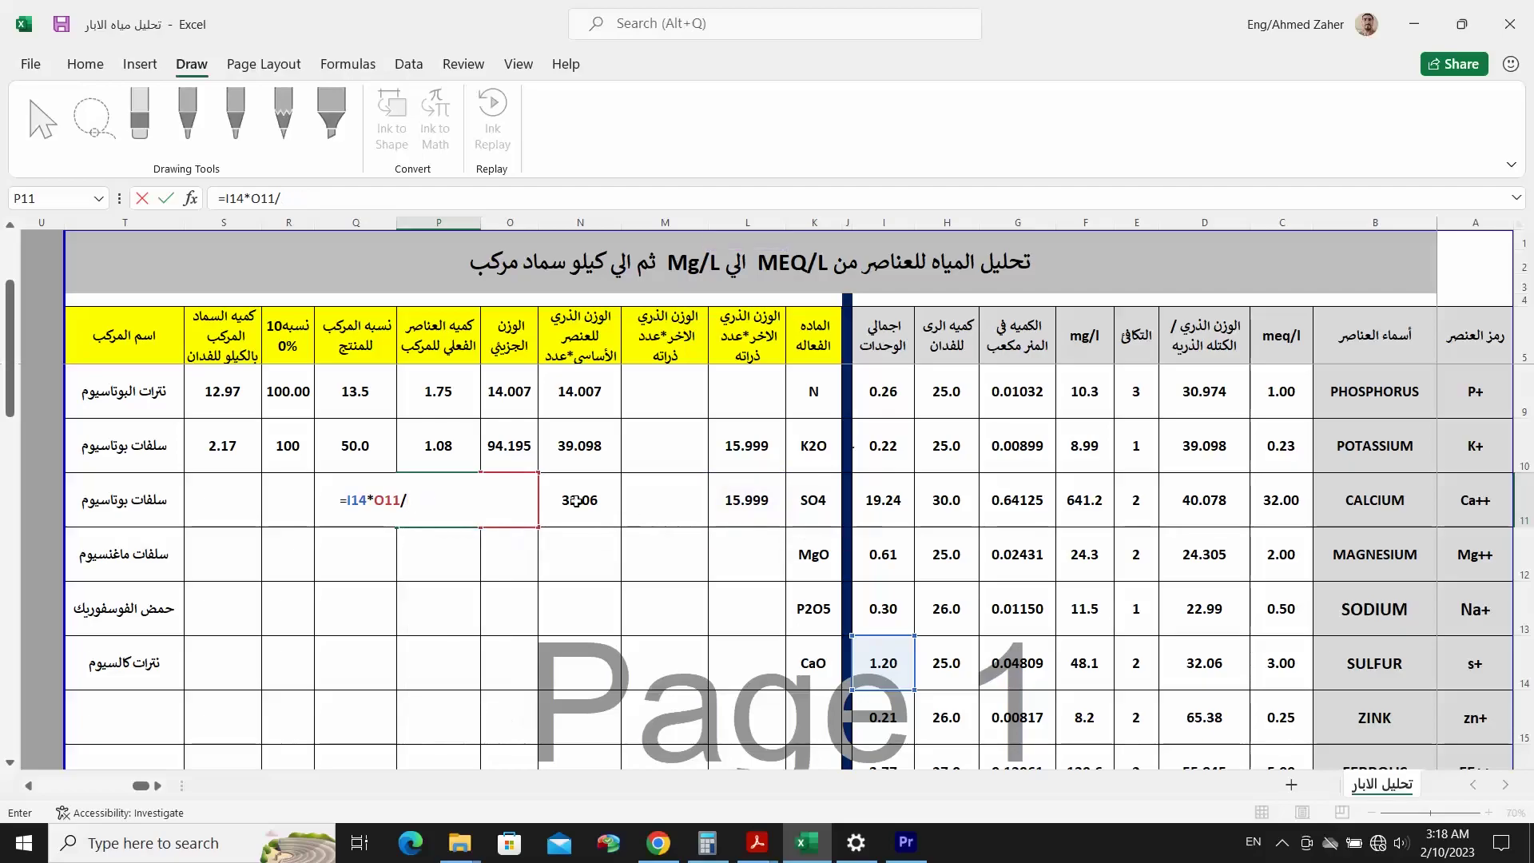
click(575, 501)
key(Return)
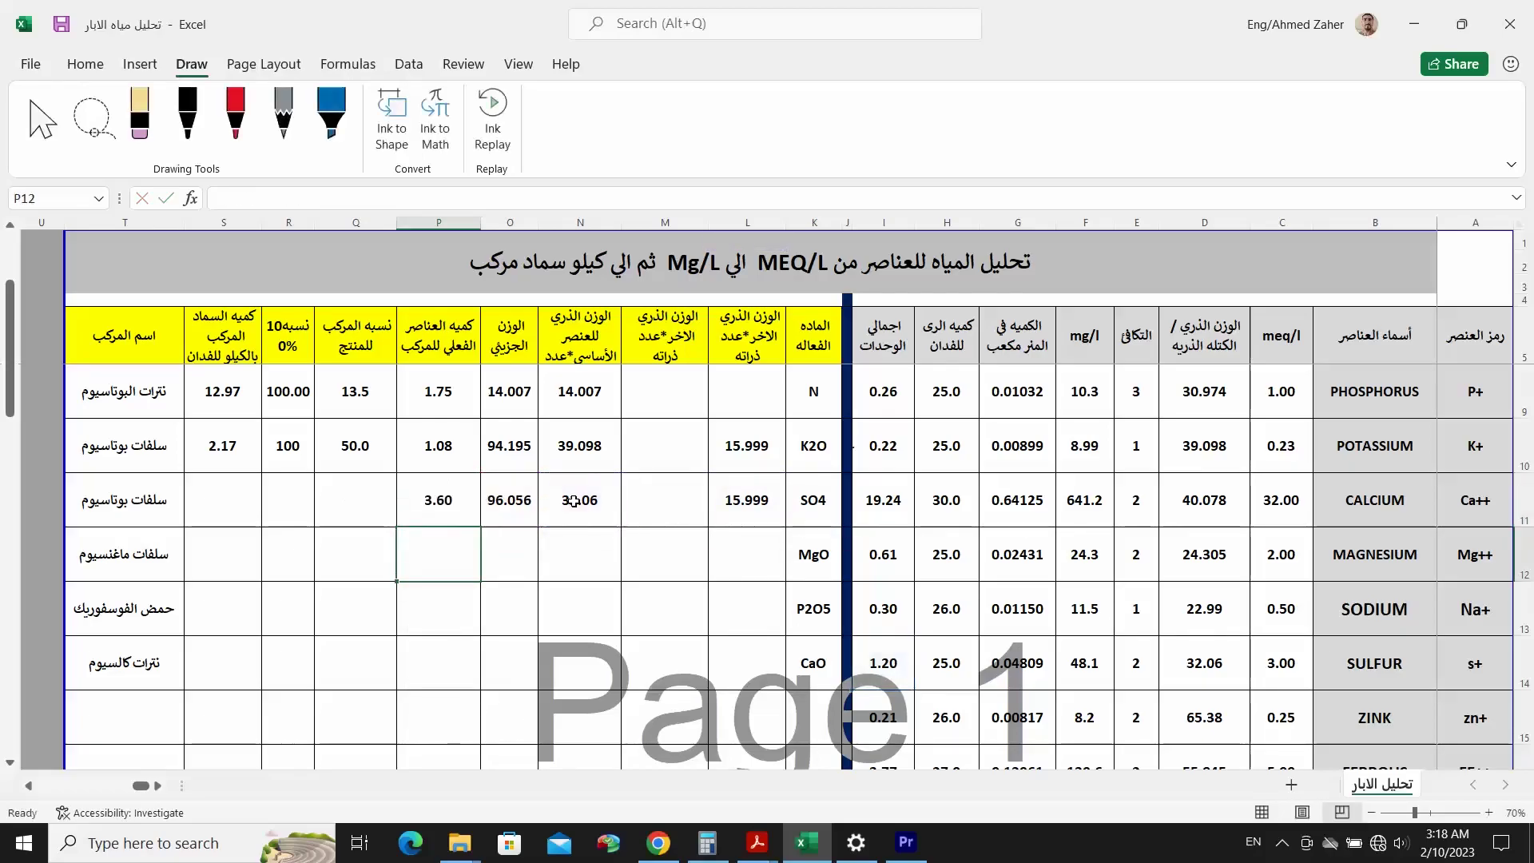
- Enter 52.5 as the SO4 compound's percentage in Q11 and 100 as the full percentage in R11
click(351, 502)
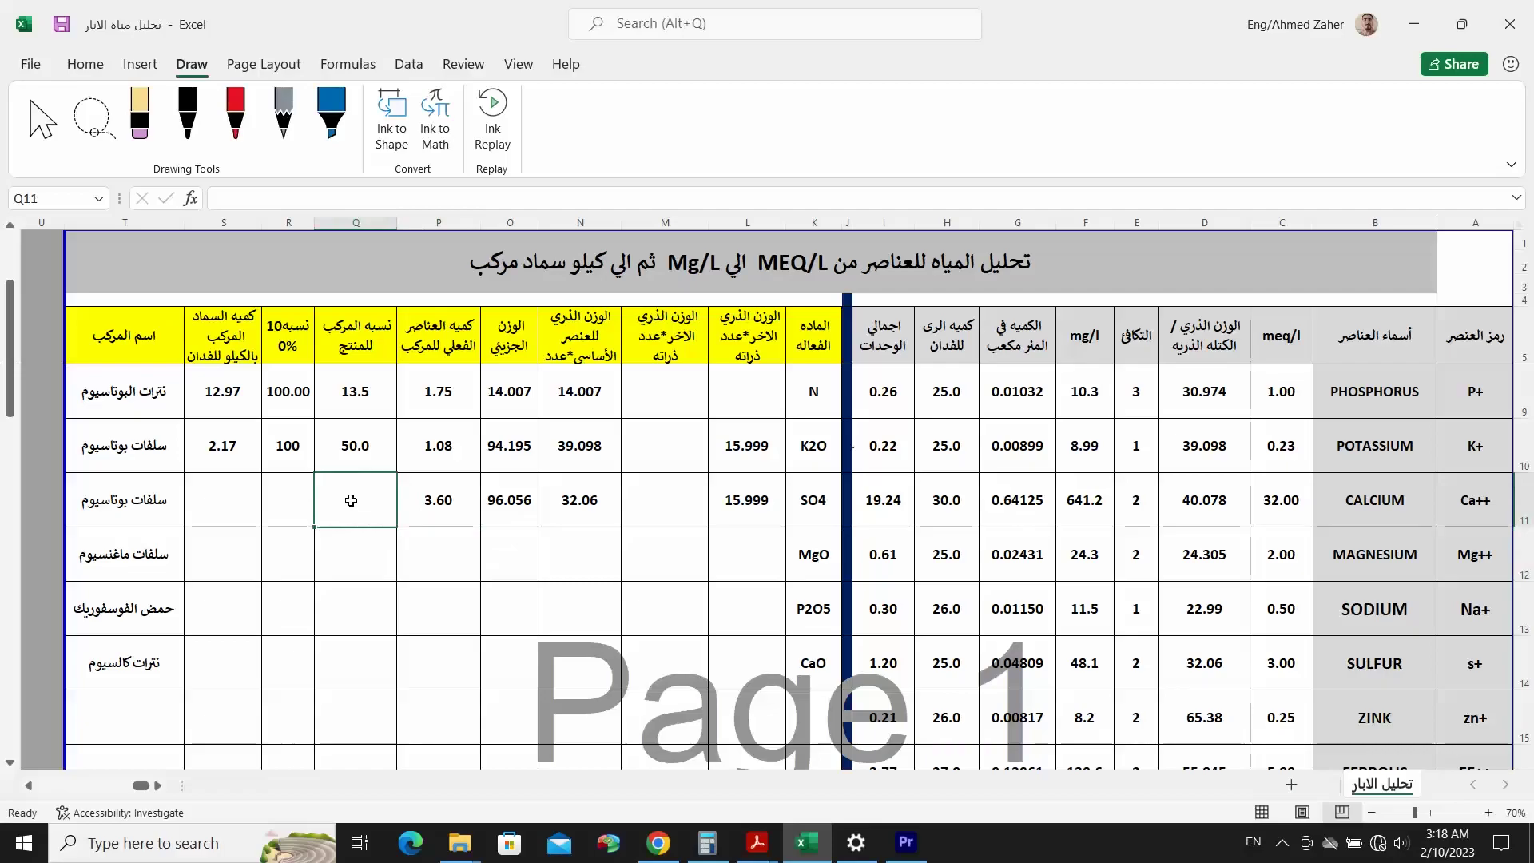
text(52.5)
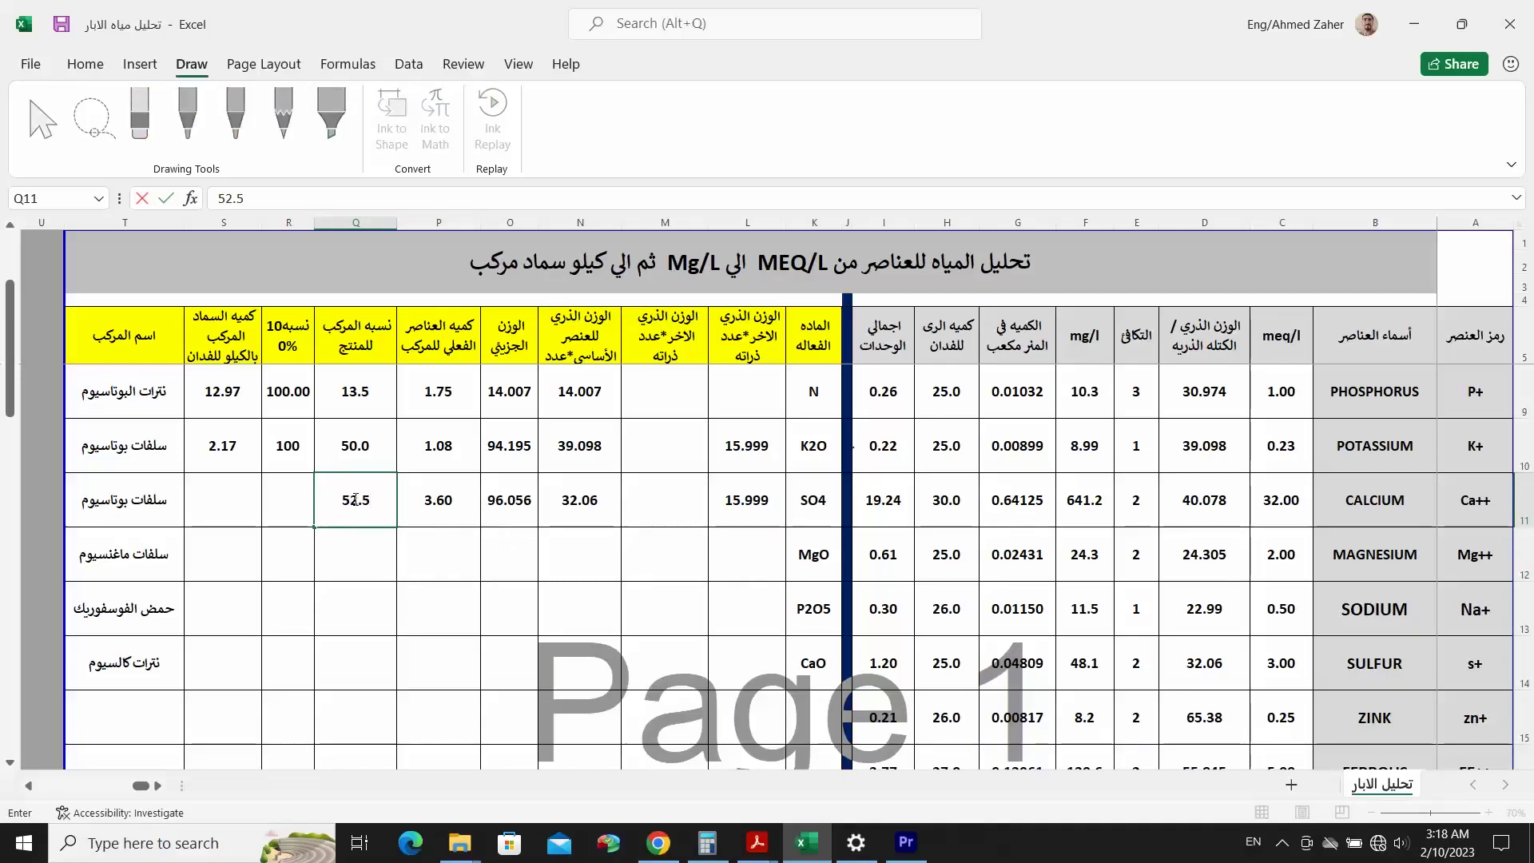
key(Tab)
text(100)
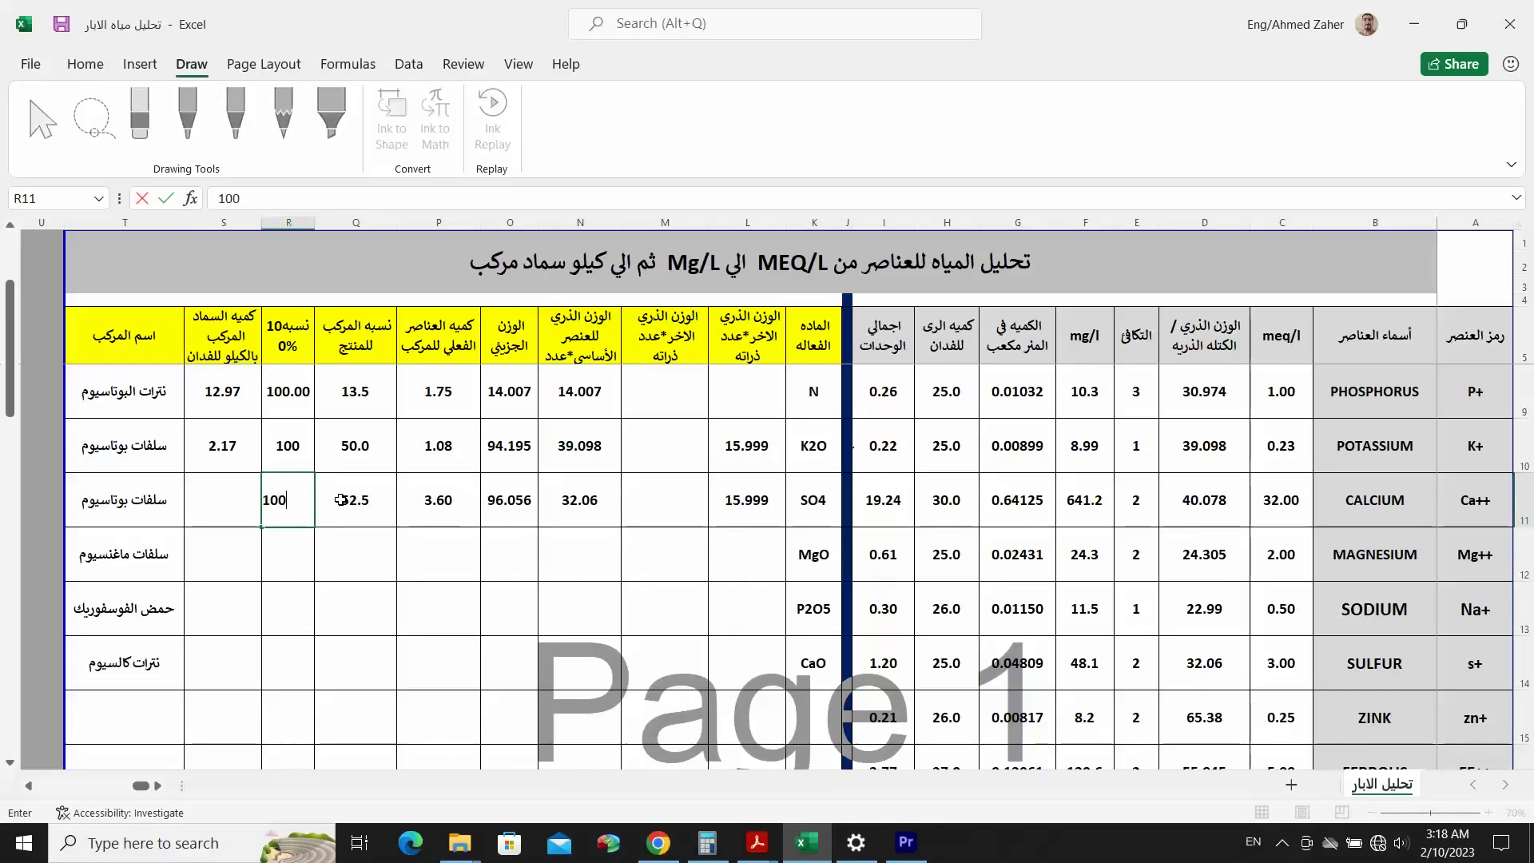
- Calculate the SO4 row's potassium sulfate quantity in kilograms per feddan in S11 with =P11/Q11*R11
click(228, 502)
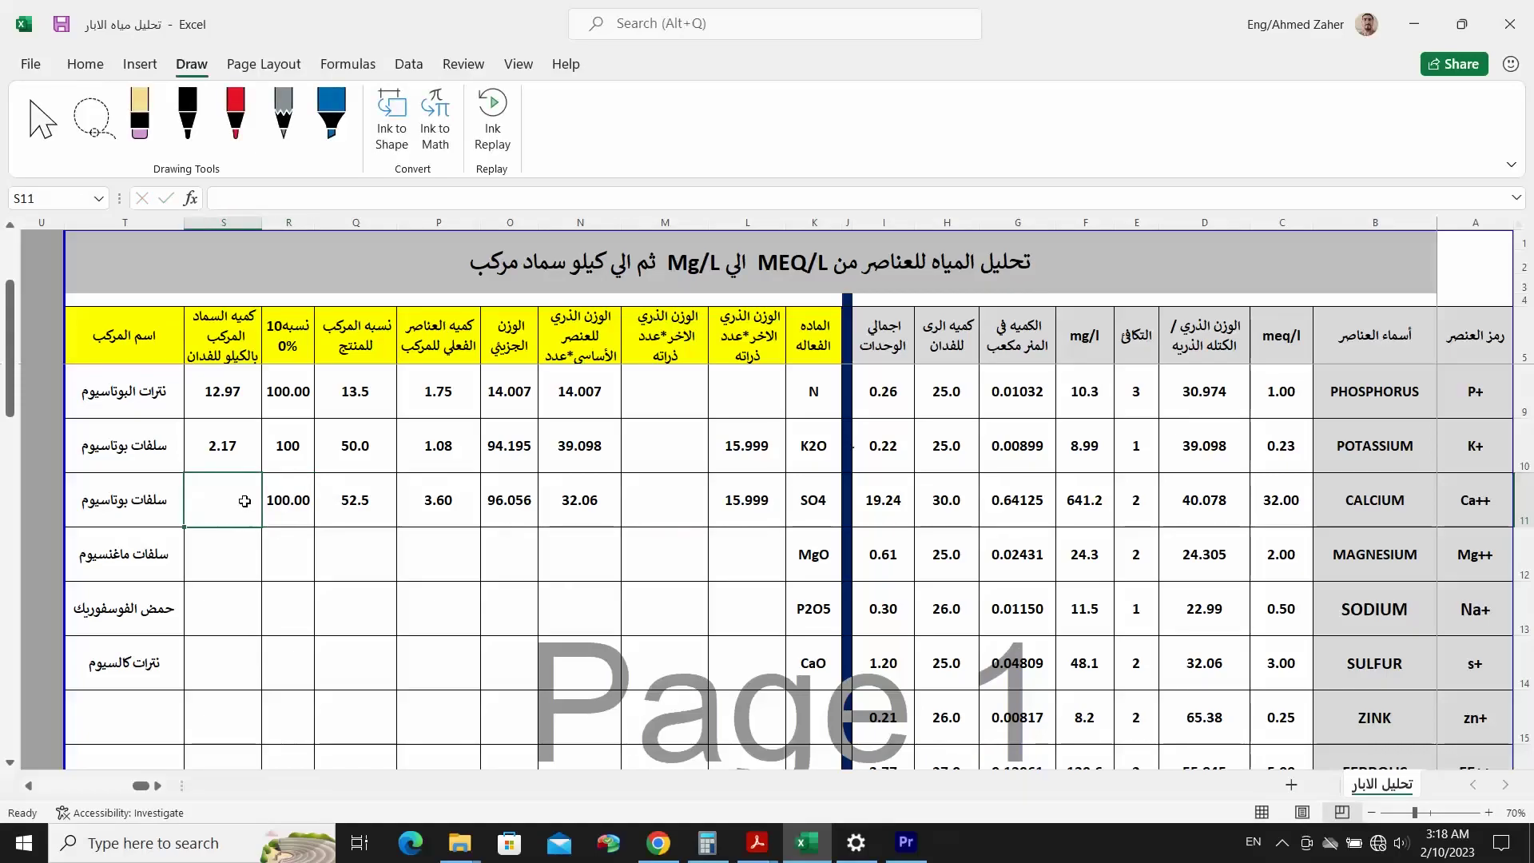
text(=)
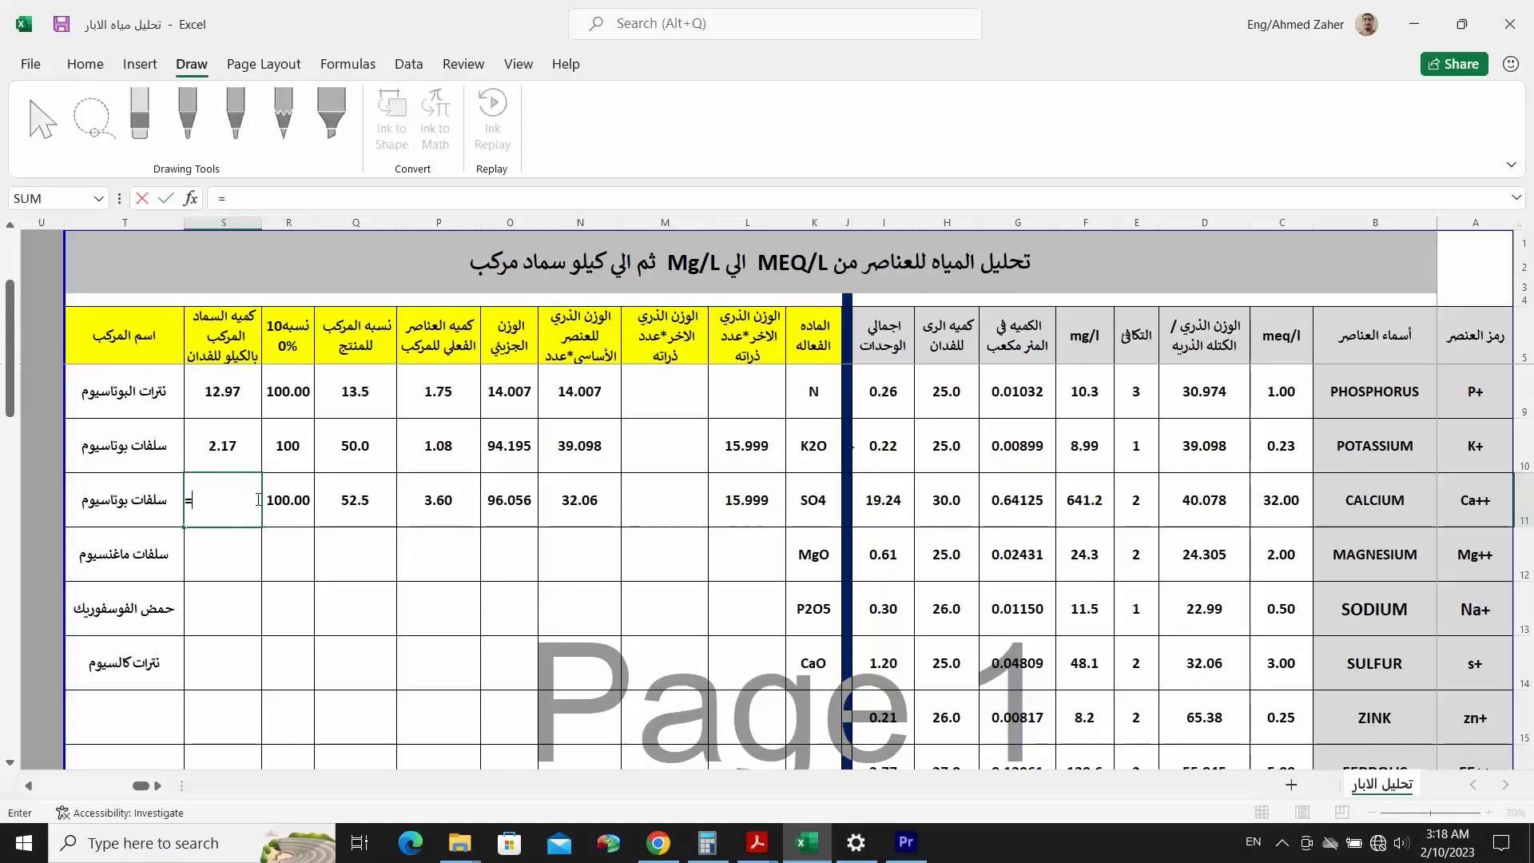
click(433, 493)
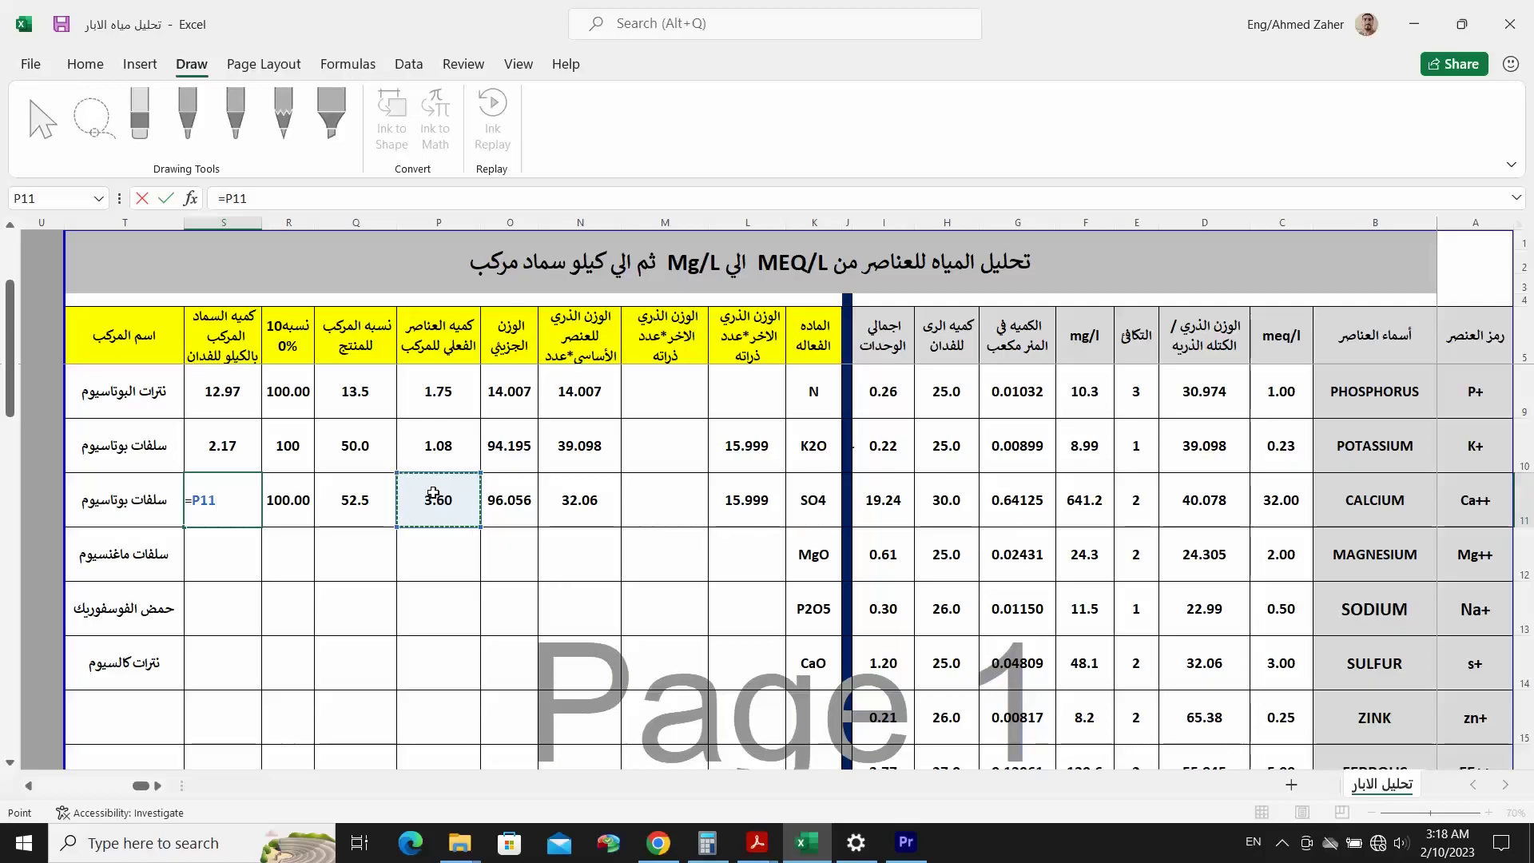
text(/)
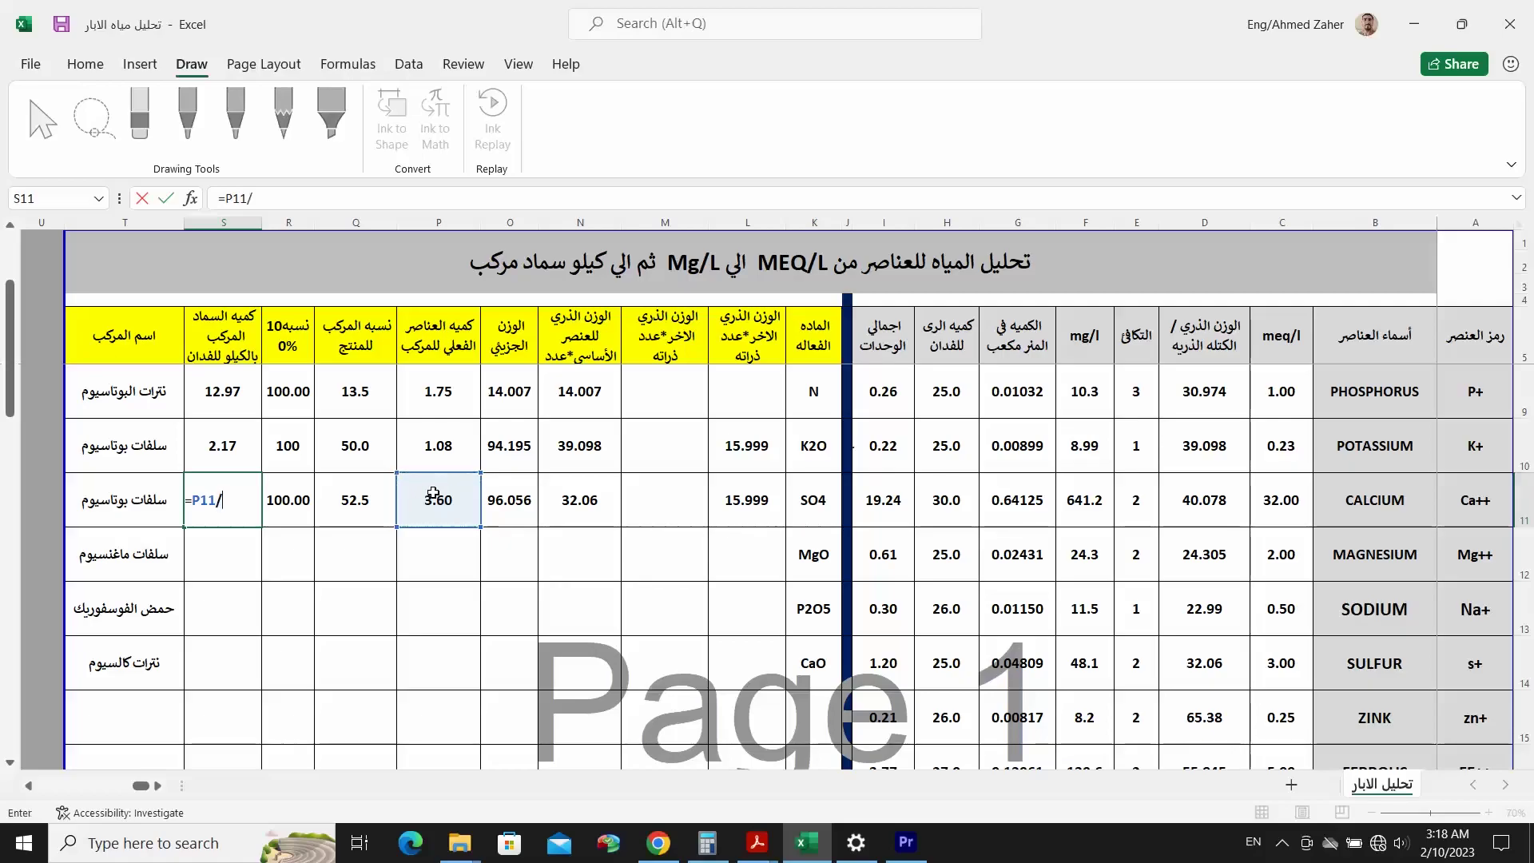
click(357, 500)
text(*)
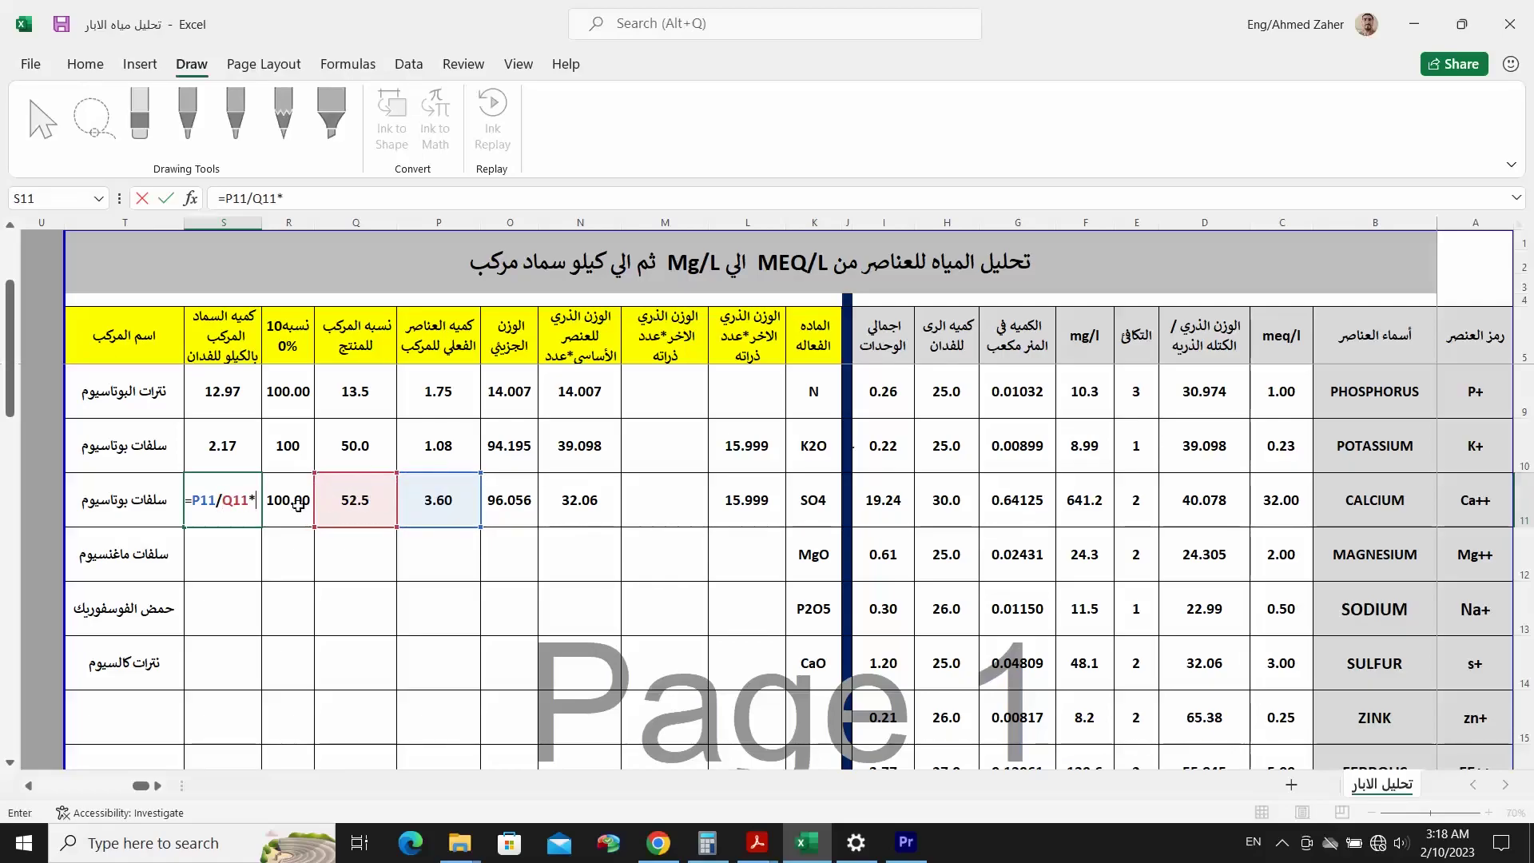
click(293, 505)
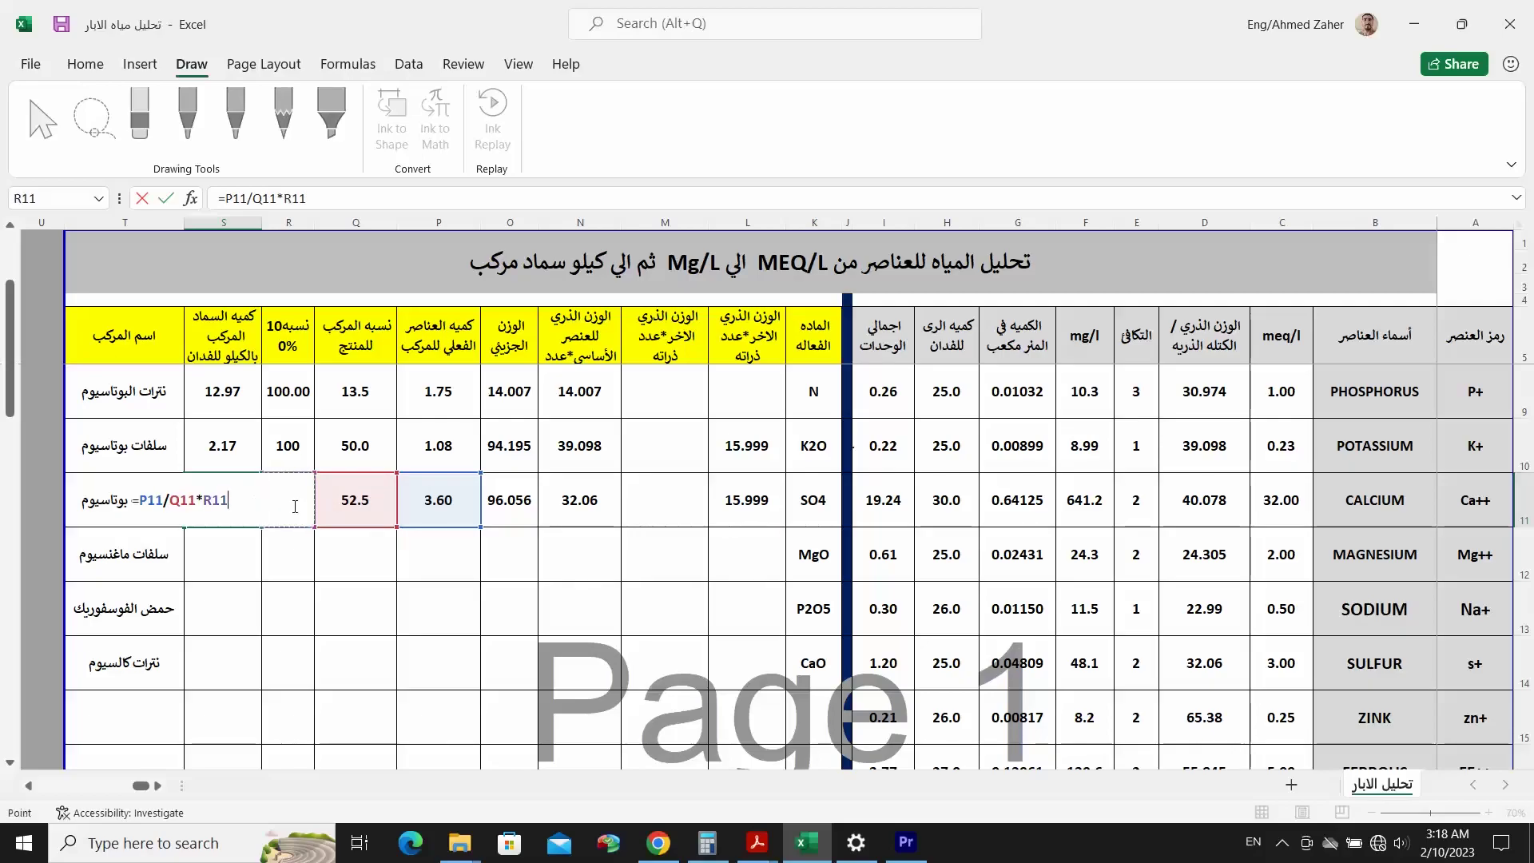
key(Return)
click(214, 504)
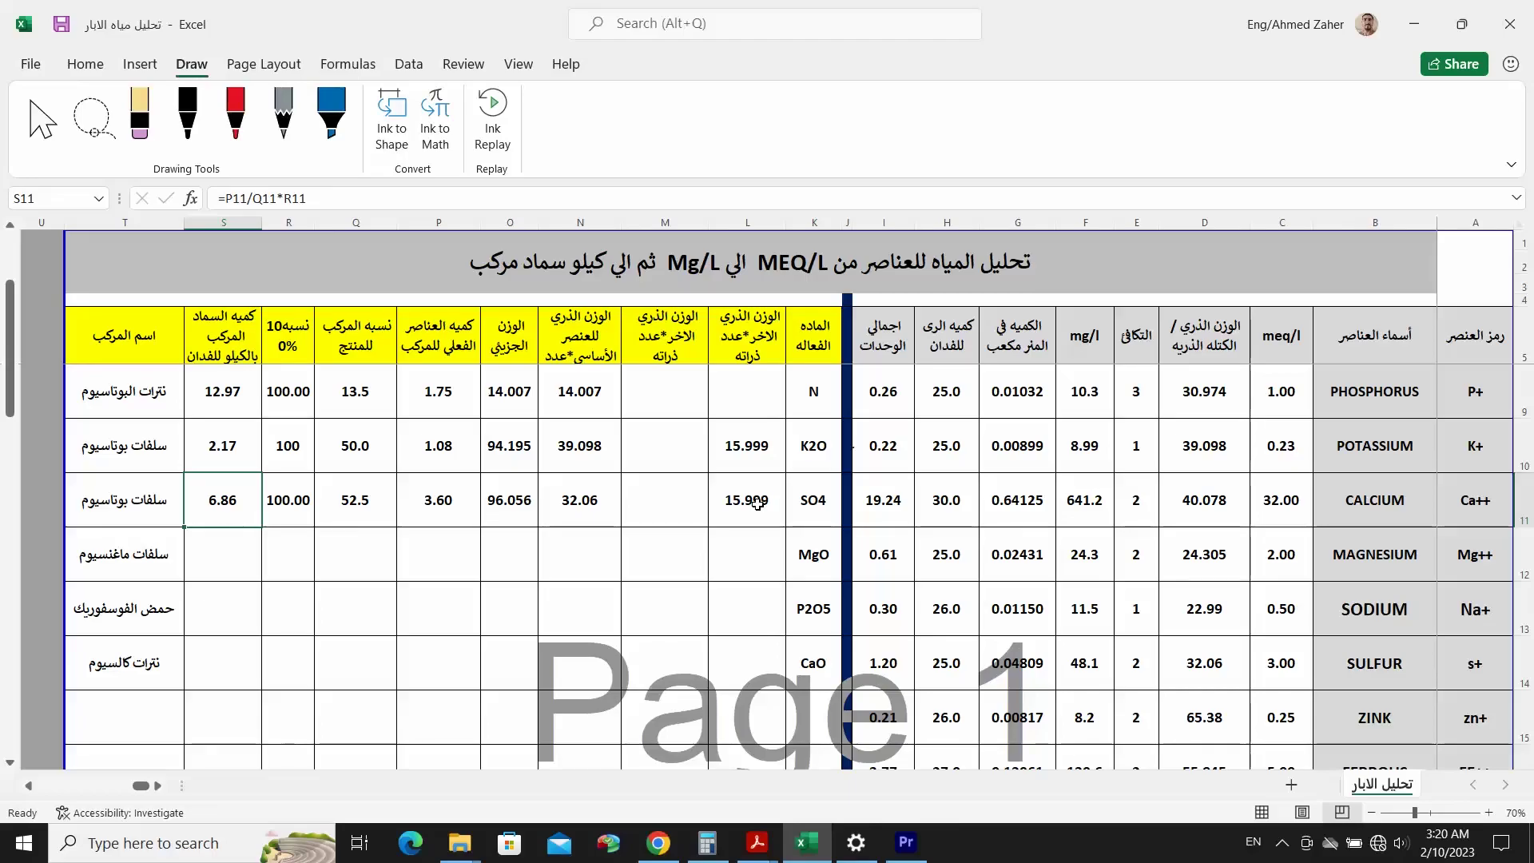
click(732, 468)
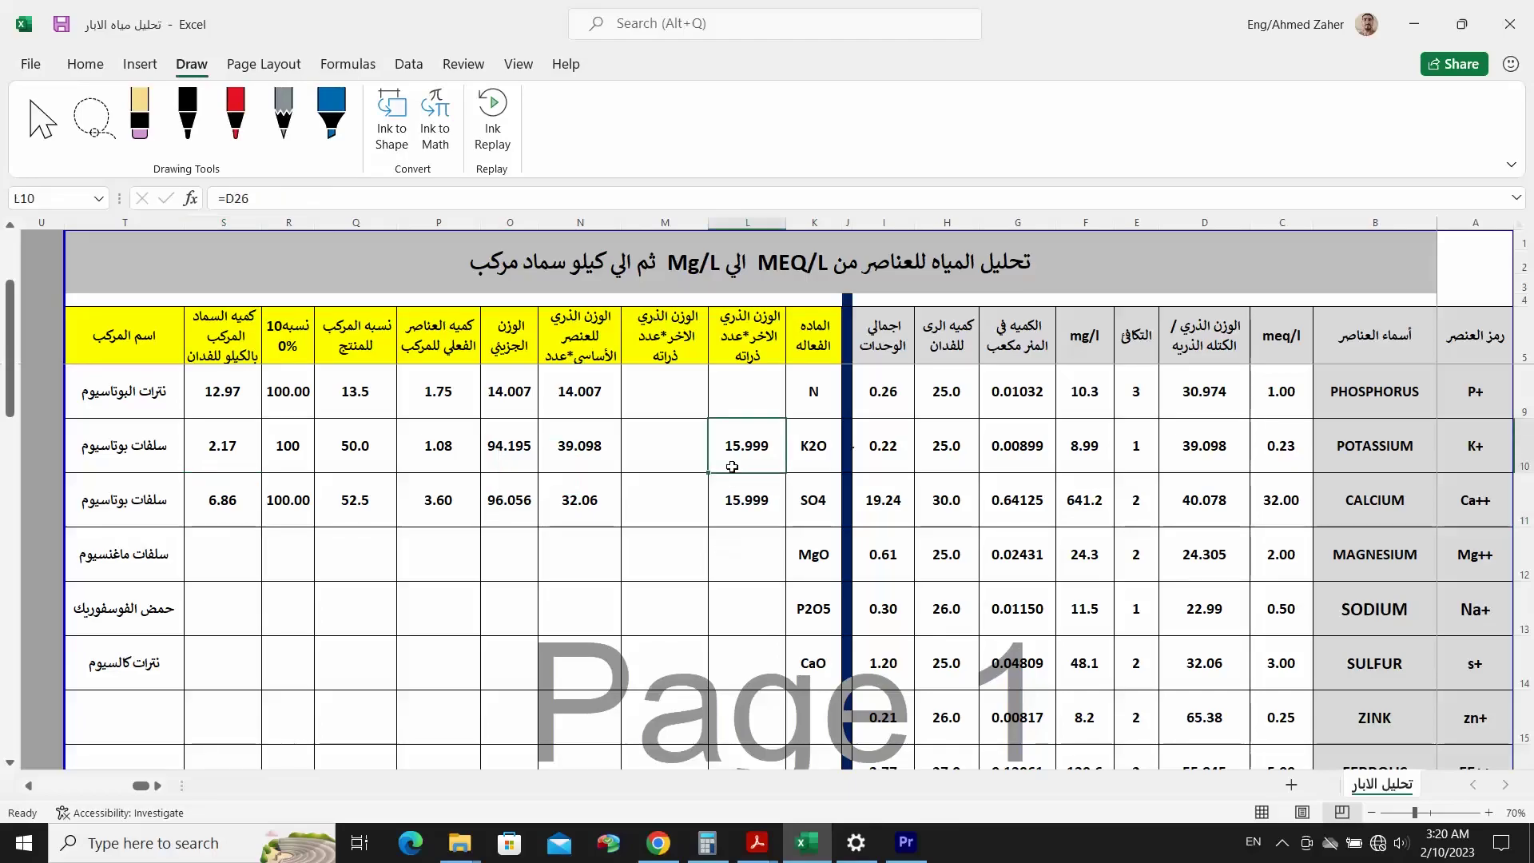
click(1484, 258)
click(1523, 224)
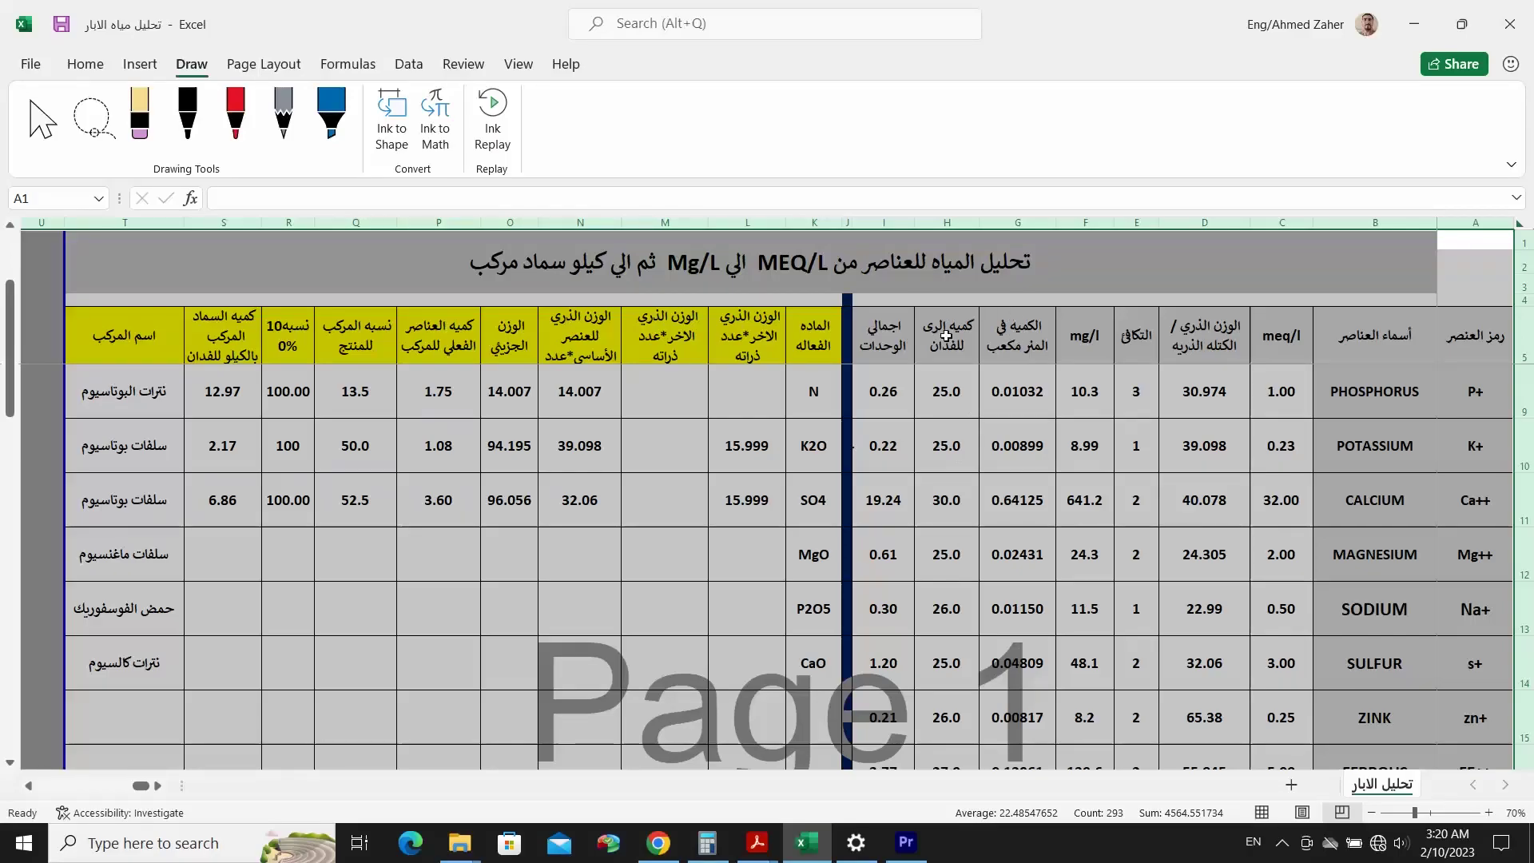
scroll(947, 336, up, 1)
drag(947, 335, 915, 320)
click(959, 322)
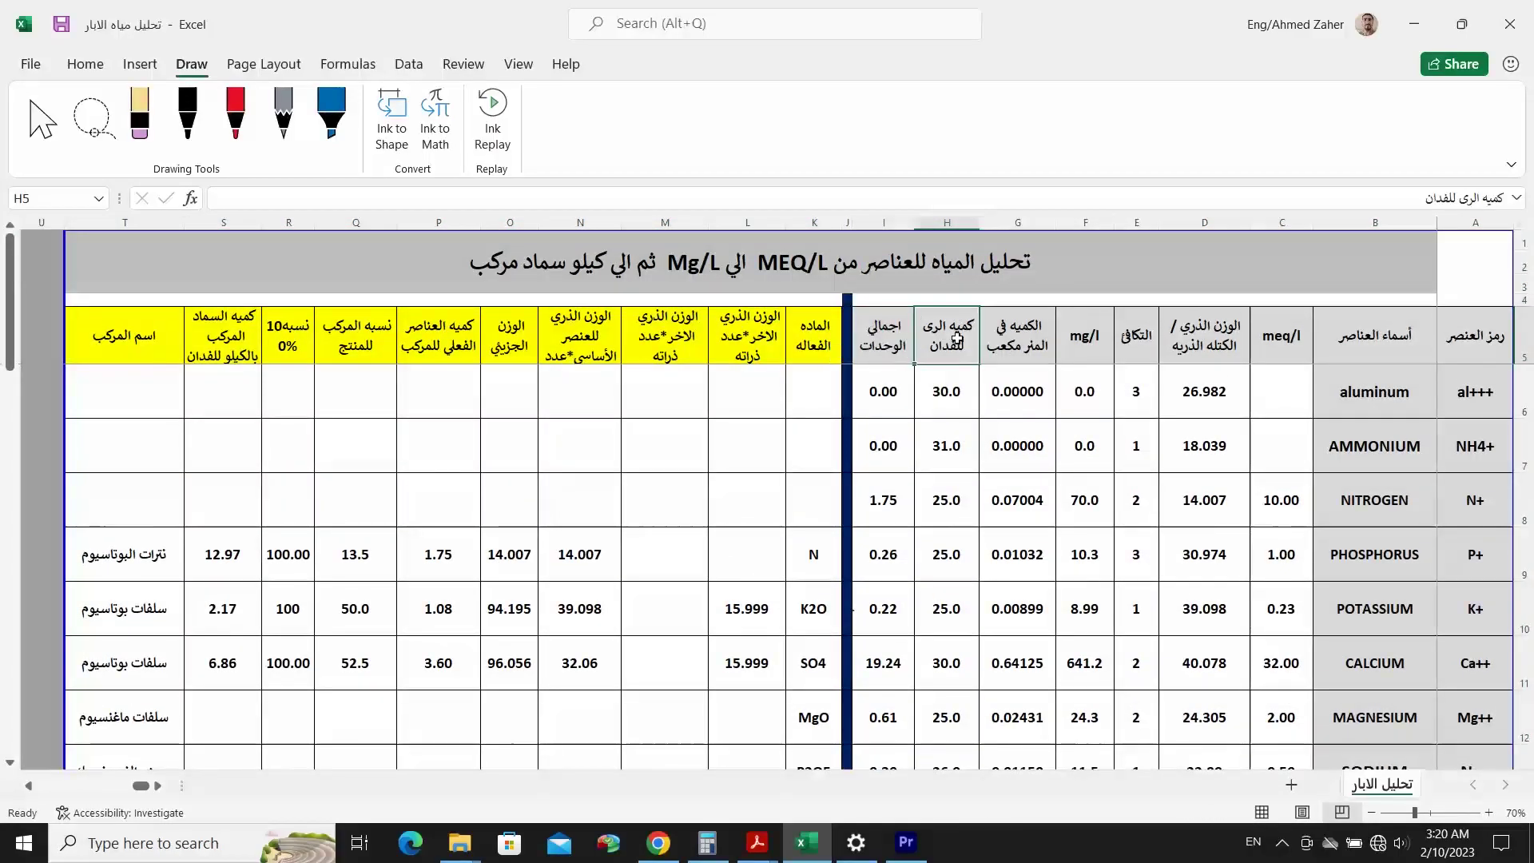
click(1521, 224)
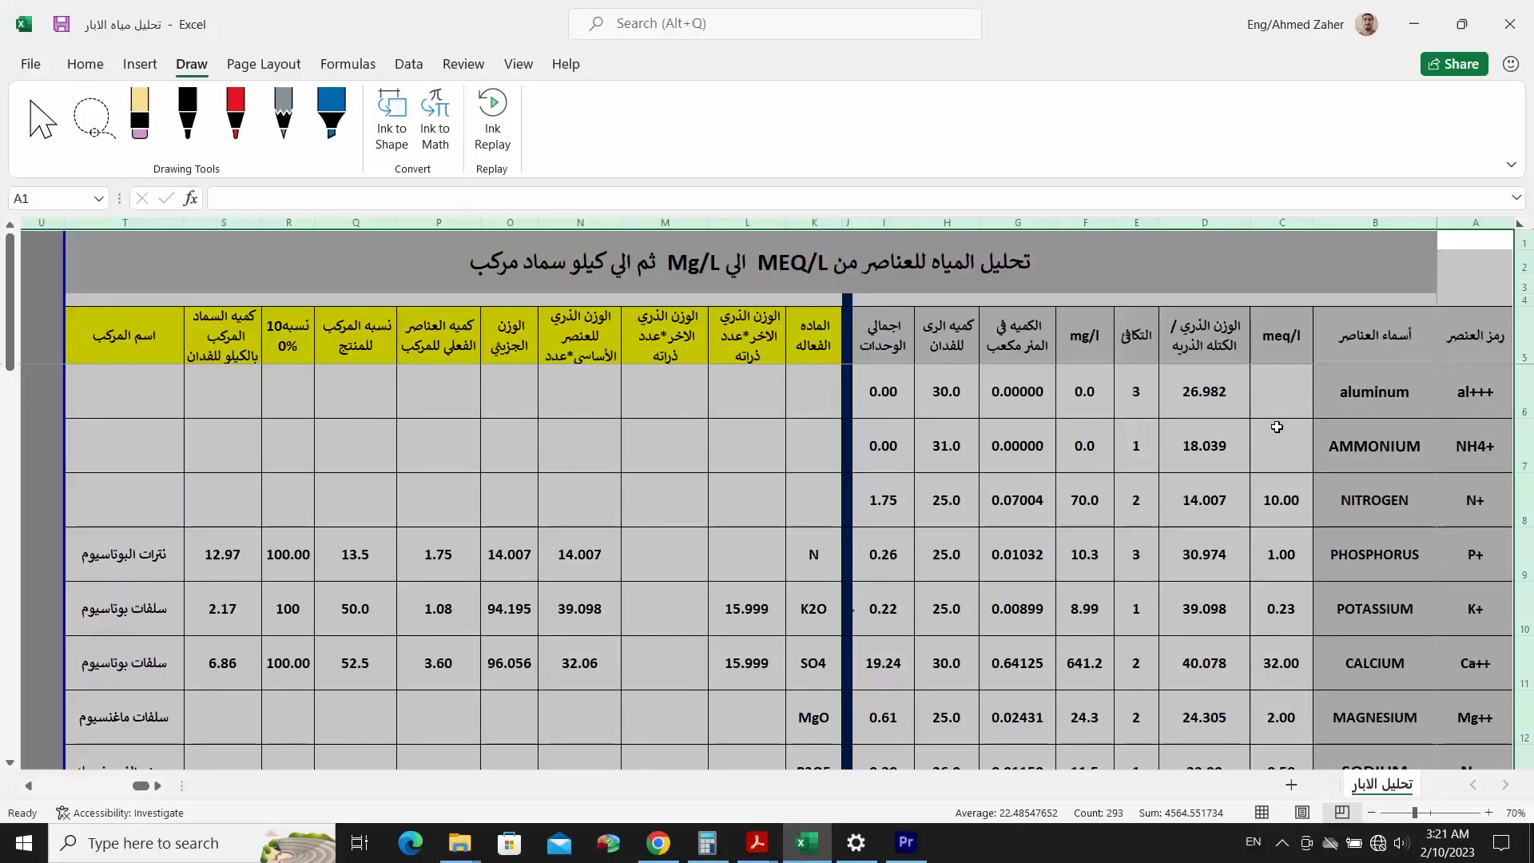
click(1076, 538)
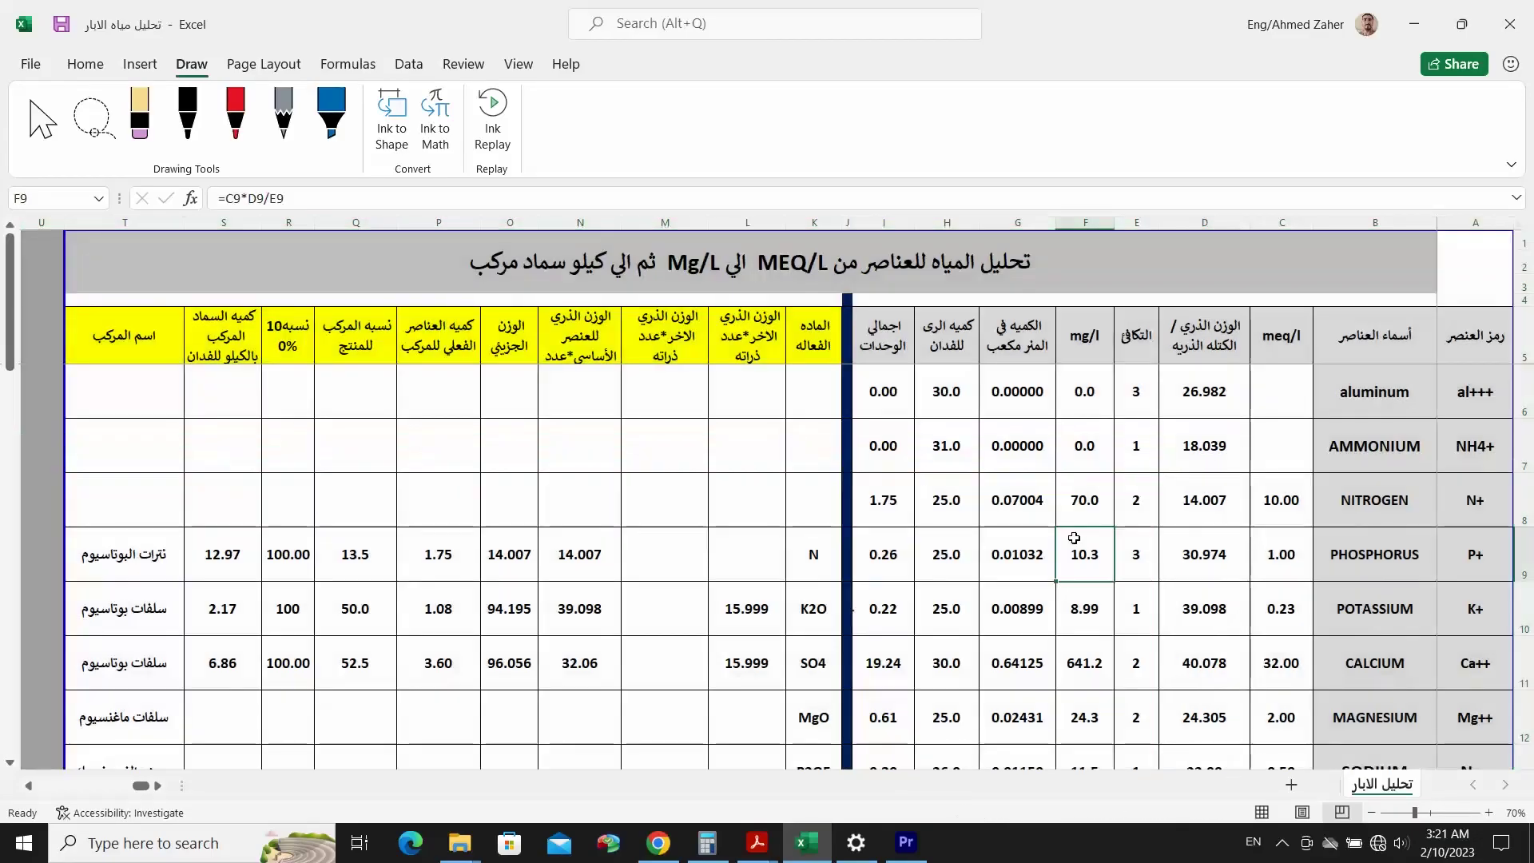